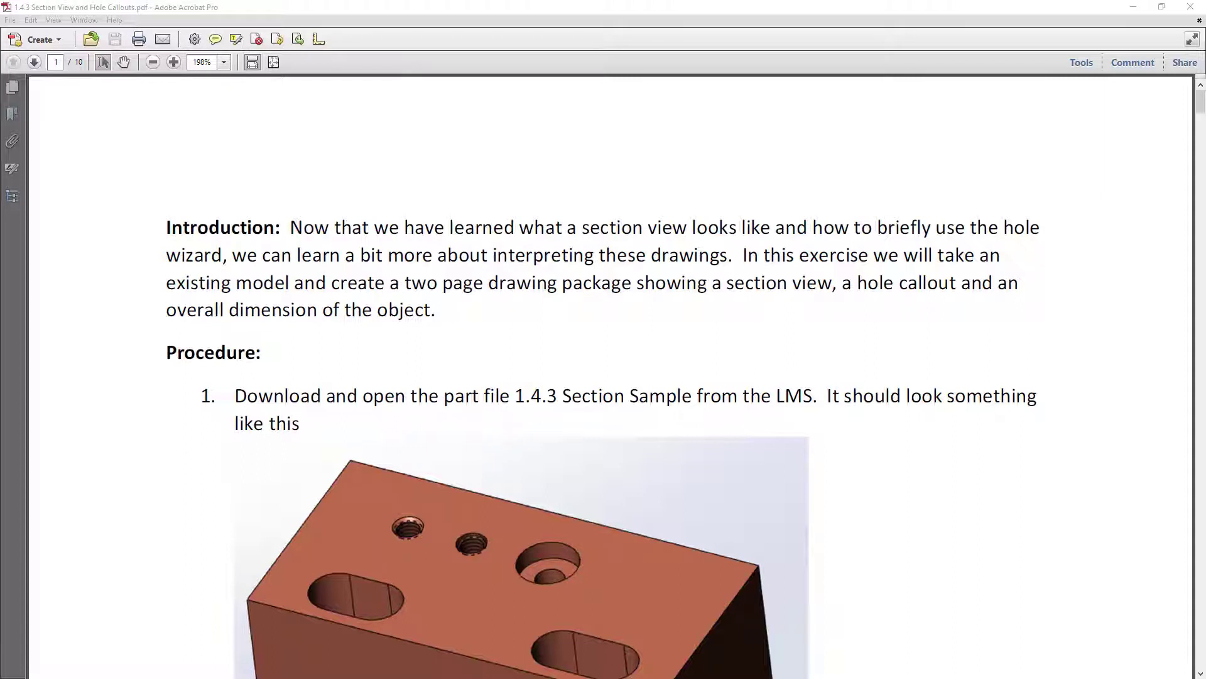
Switch to the Canvas assignment page and scroll through its part file and instructions preview
key("alt+Tab")
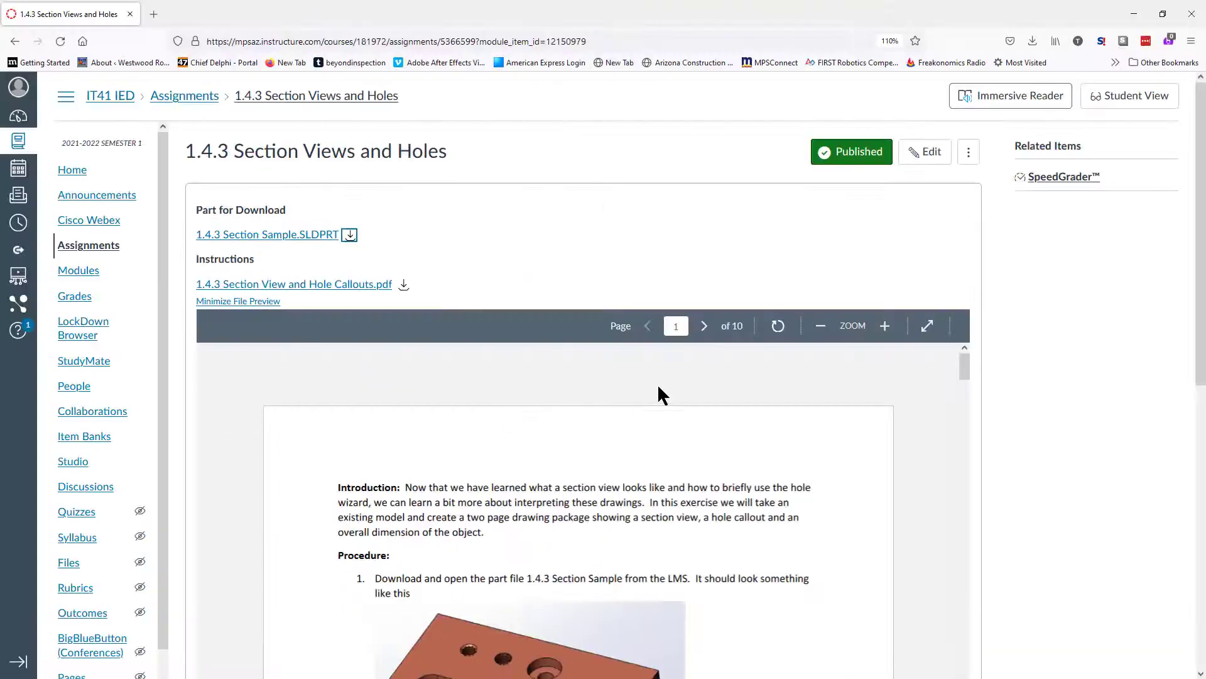
scroll(668, 395, "down", 10)
scroll(811, 423, "up", 5)
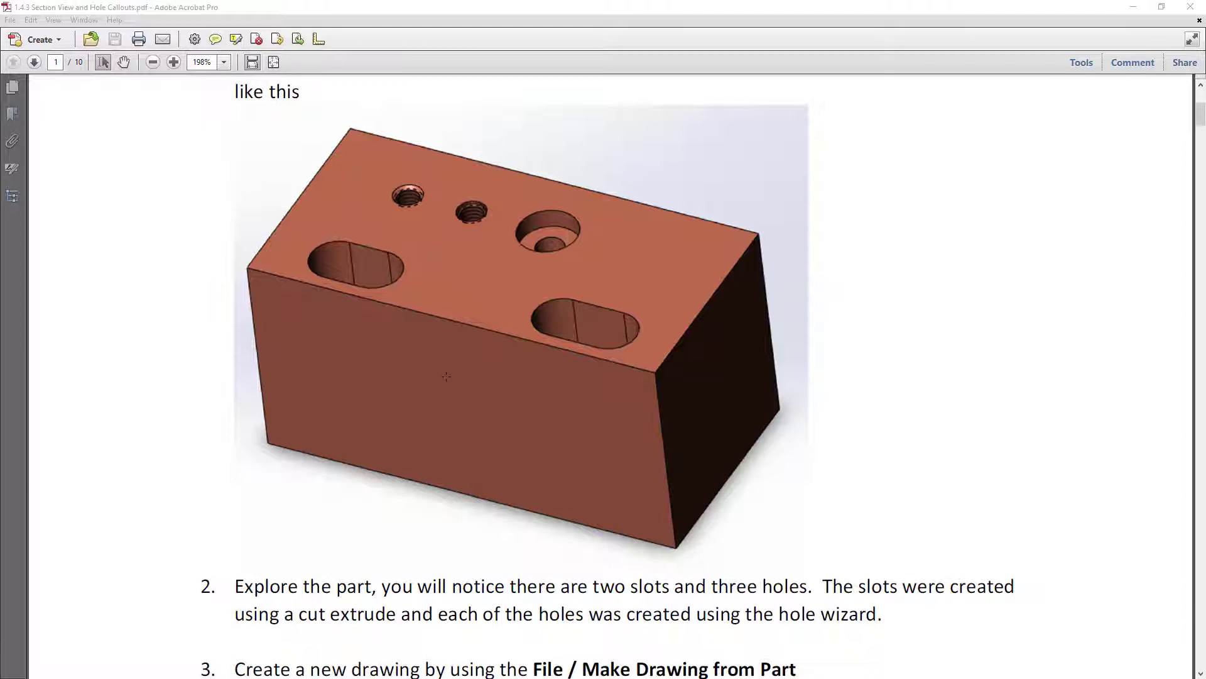
Read step 3 on making a drawing, minimize Acrobat and switch to SOLIDWORKS
scroll(447, 376, "down", 3)
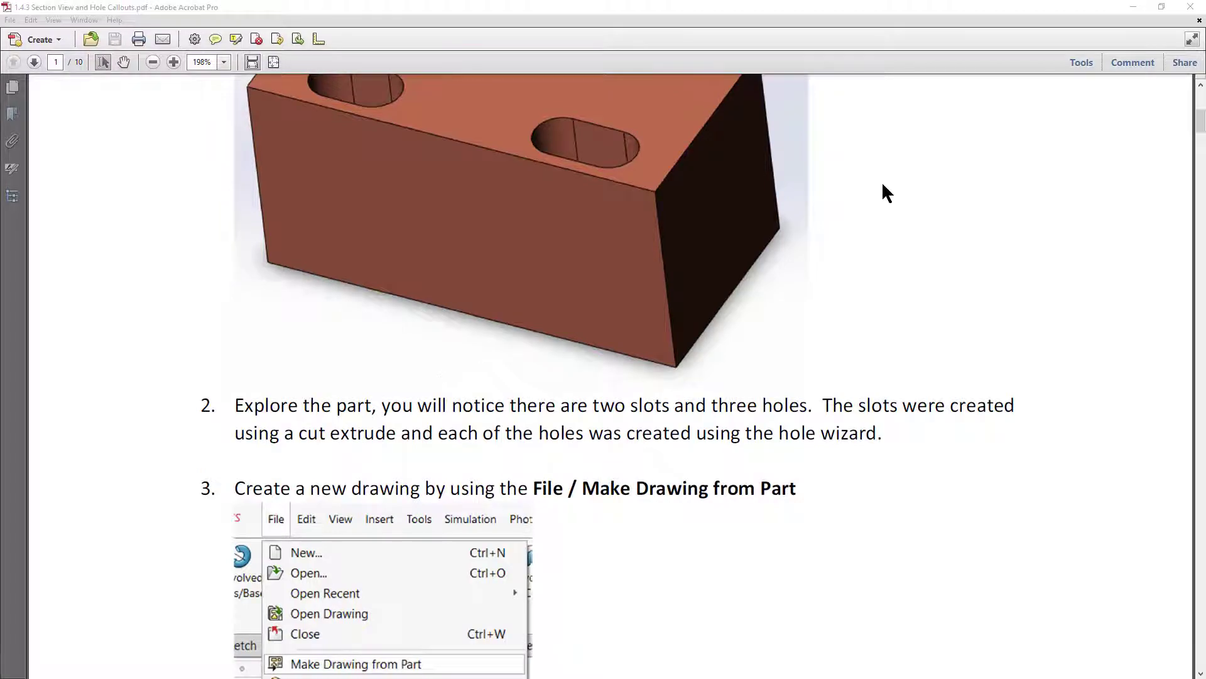
left_click(1133, 7)
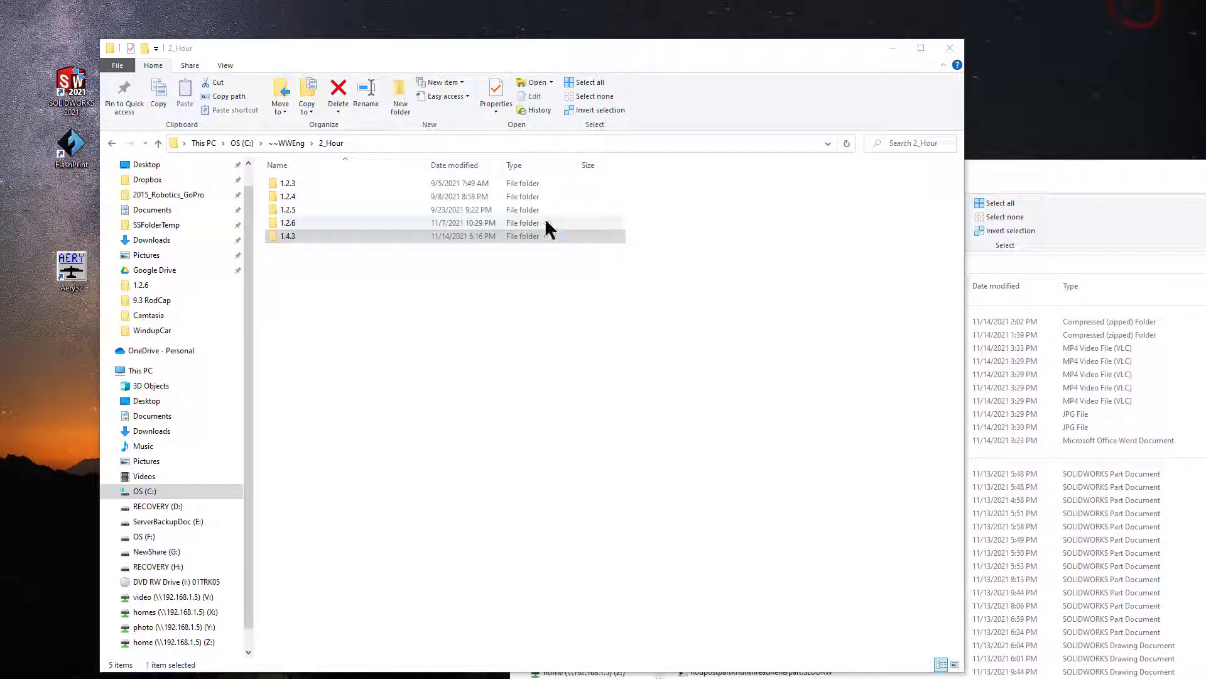
key("alt+Tab")
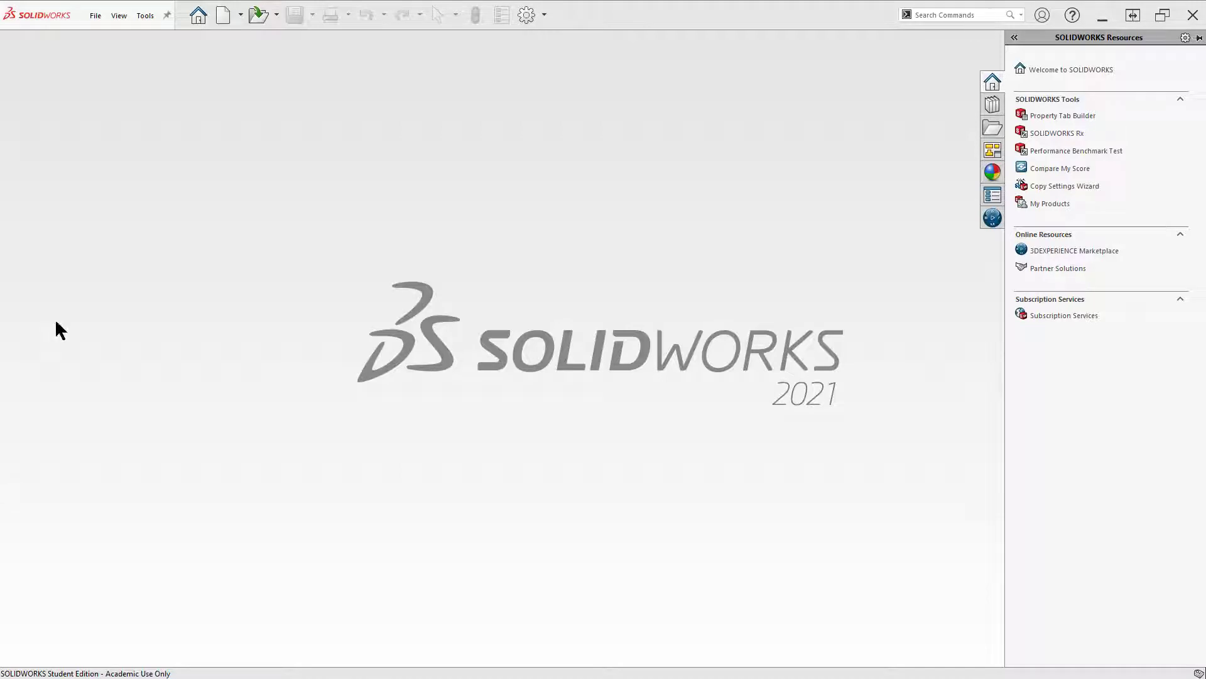
Open 1.4.3 Section Sample.SLDPRT from C:\~~WWEng\2_Hour\1.4.3
left_click(95, 15)
left_click(114, 56)
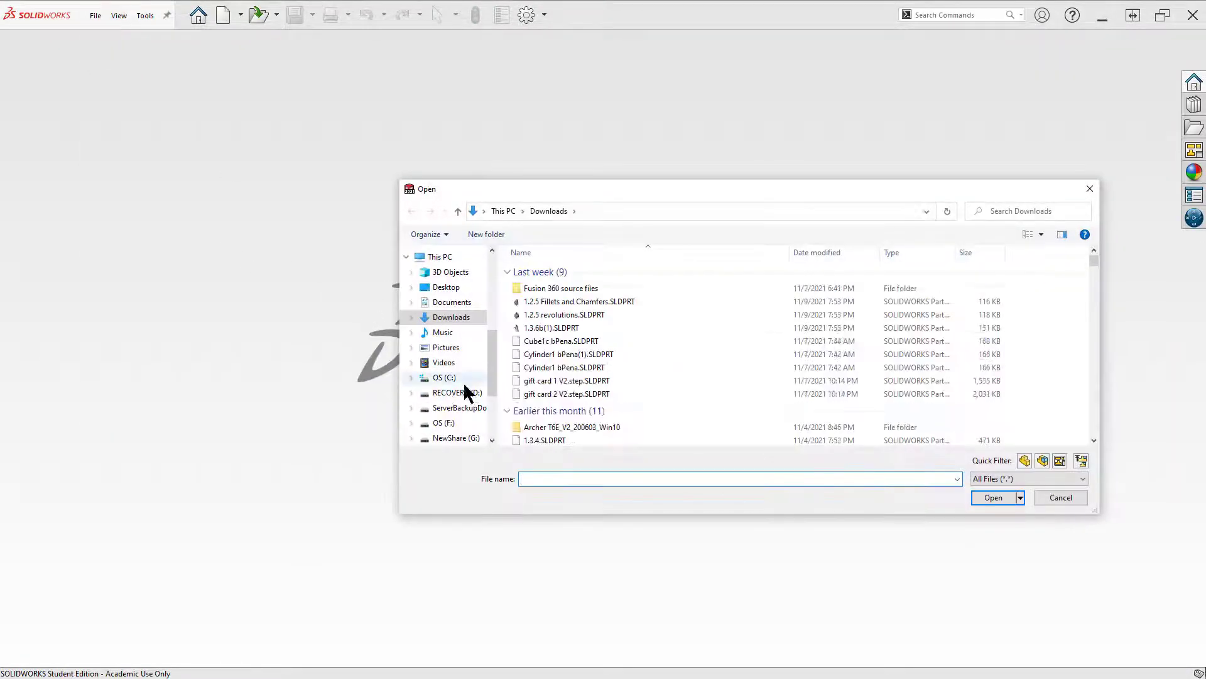
left_click(446, 377)
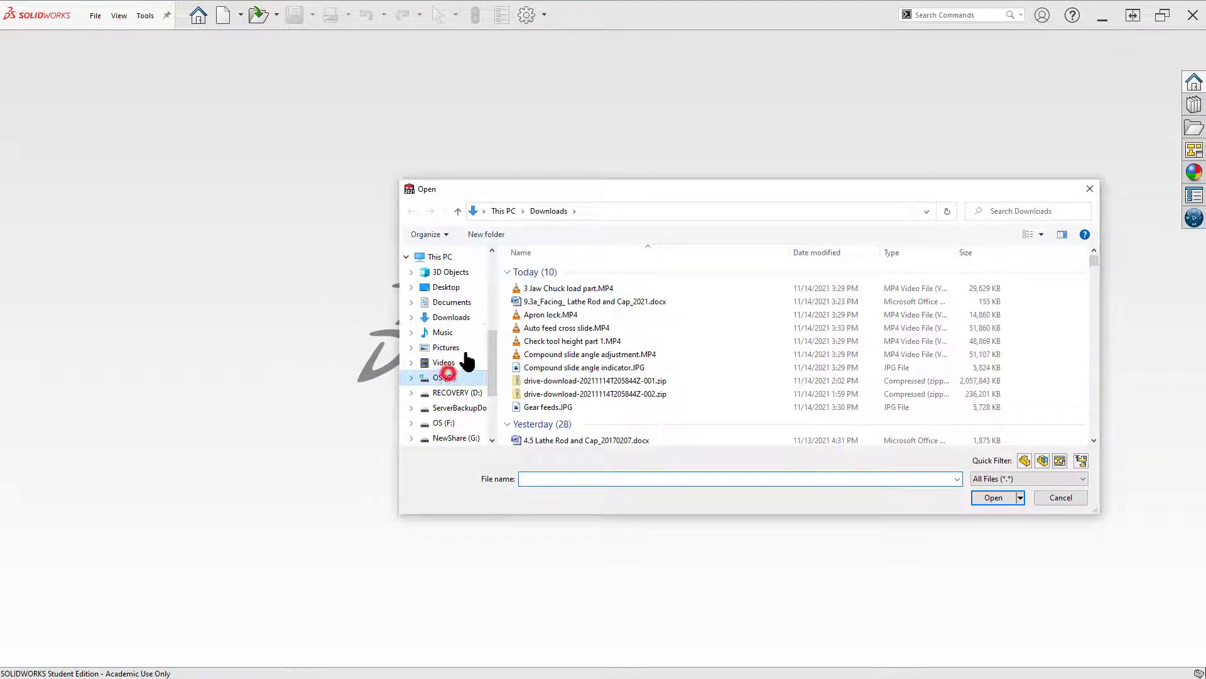
double_click(541, 297)
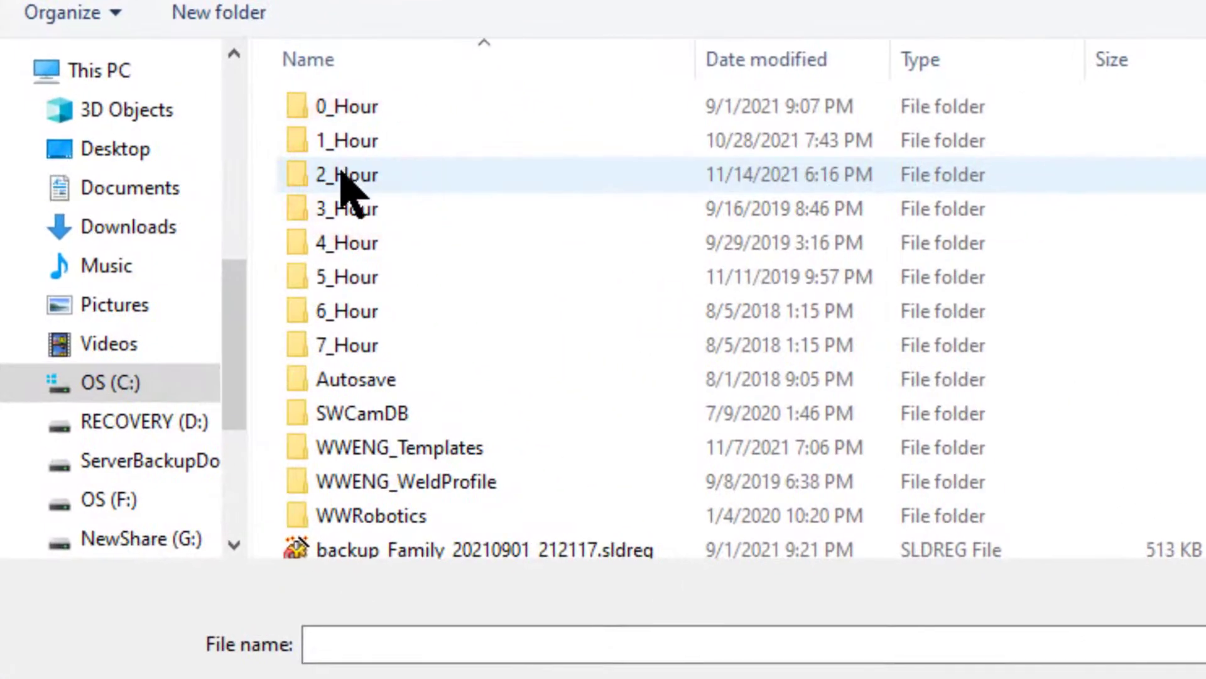
left_click(534, 297)
double_click(342, 178)
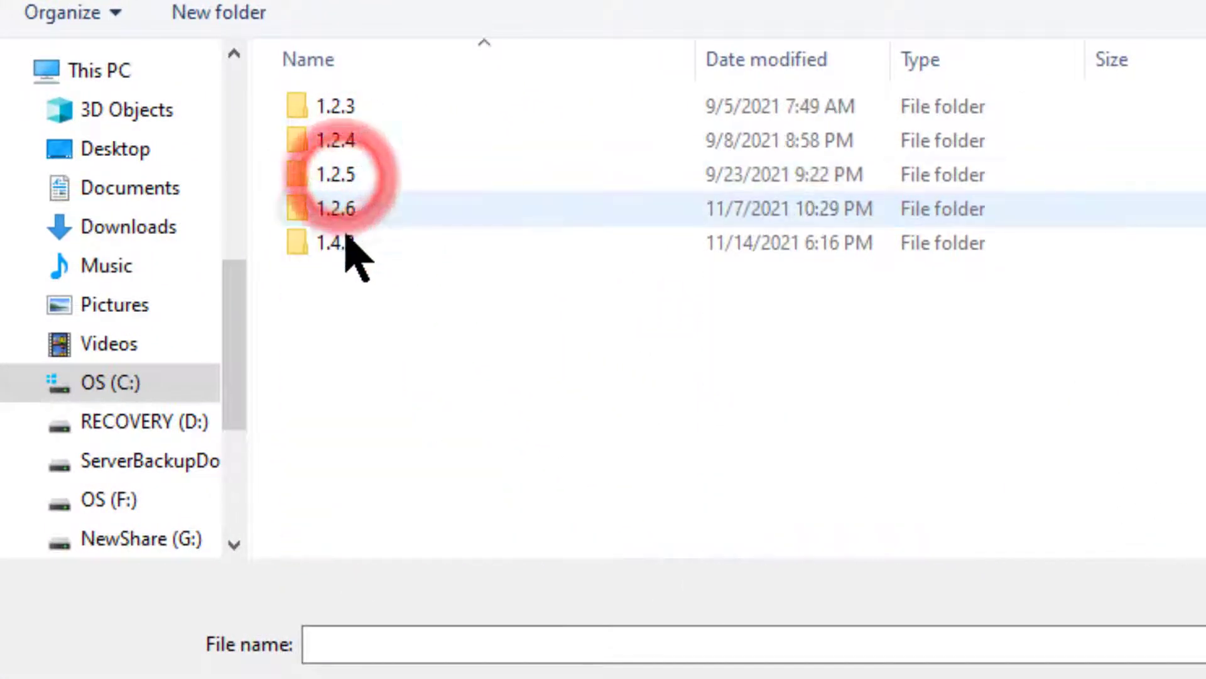
double_click(345, 244)
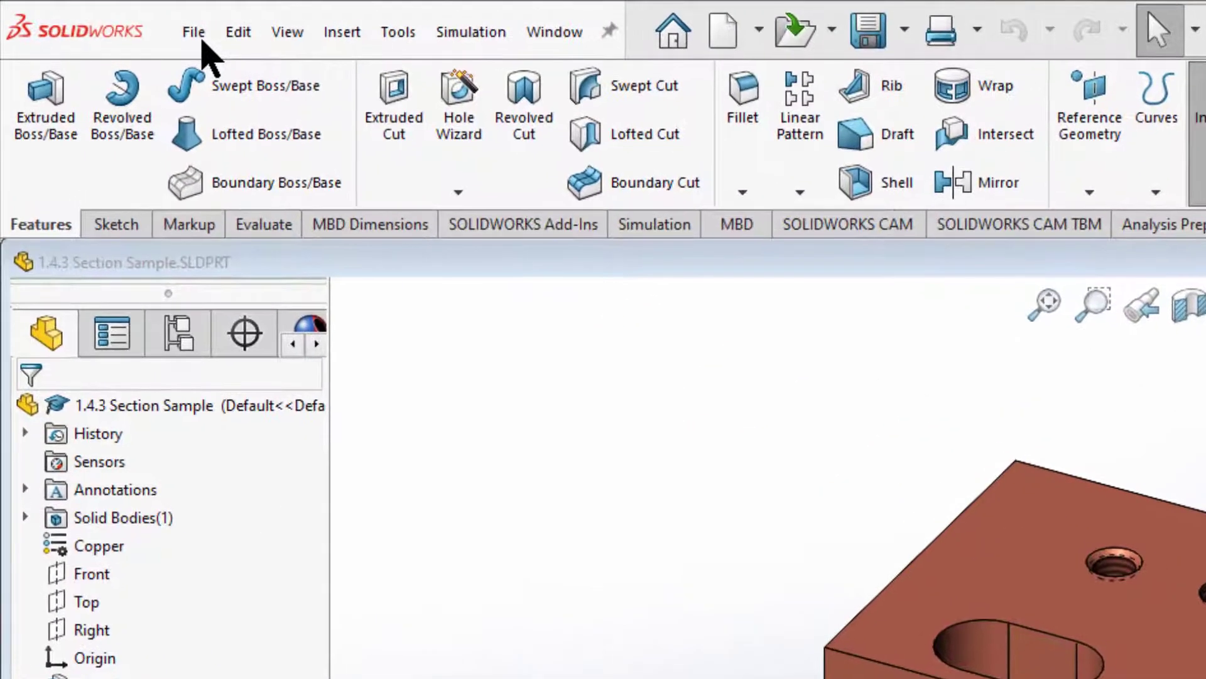
Create a new drawing of 1.4.3 Section Sample with File > Make Drawing from Part
left_click(200, 36)
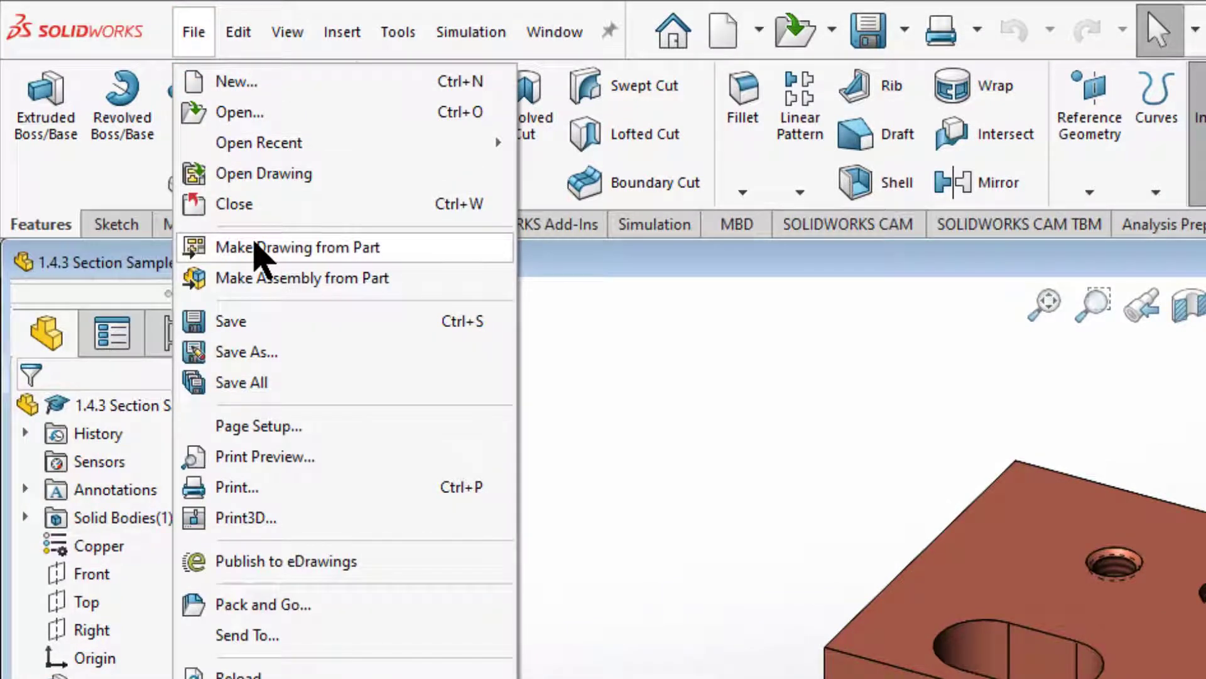
left_click(254, 248)
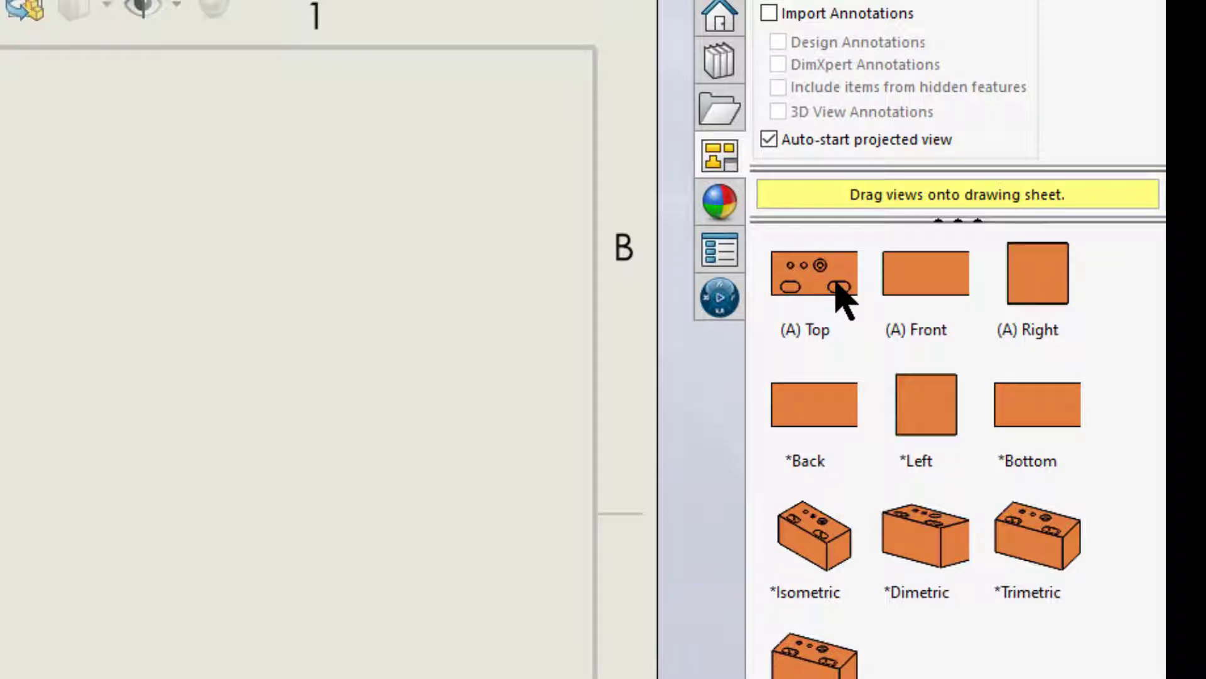
Place the (A) Top view on the sheet's left with a projected side view to its right
left_click_drag(837, 286, 13, 613)
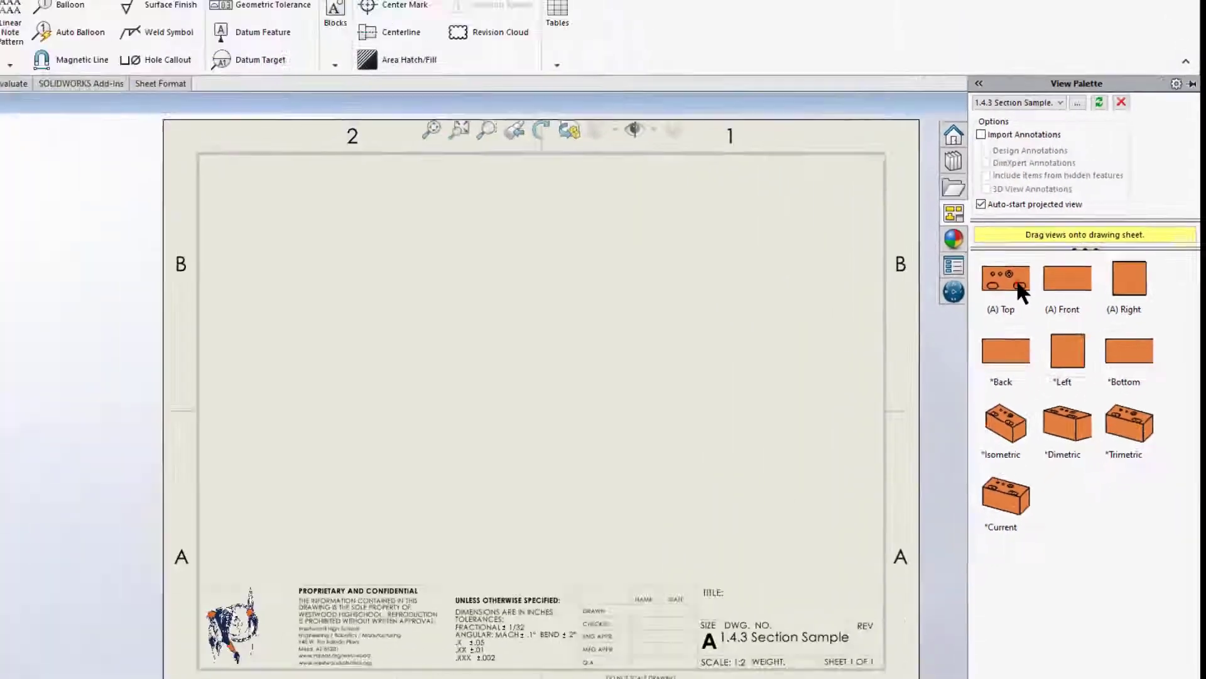
mouse_move(611, 448)
left_mouse_down()
mouse_move(507, 463)
mouse_move(517, 453)
left_mouse_up()
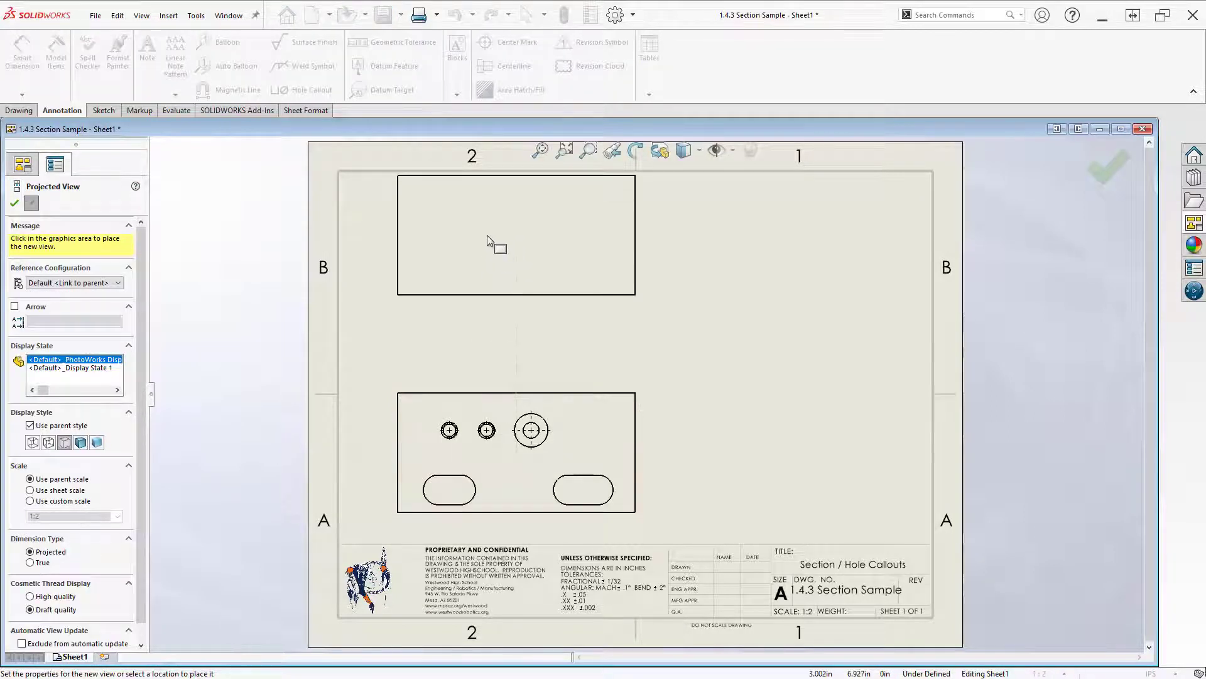
left_click(787, 455)
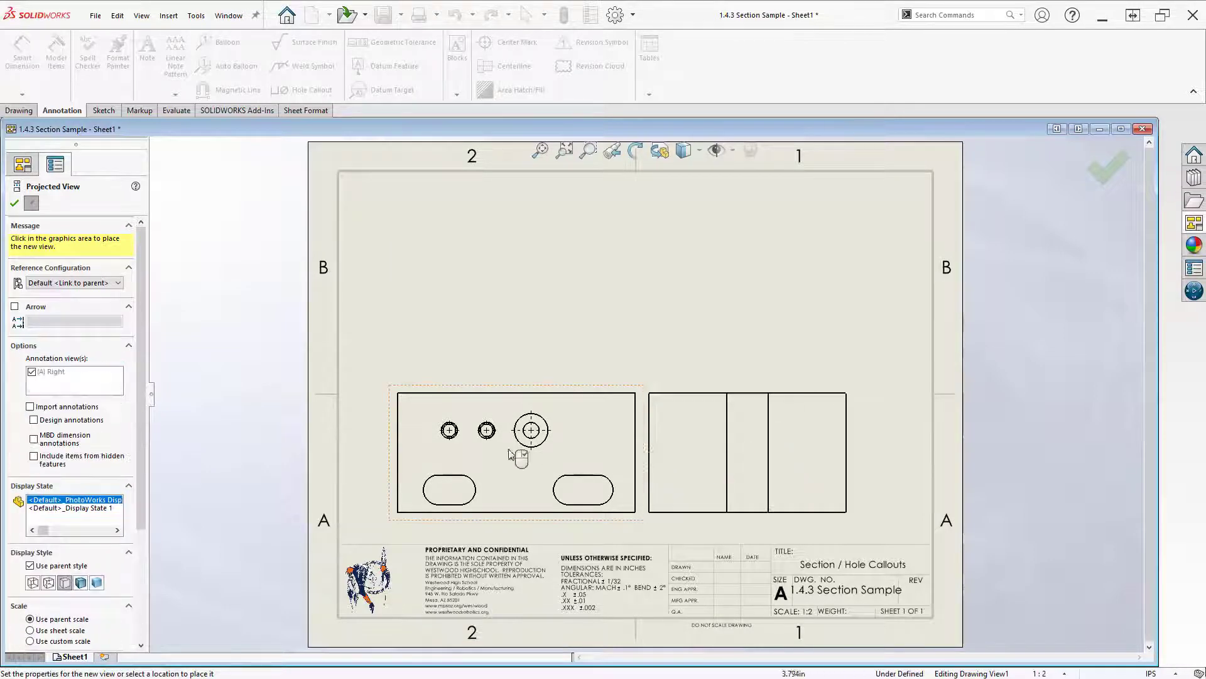
left_click(15, 203)
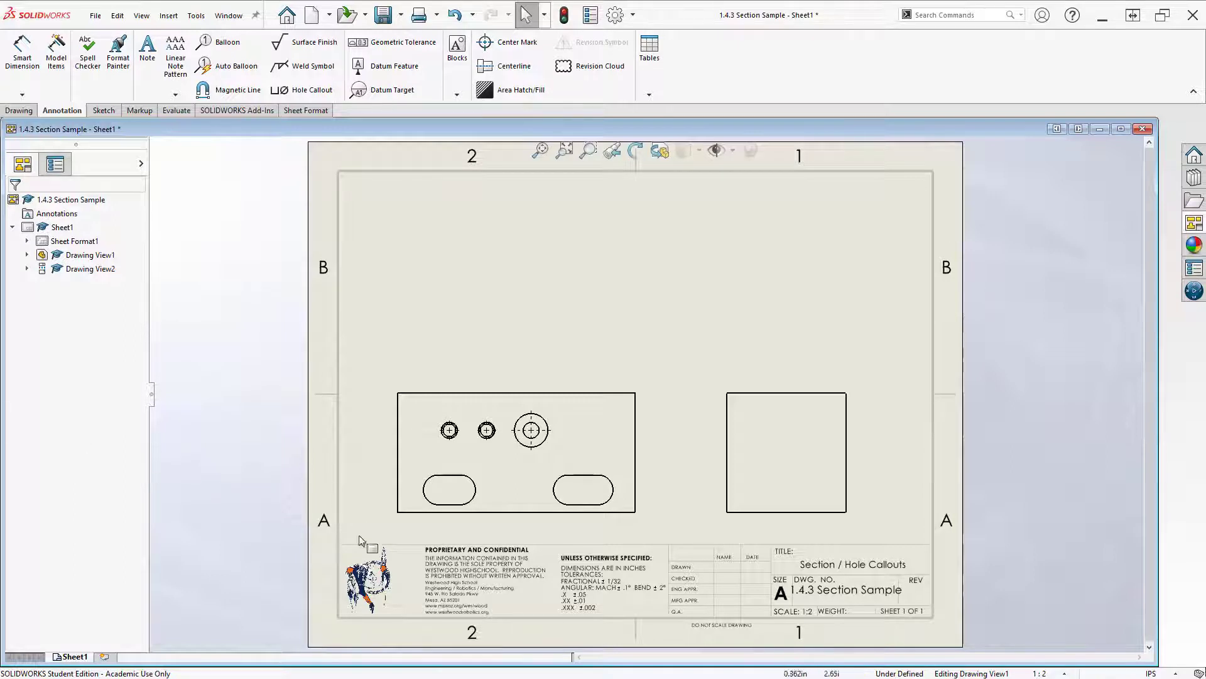
Dimension the top view's 8.000 length and 4.000 width, then move the view up the sheet
left_click(22, 51)
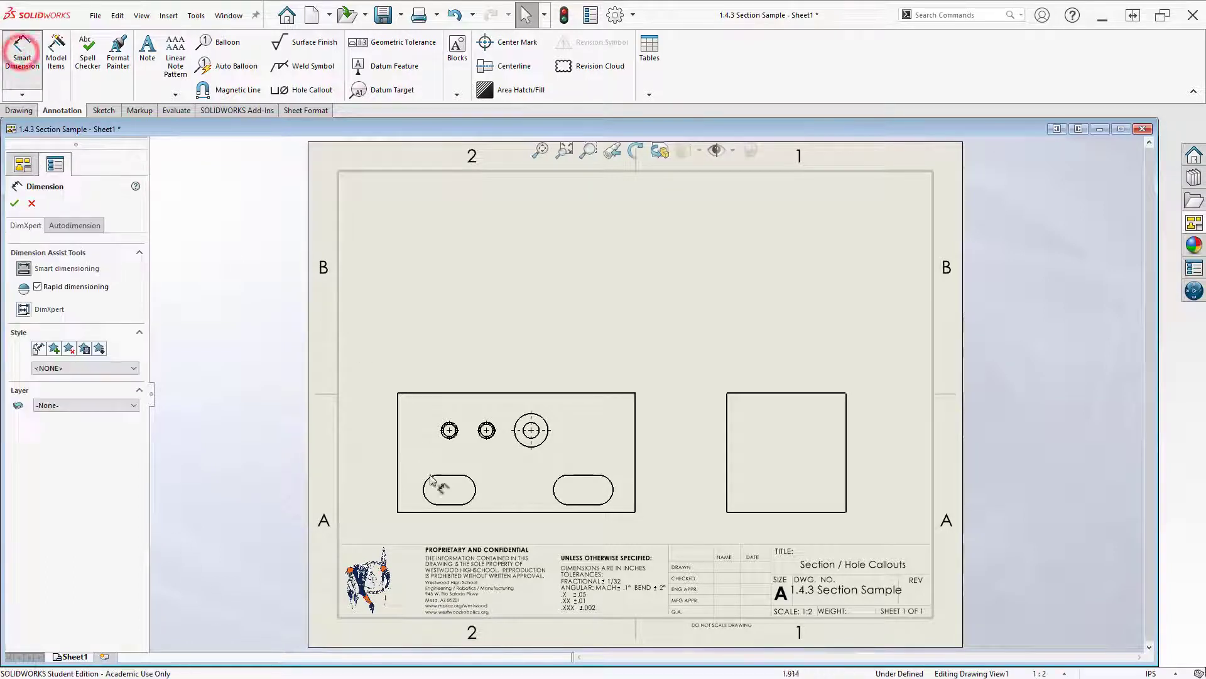
left_click(468, 512)
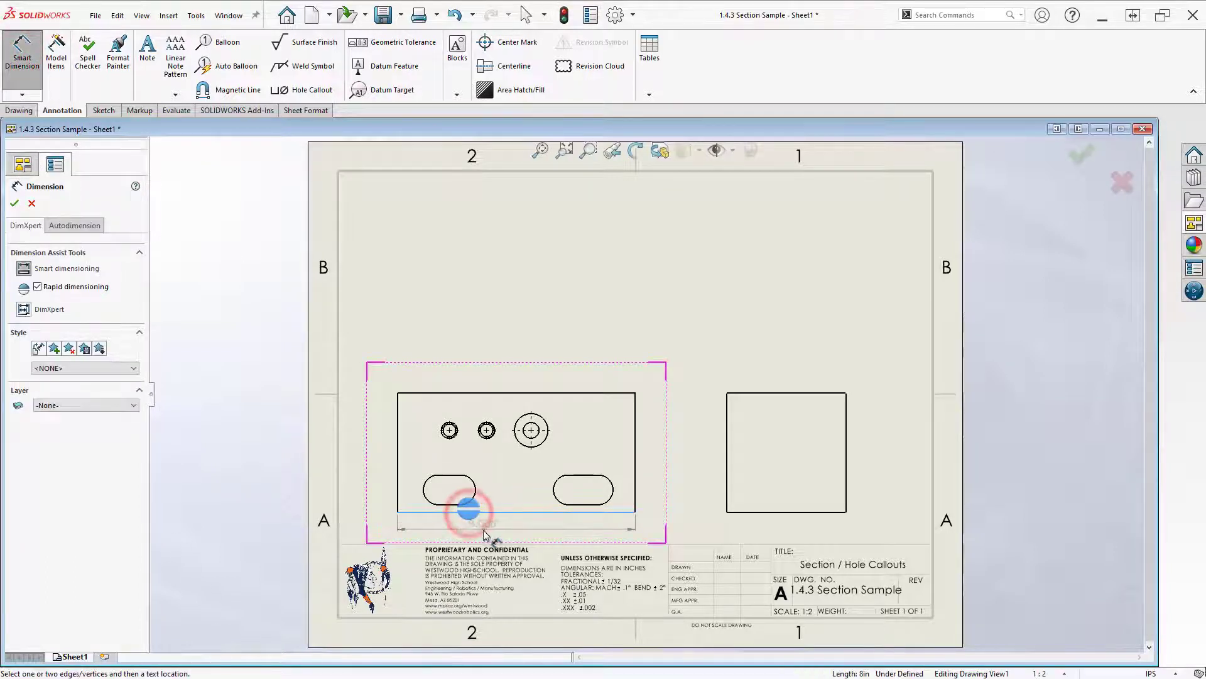
left_click(484, 531)
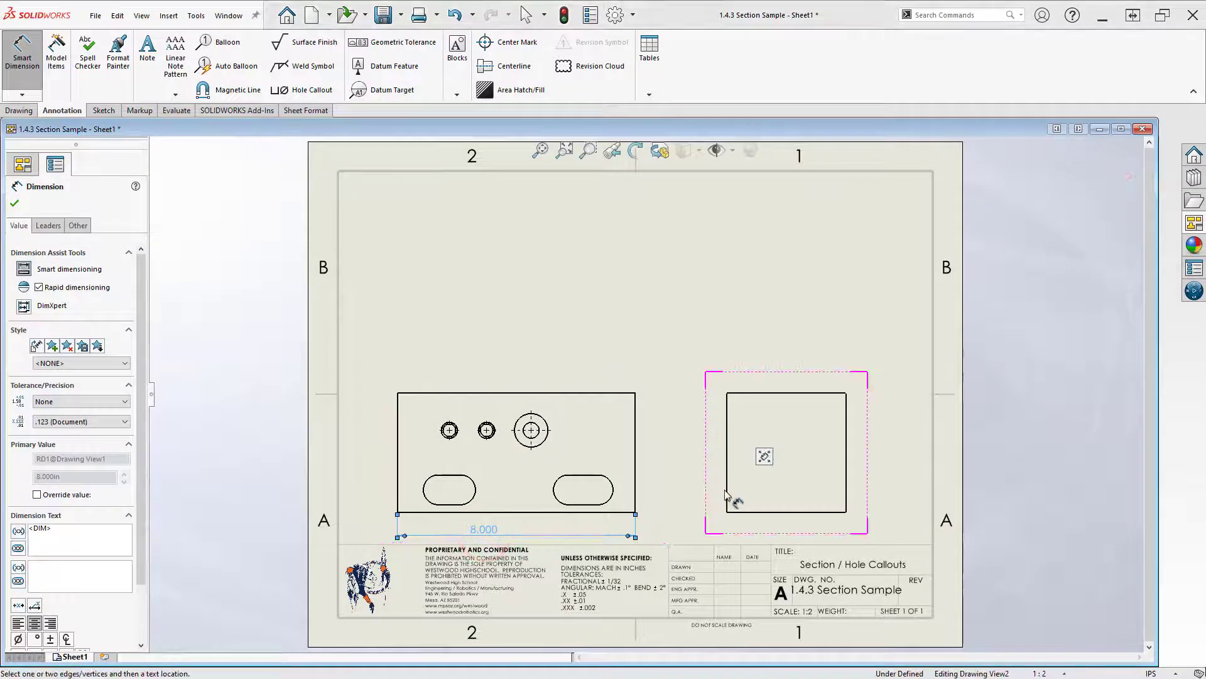
left_click(635, 488)
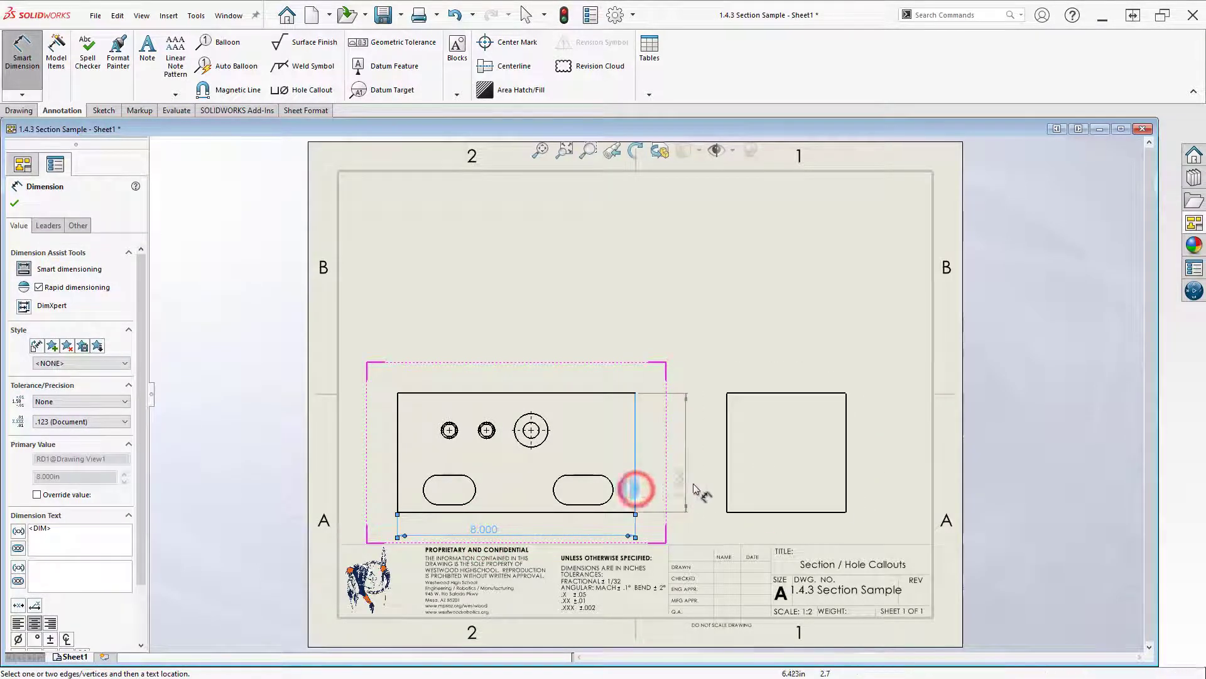
left_click(712, 471)
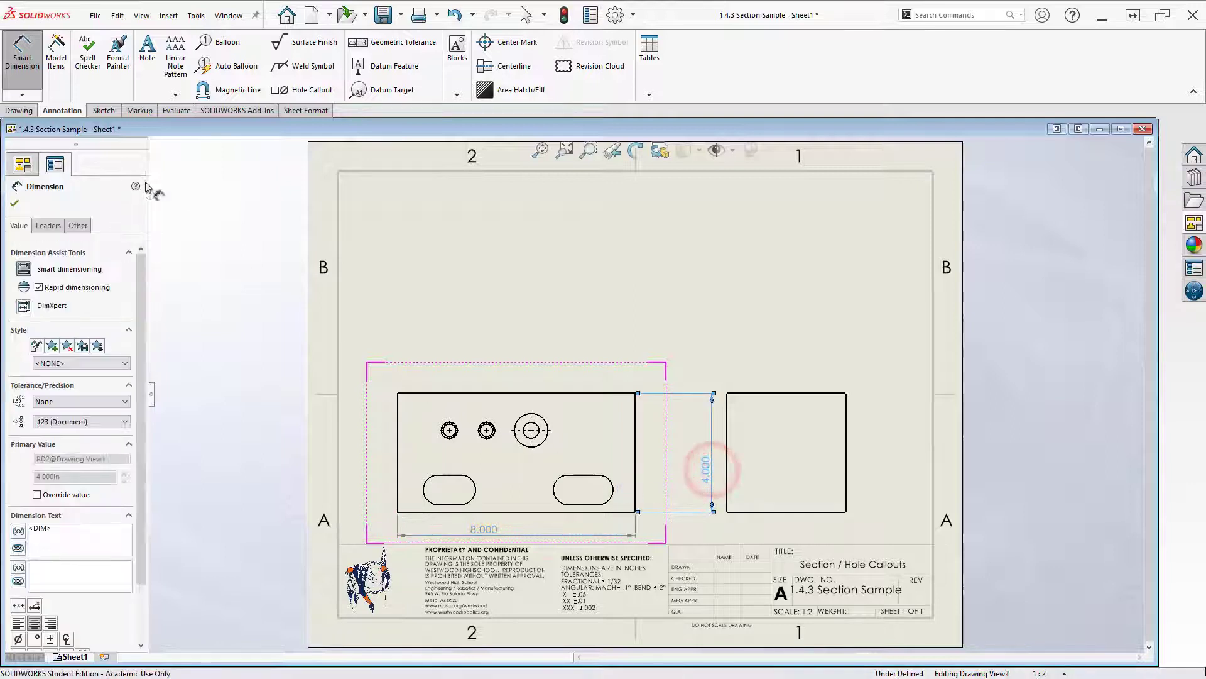
left_click(22, 56)
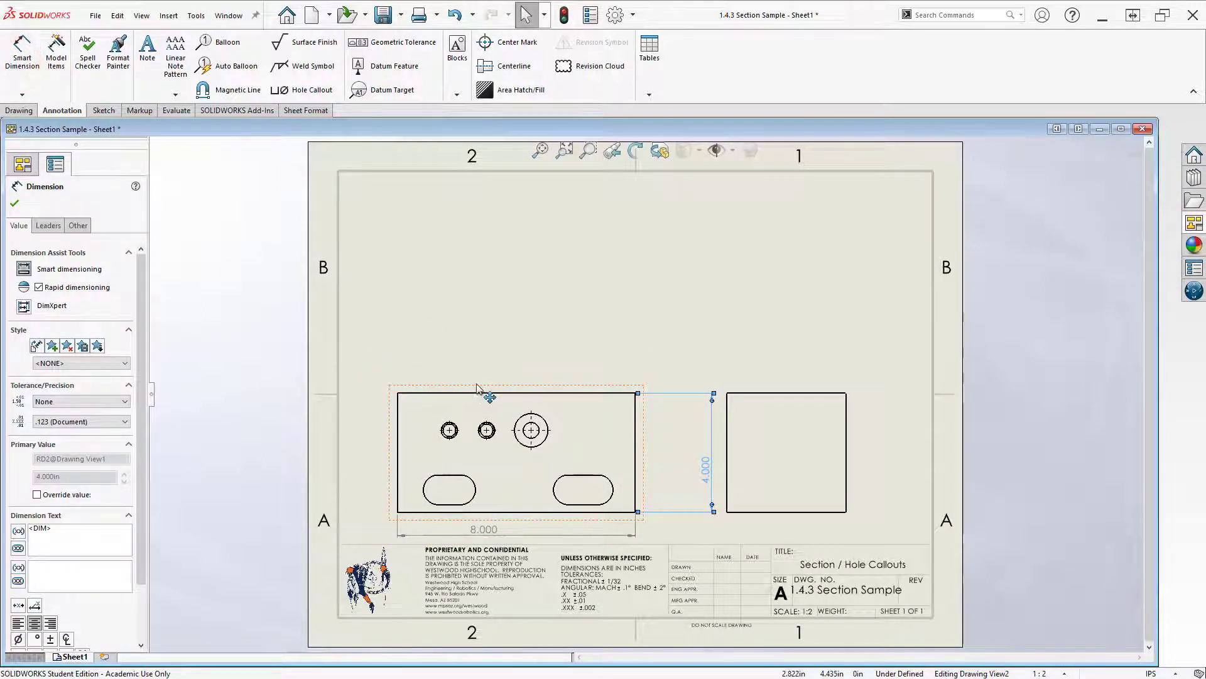
mouse_move(475, 397)
left_mouse_down()
mouse_move(479, 308)
mouse_move(483, 332)
left_mouse_up()
scroll(579, 423, "up", 2)
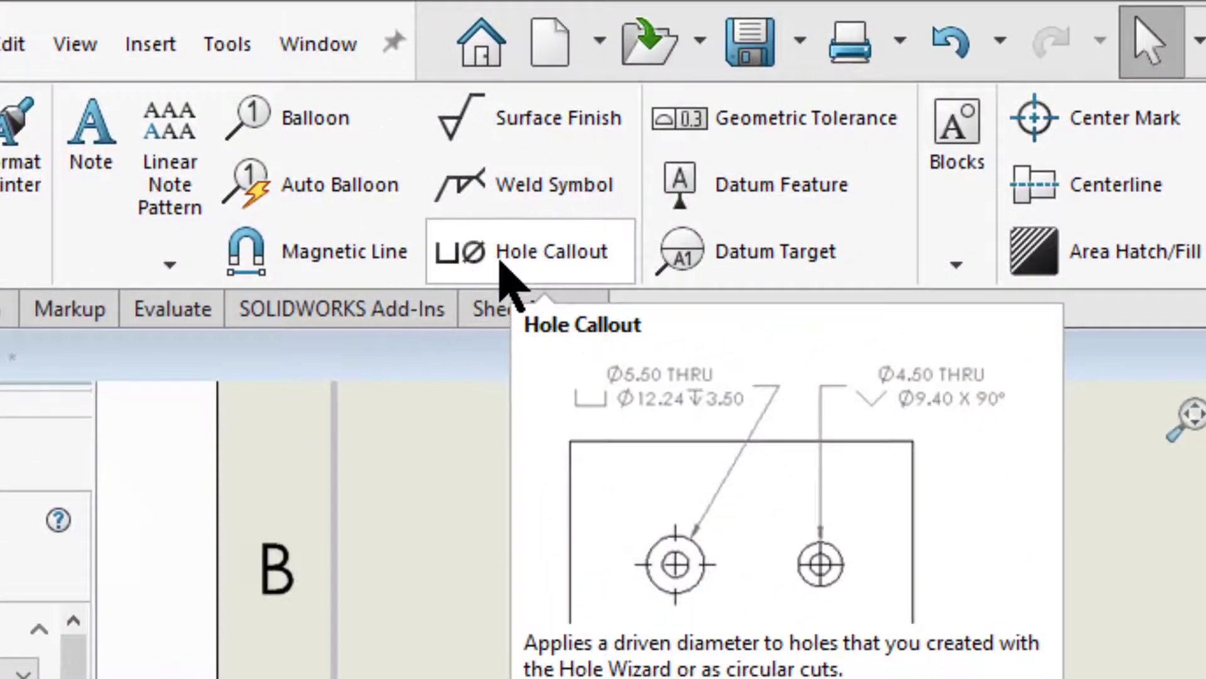
Place the counterbore callout Ø0.531 ↧1.500 ⌴Ø1.125 ↧0.364 above the top view
left_click(504, 258)
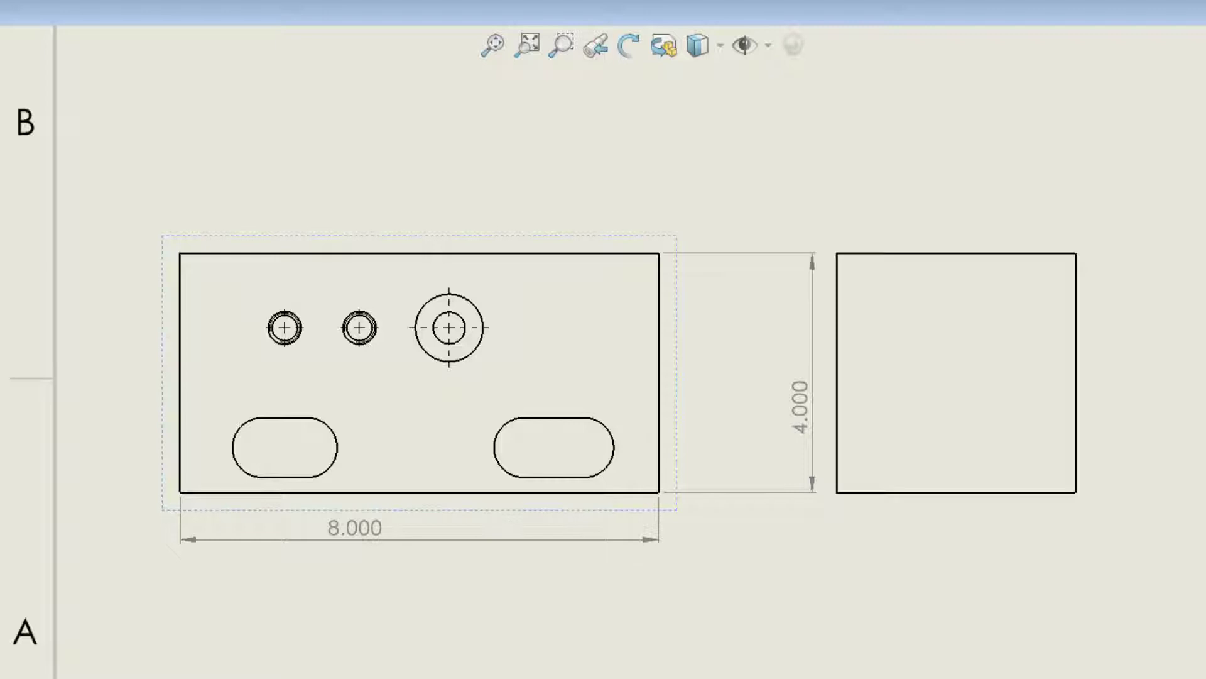
left_click(465, 303)
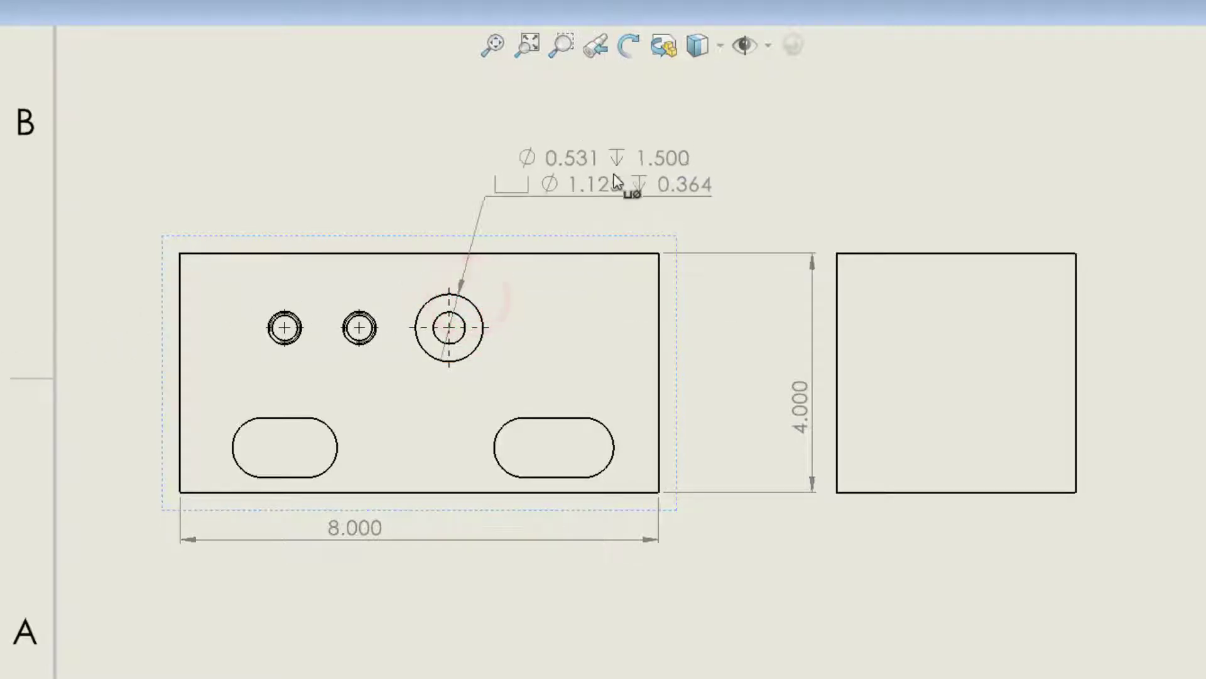
left_click(614, 183)
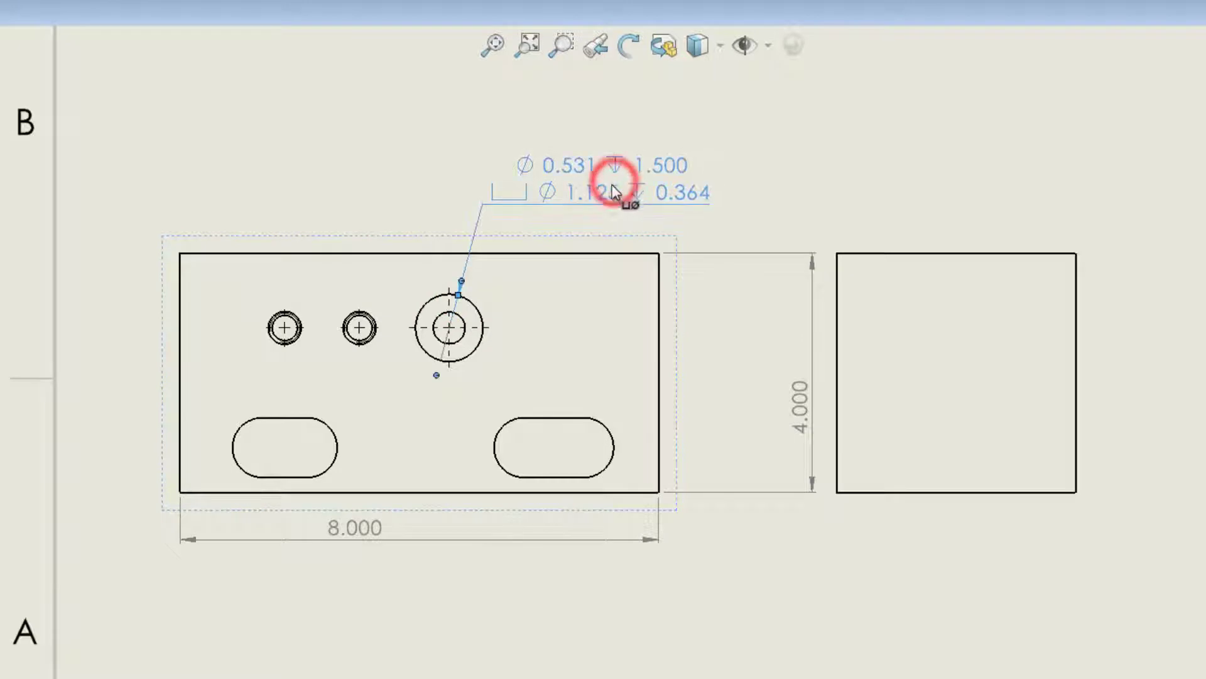
scroll(602, 152, "down", 3)
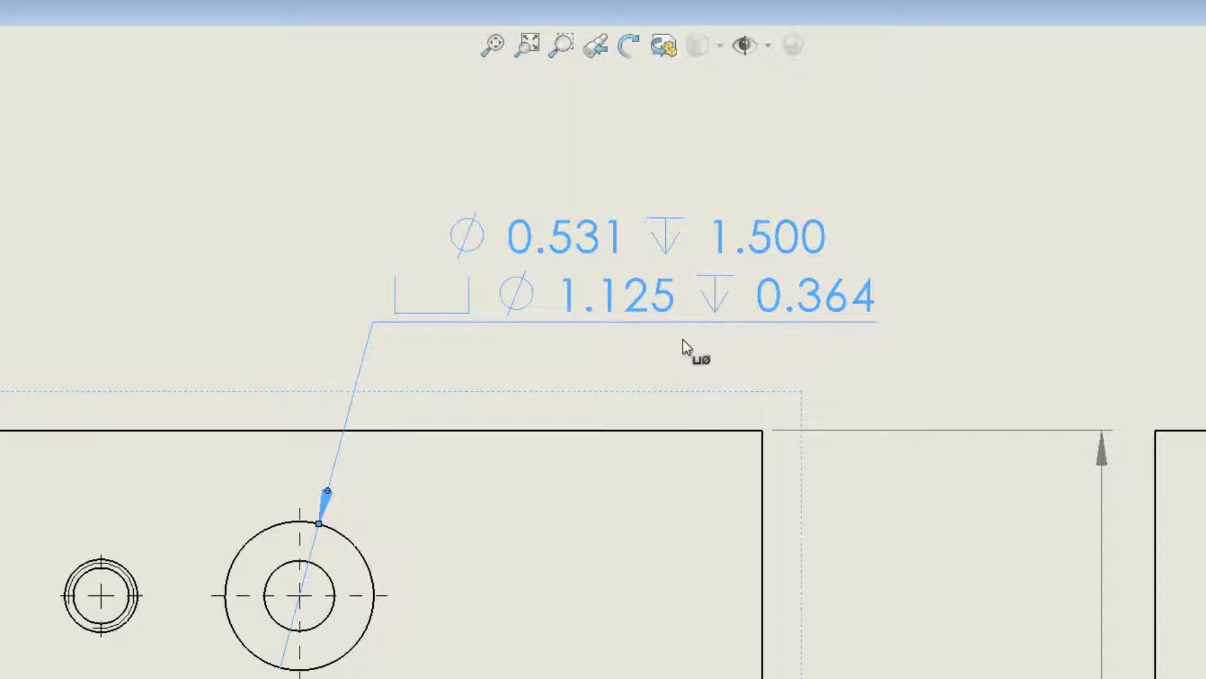
Add the 2x Ø0.422 tapped-hole callout and decline a duplicate callout on the second hole
scroll(684, 347, "up", 3)
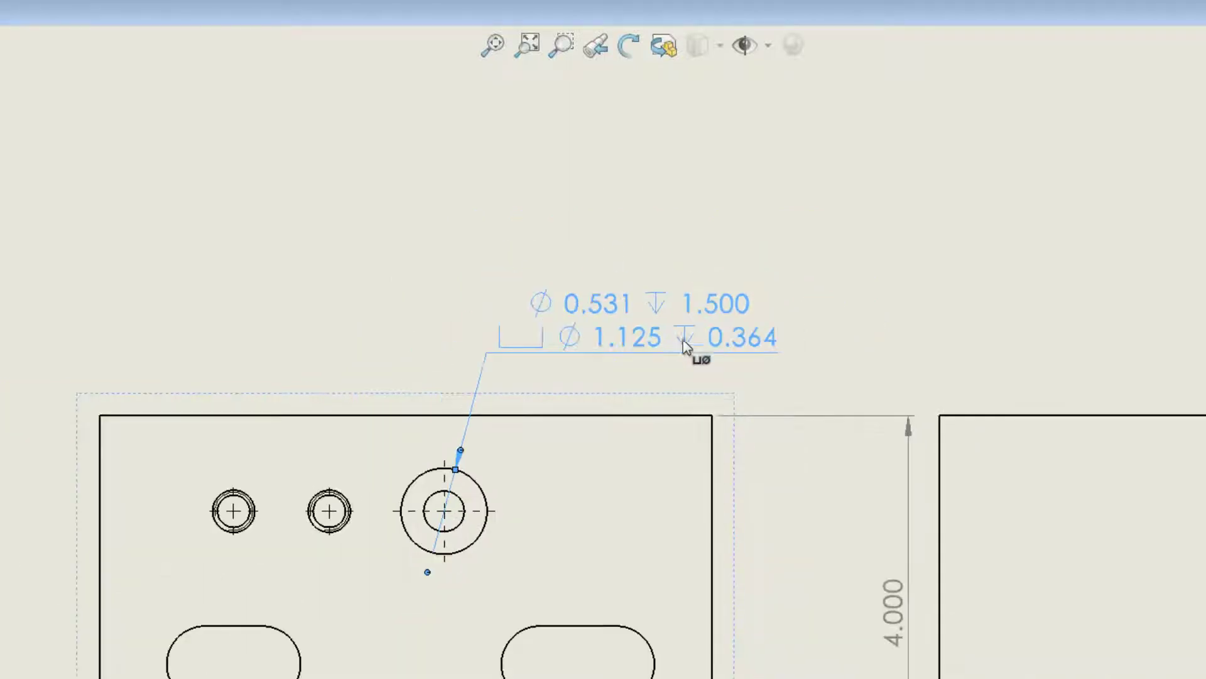
left_click(226, 493)
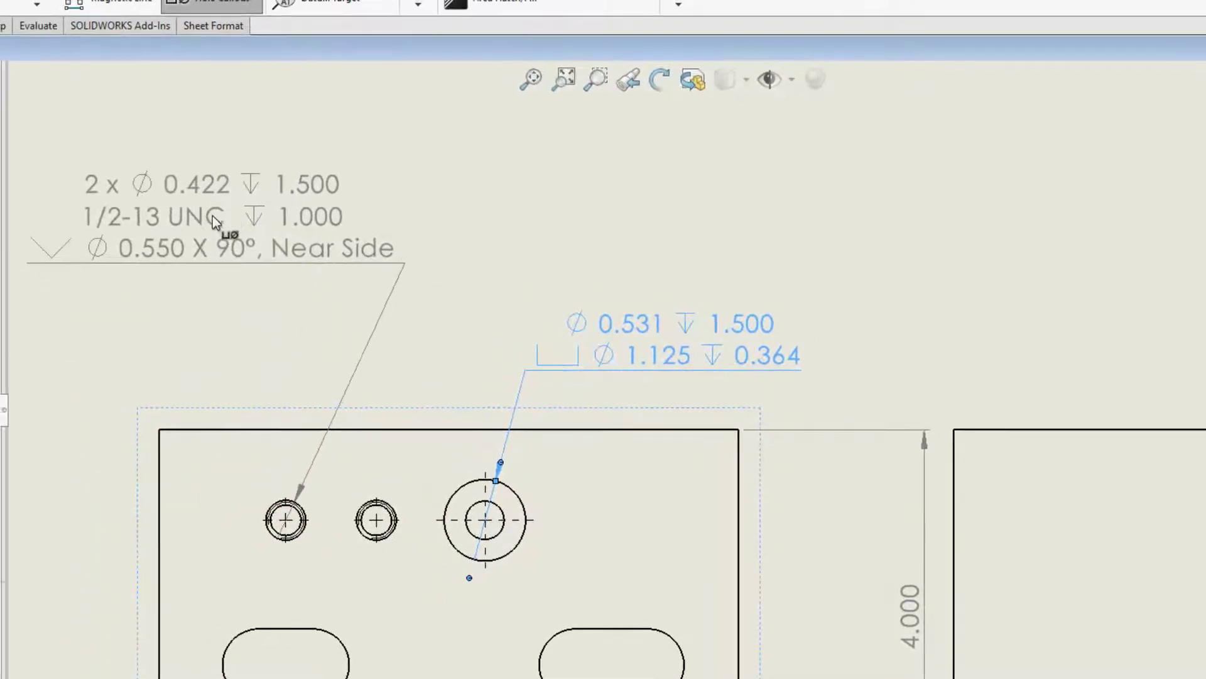
left_click(206, 215)
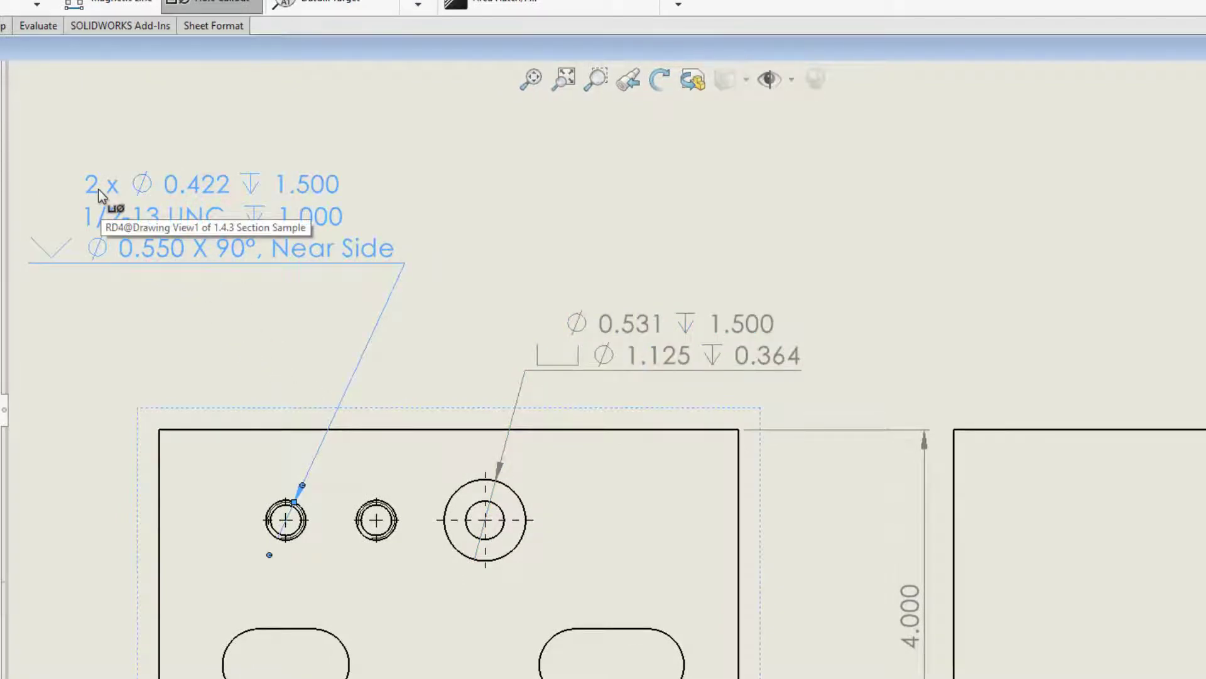
left_click(390, 513)
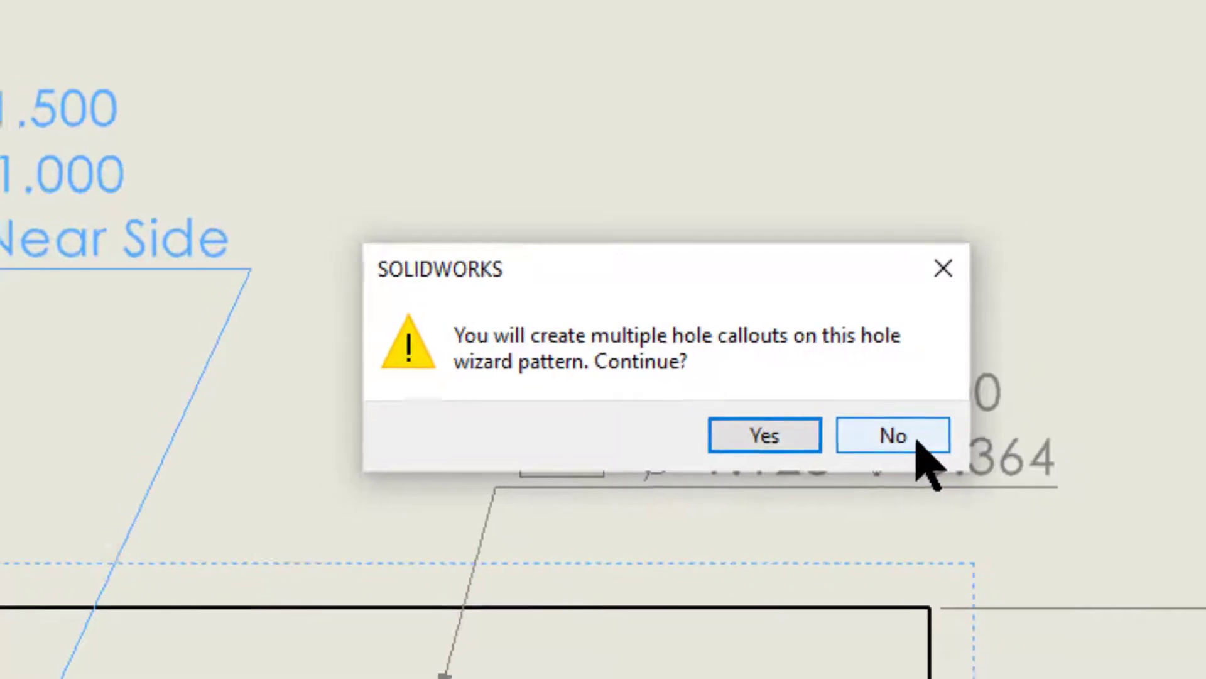
left_click(930, 447)
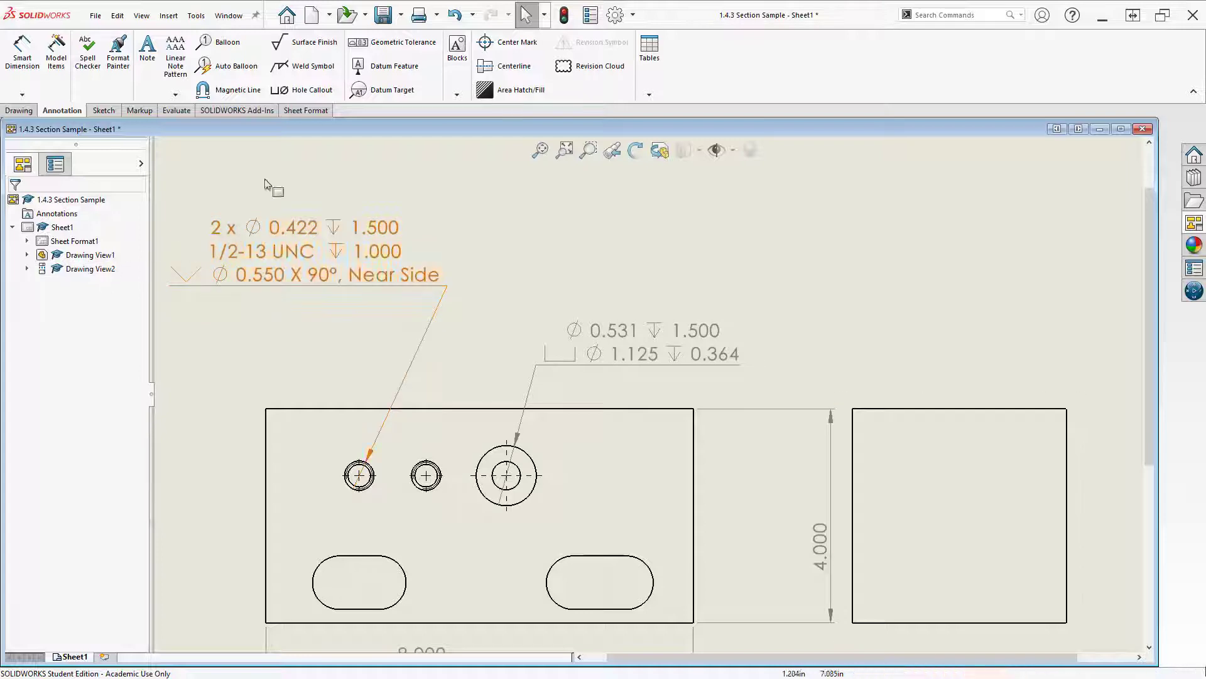
Call out the left slot as 1.000 X 1.750 and the right slot as 1.000 X 2.000
left_click(305, 90)
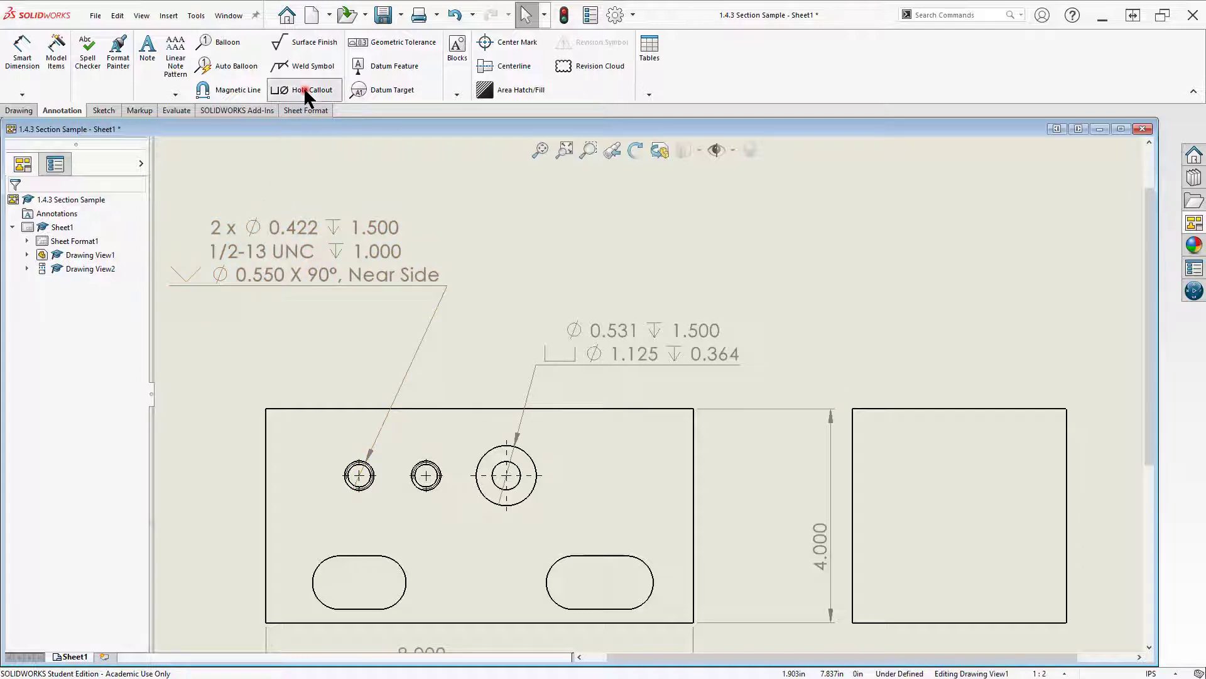
left_click(333, 561)
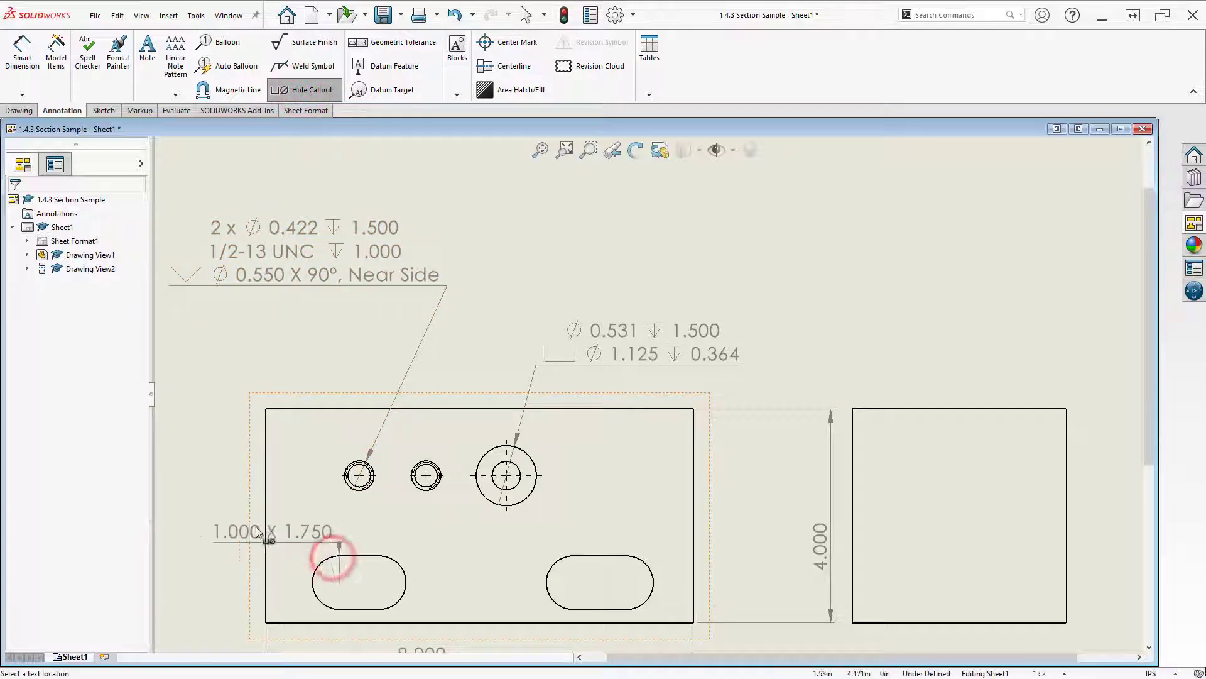
scroll(221, 499, "down", 2)
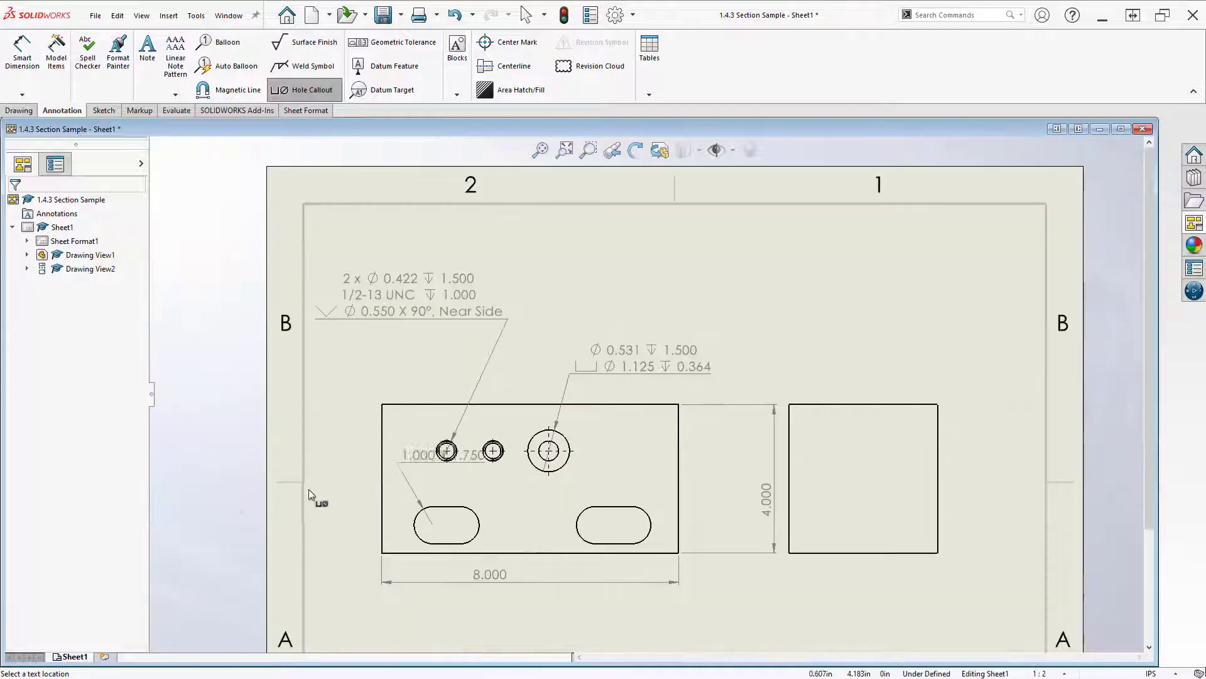
left_click(209, 504)
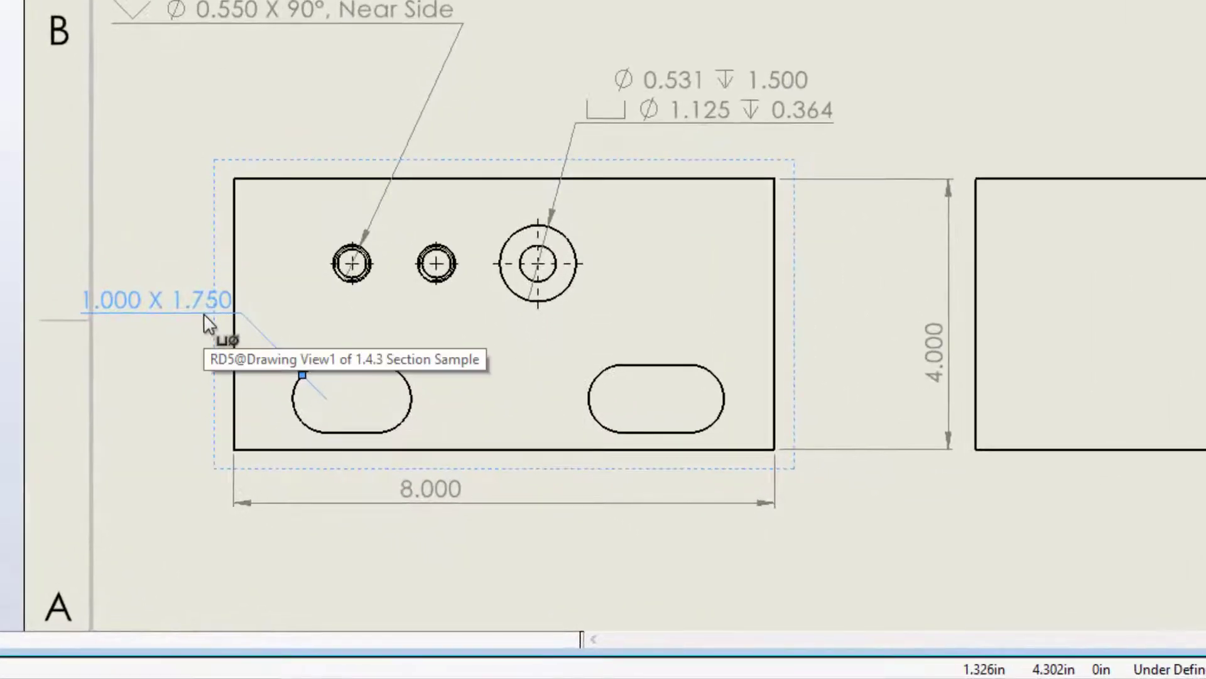
left_click(685, 367)
left_click(823, 300)
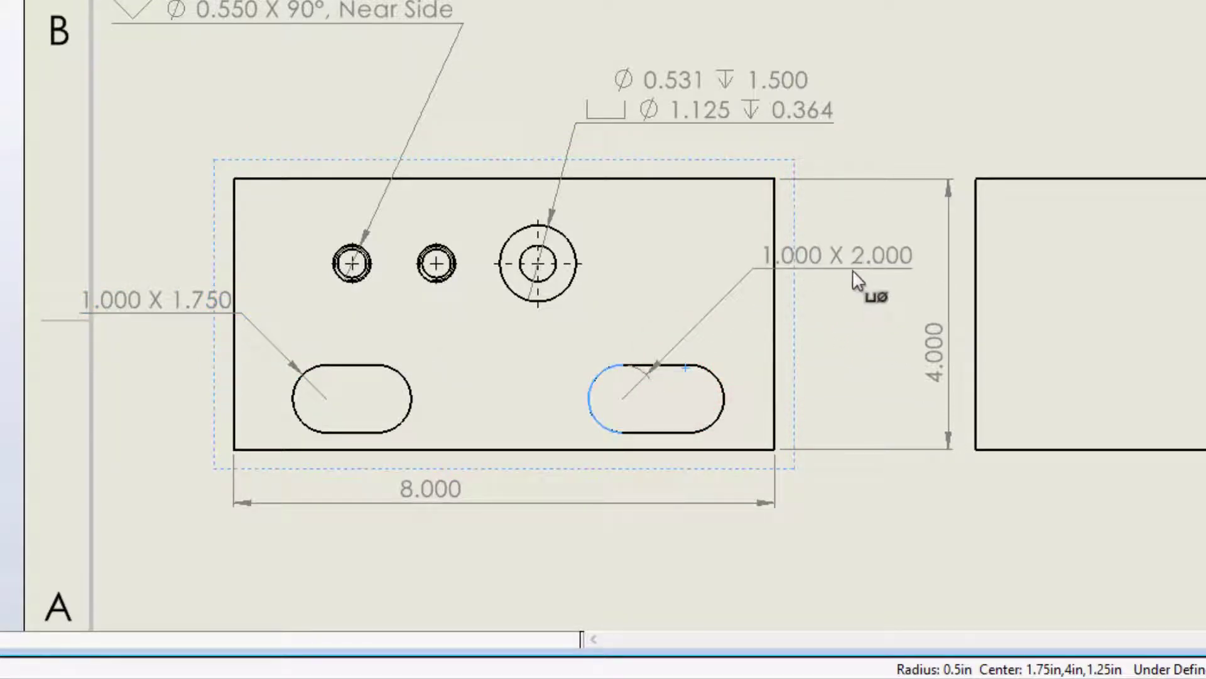
left_click(852, 270)
left_click_drag(842, 261, 860, 296)
left_click(152, 300)
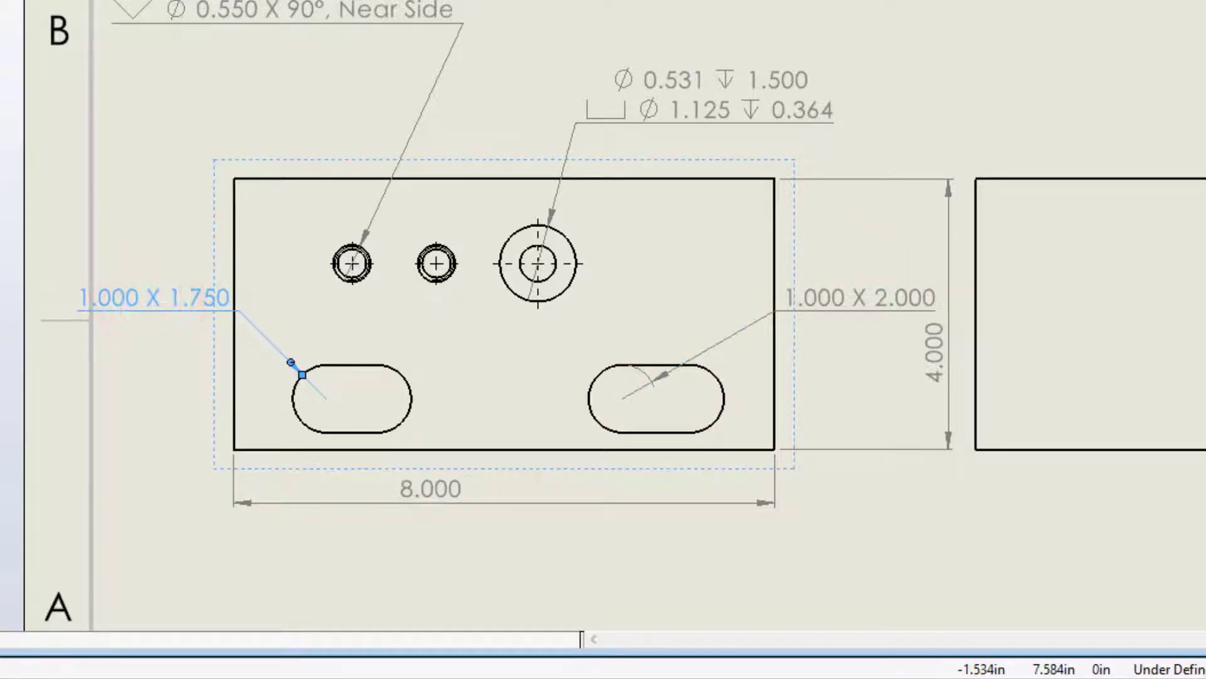
key("Escape")
Shift the top view and the projected side view slightly to the right
scroll(732, 526, "up", 3)
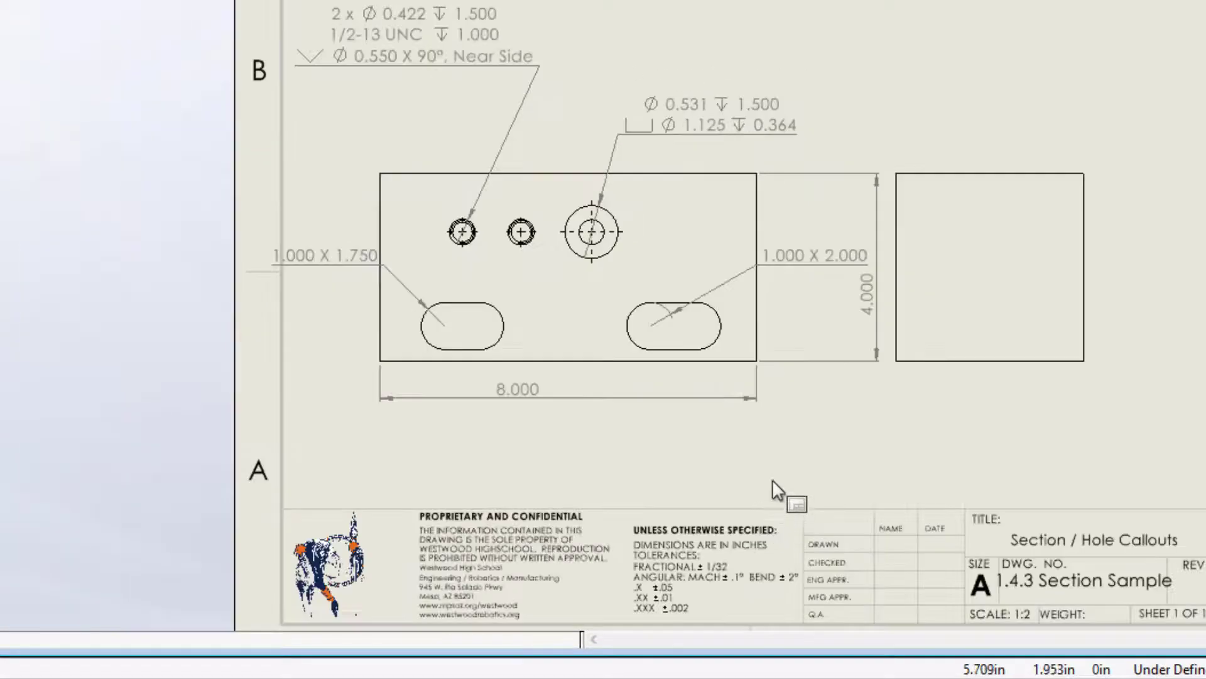
scroll(762, 399, "down", 2)
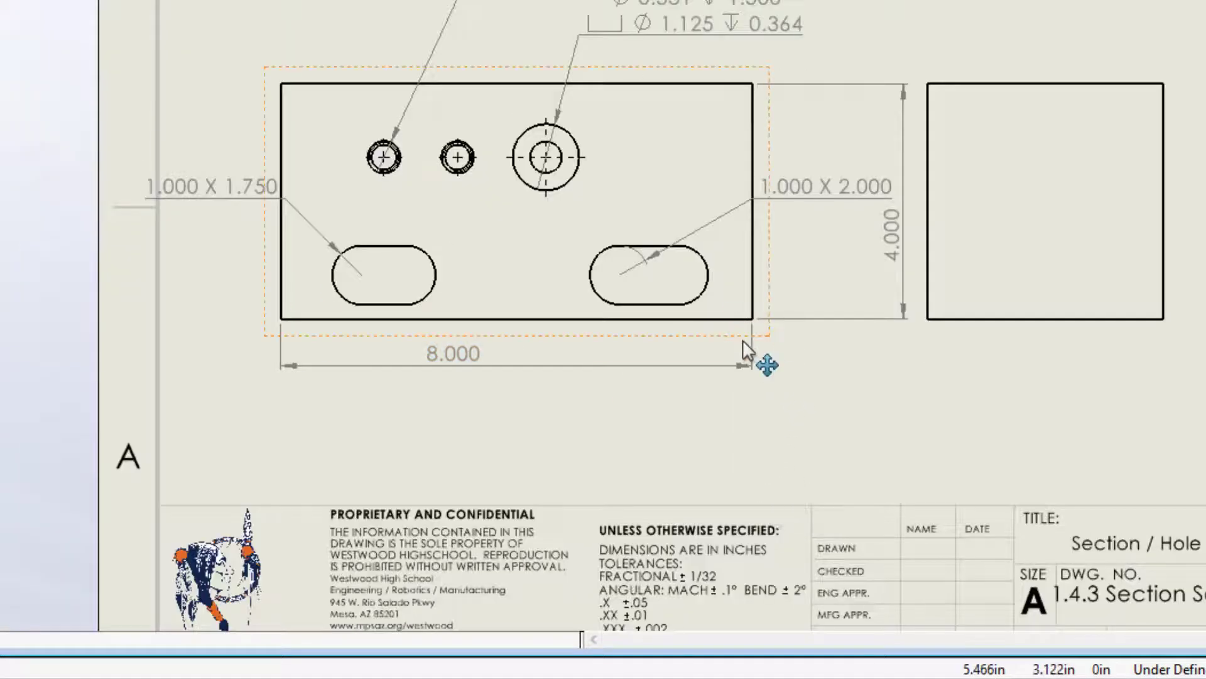
left_click(742, 340)
left_click_drag(743, 339, 783, 342)
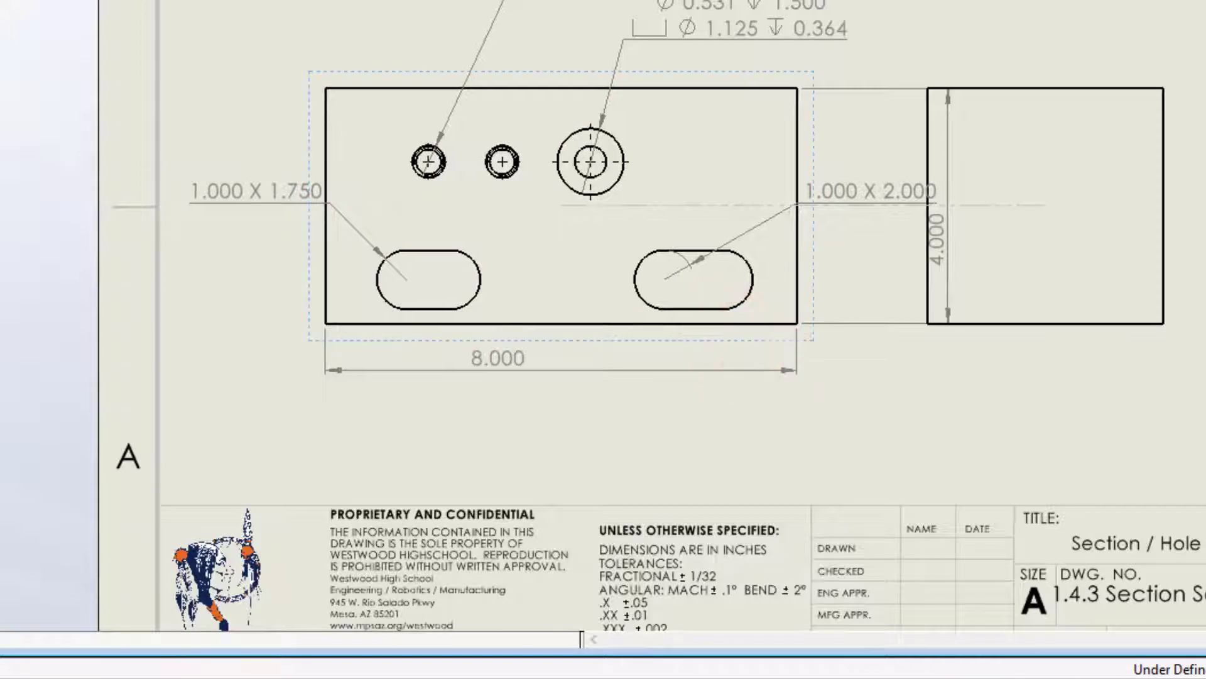
mouse_move(1053, 350)
left_mouse_down()
mouse_move(1124, 344)
mouse_move(1055, 352)
left_mouse_up()
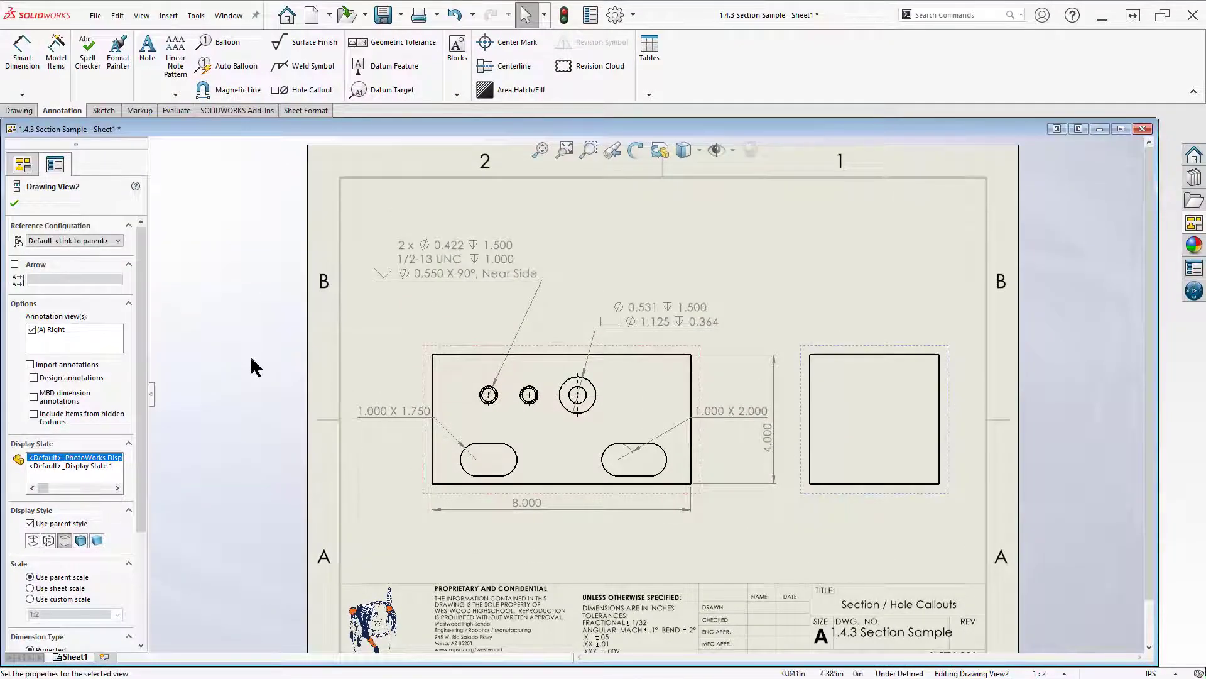
Add R0.500 radius dimensions to both slot ends and move the slot callouts above the part
left_click(22, 61)
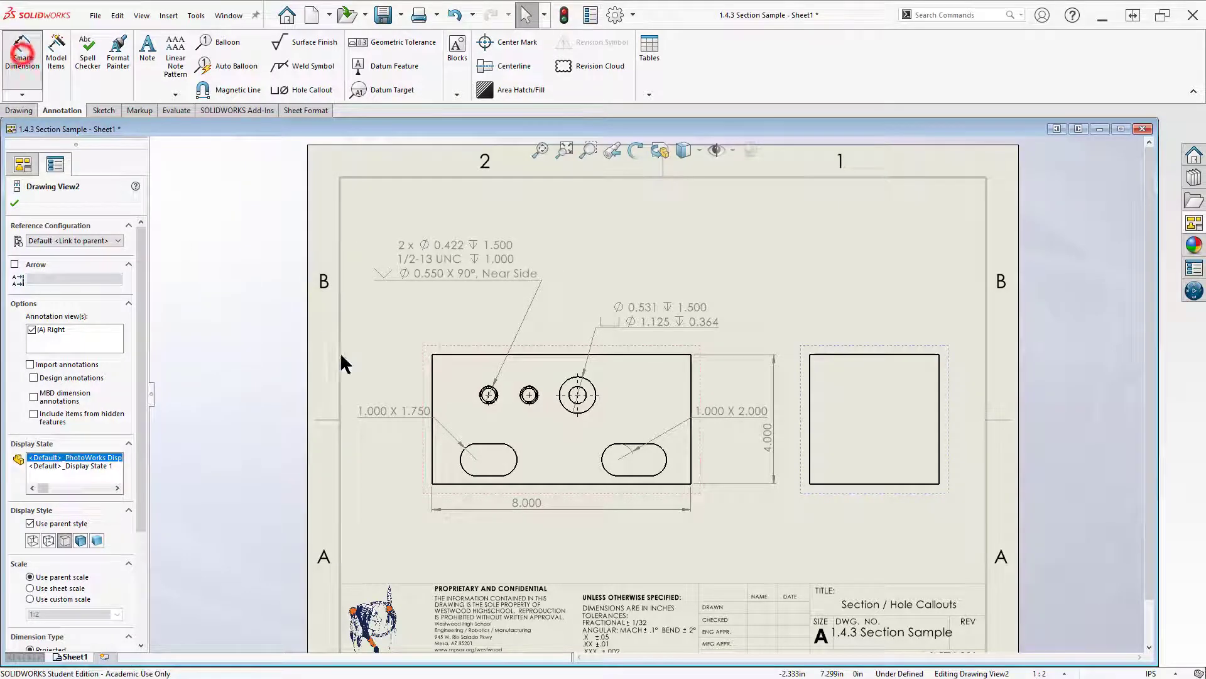
left_click(463, 468)
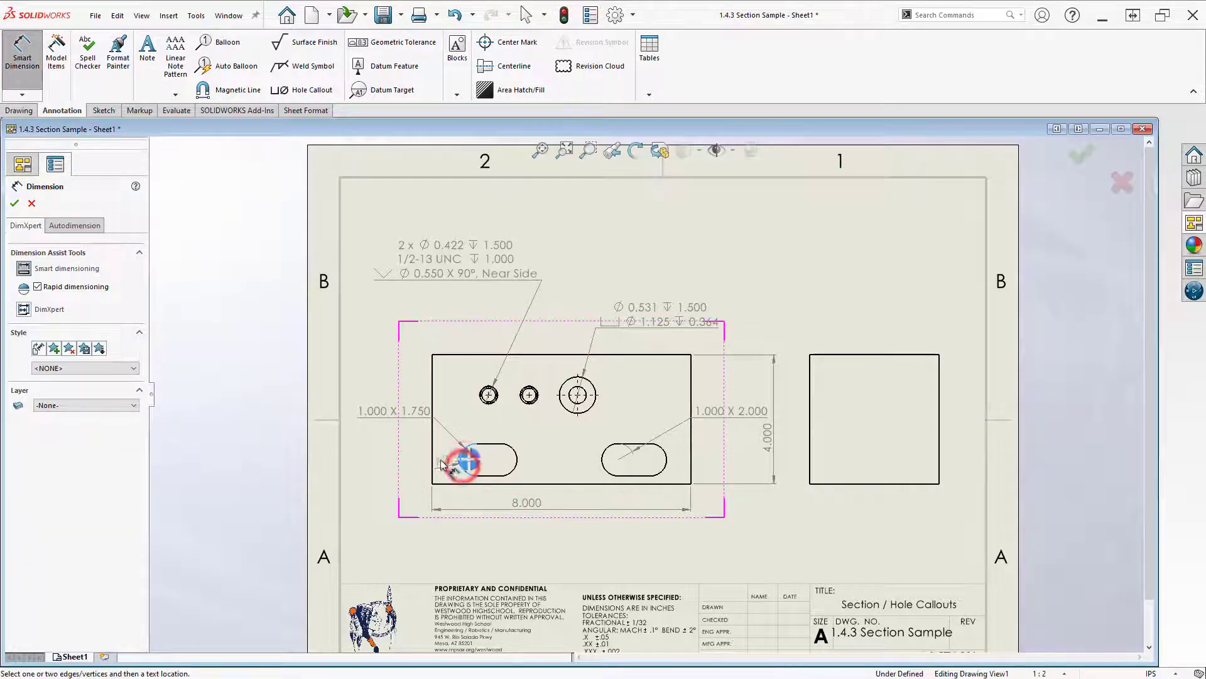
left_click(391, 448)
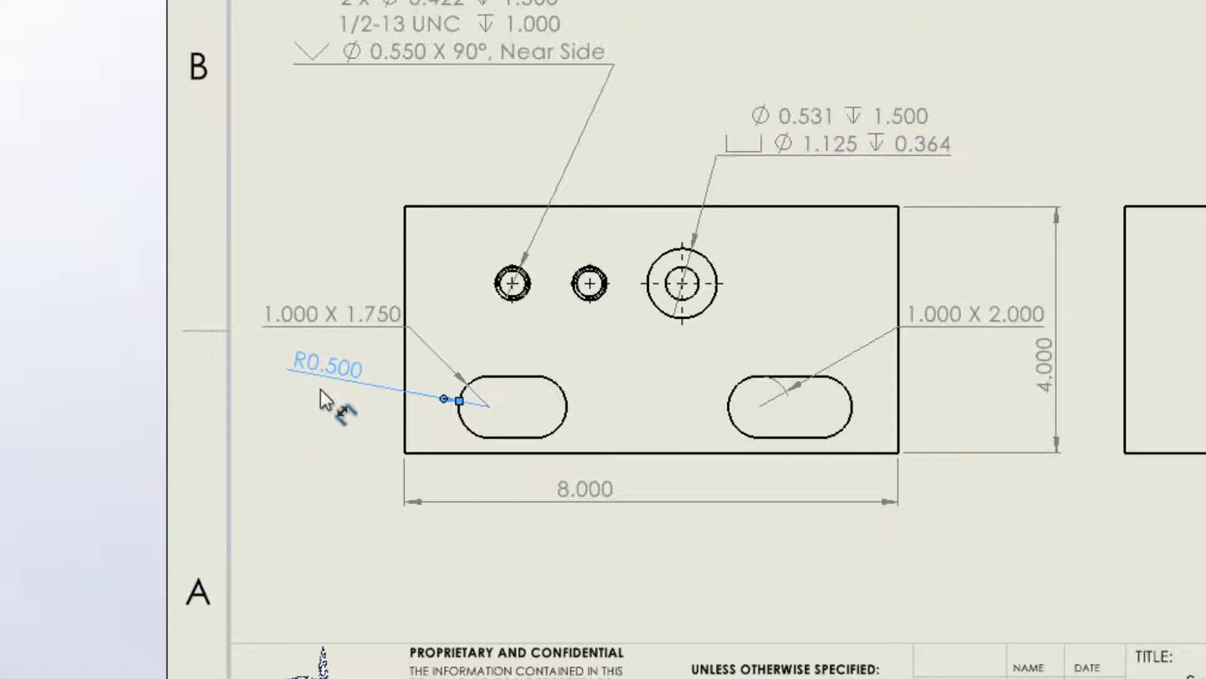
left_click(292, 316, "ctrl")
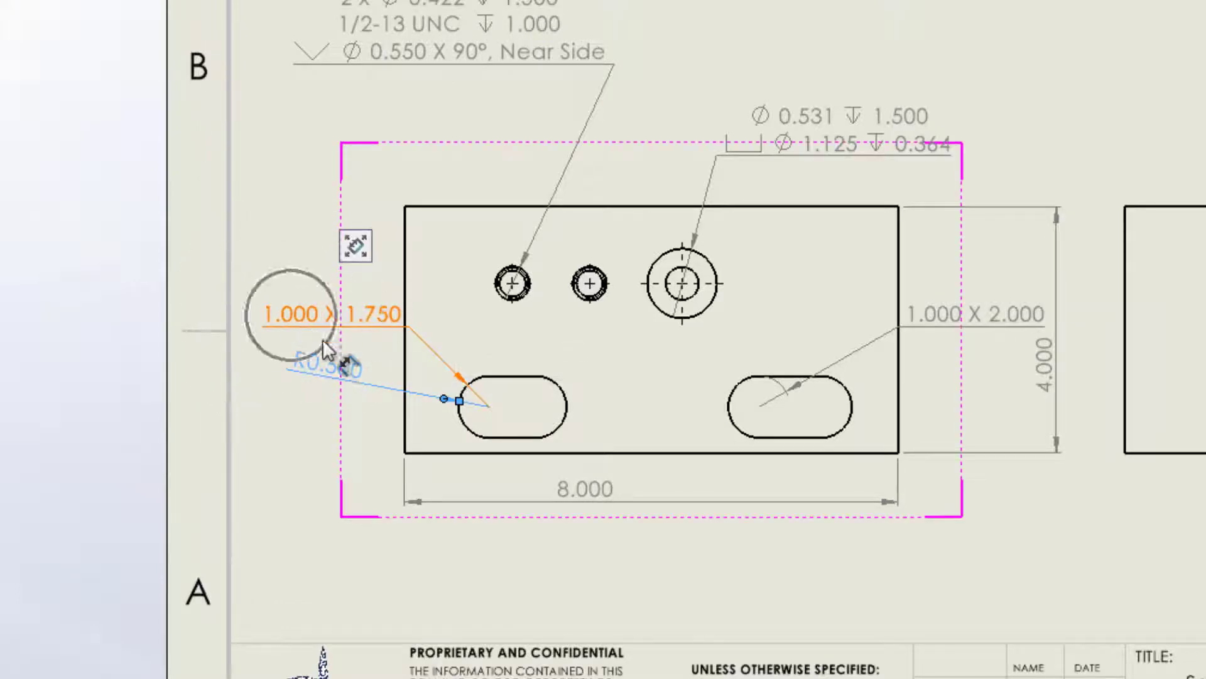
left_click(850, 400)
left_click(949, 368)
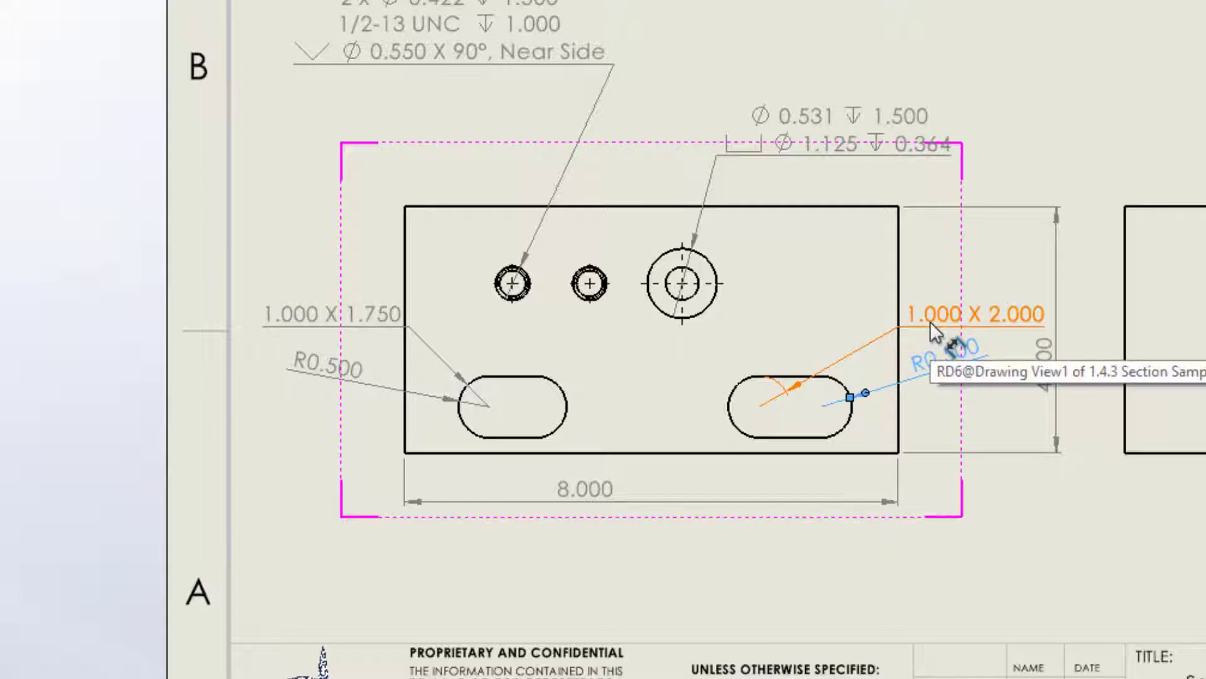
left_click_drag(930, 322, 861, 189)
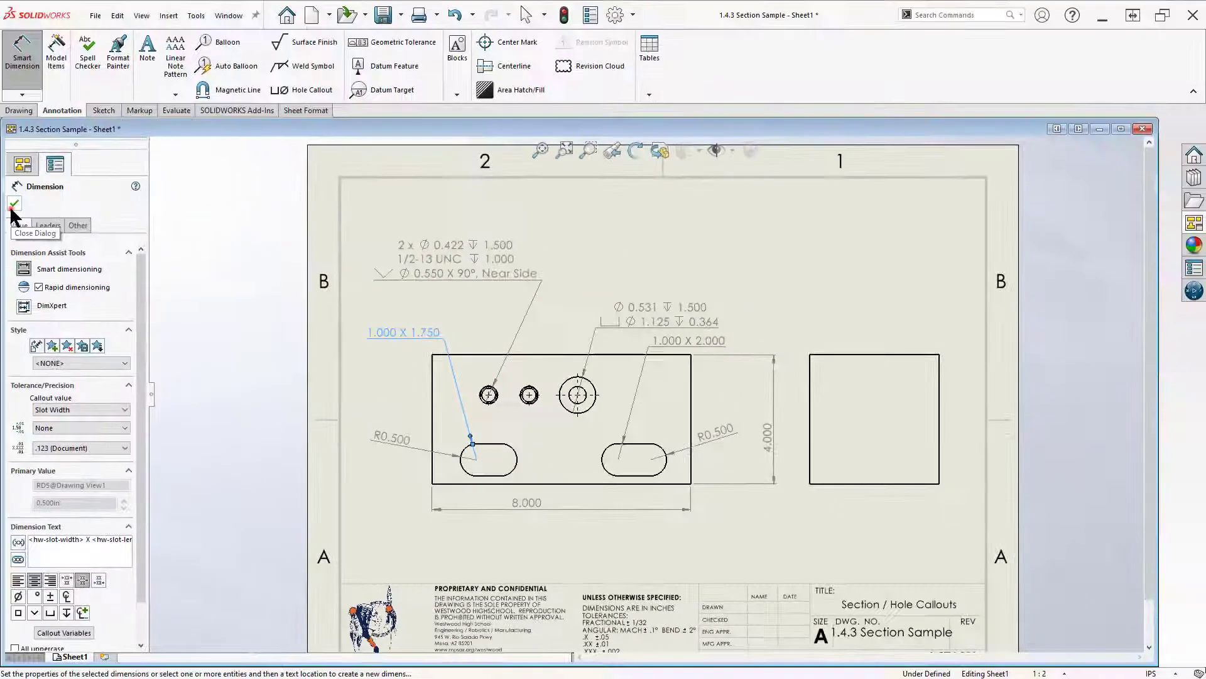
left_click(12, 209)
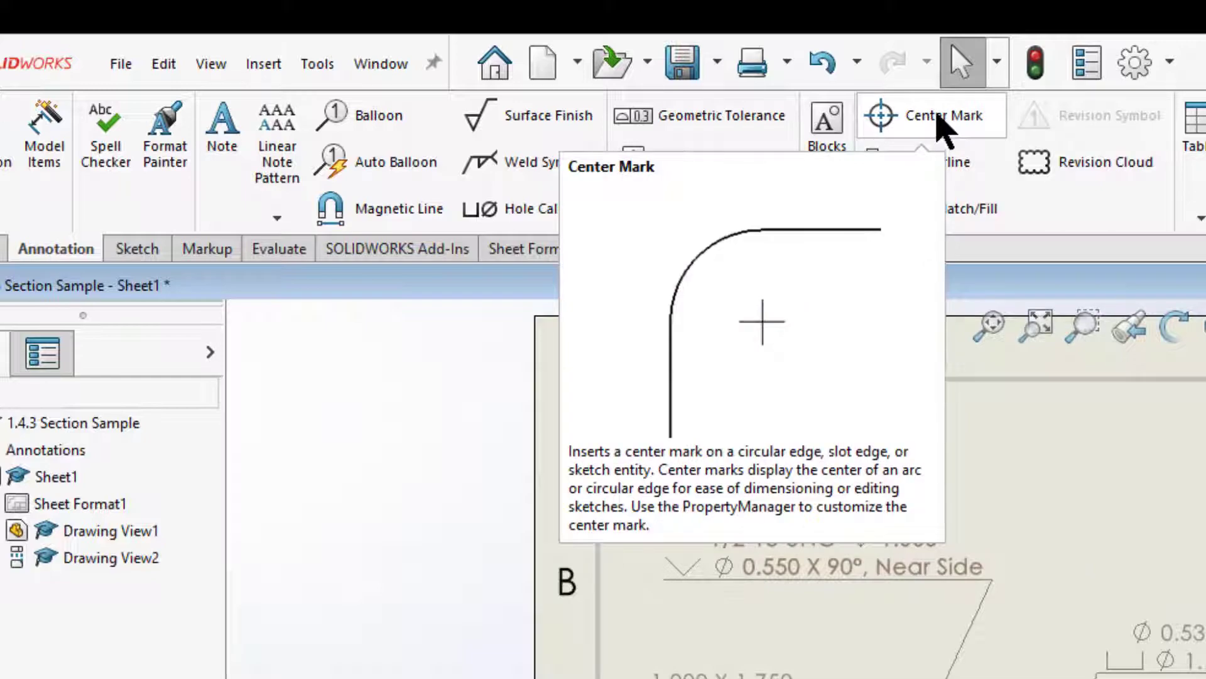
Add Slot Ends center marks to every slot in the front view
left_click(938, 116)
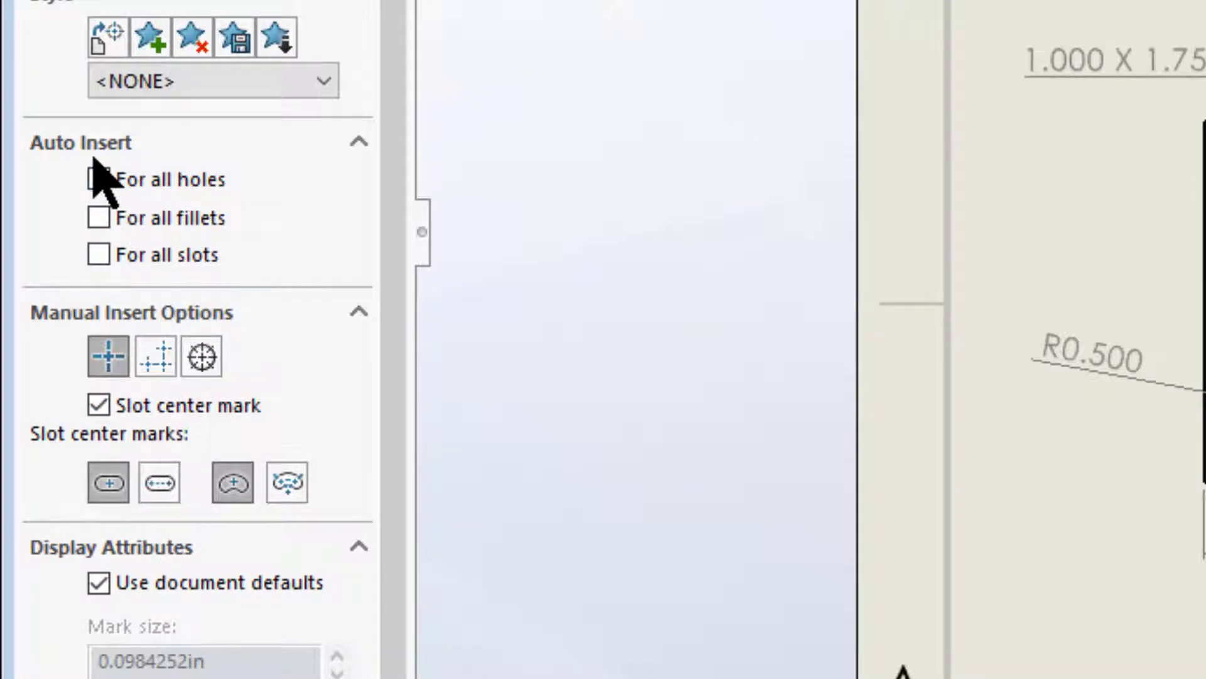
left_click(99, 255)
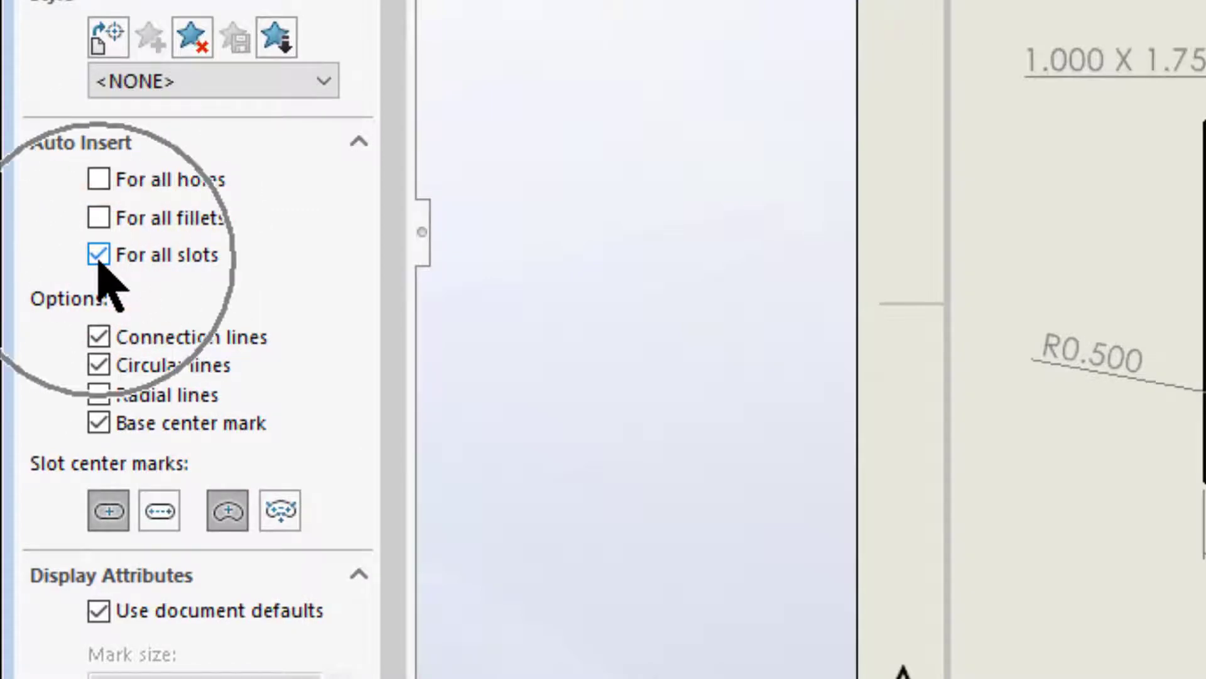
left_click(110, 517)
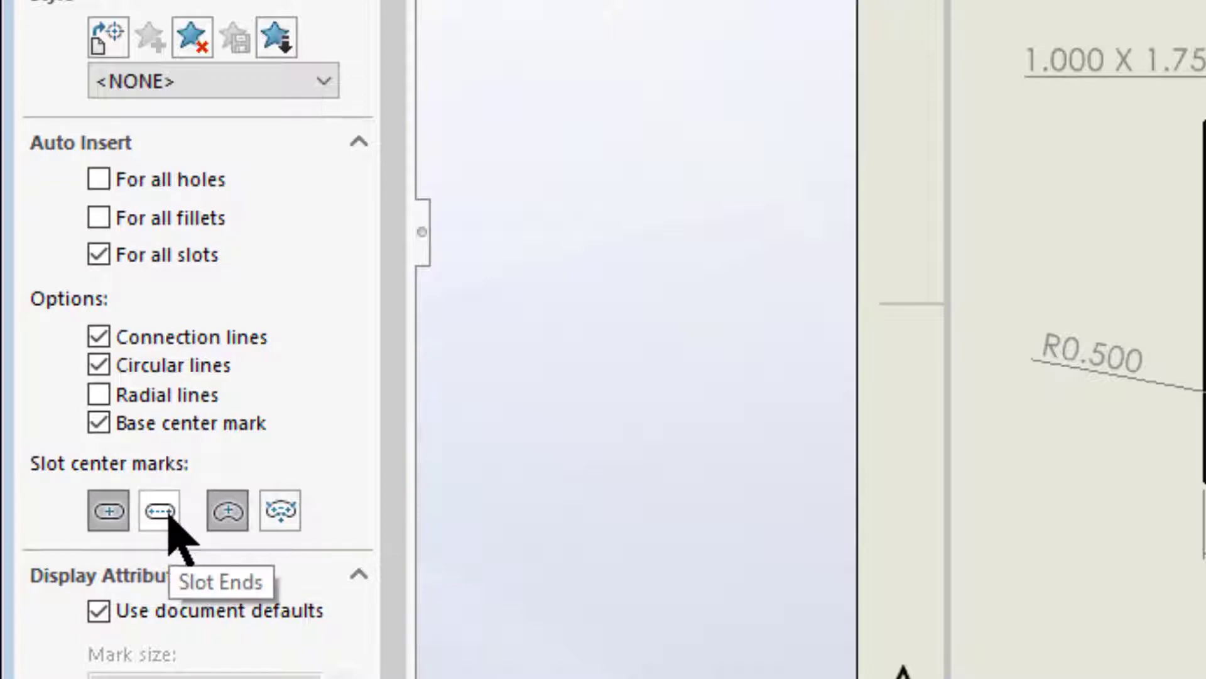
left_click(167, 514)
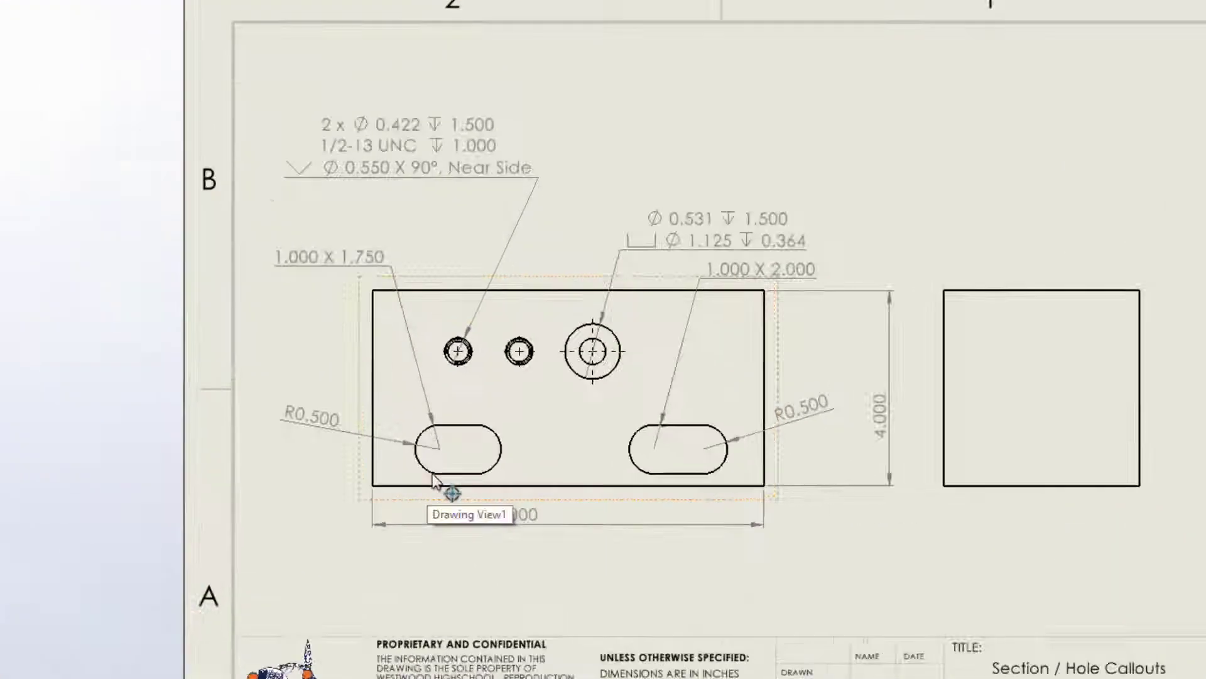
left_click(469, 477)
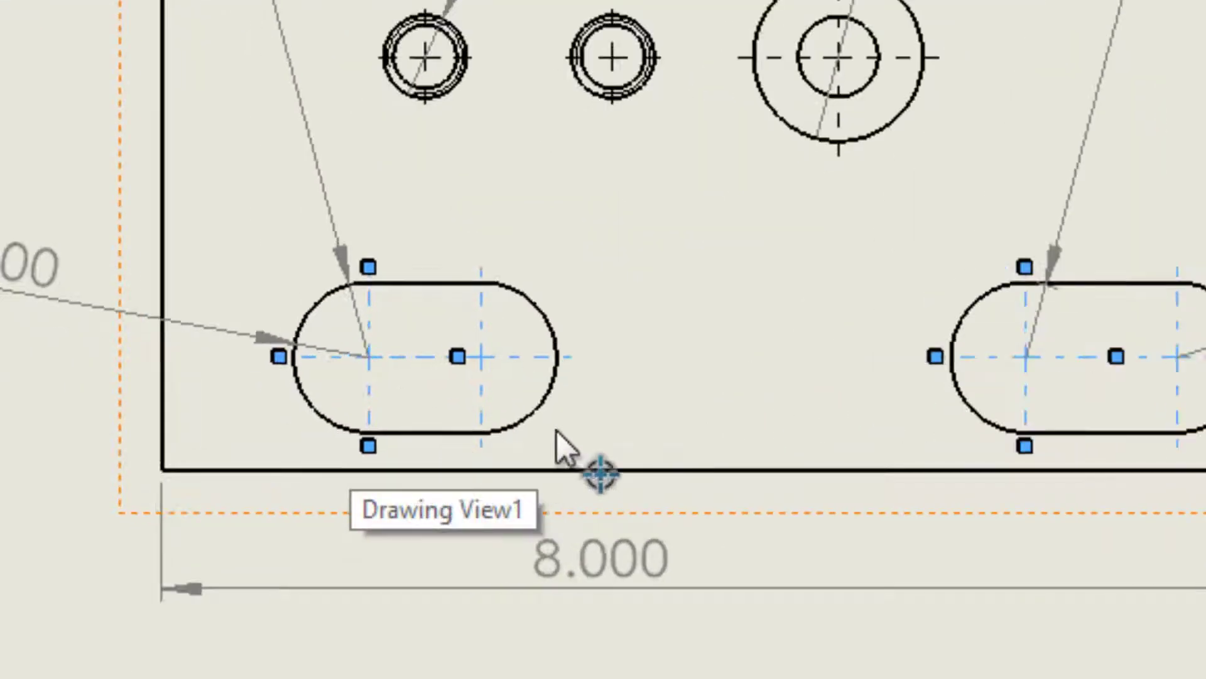
scroll(614, 418, "up", 3)
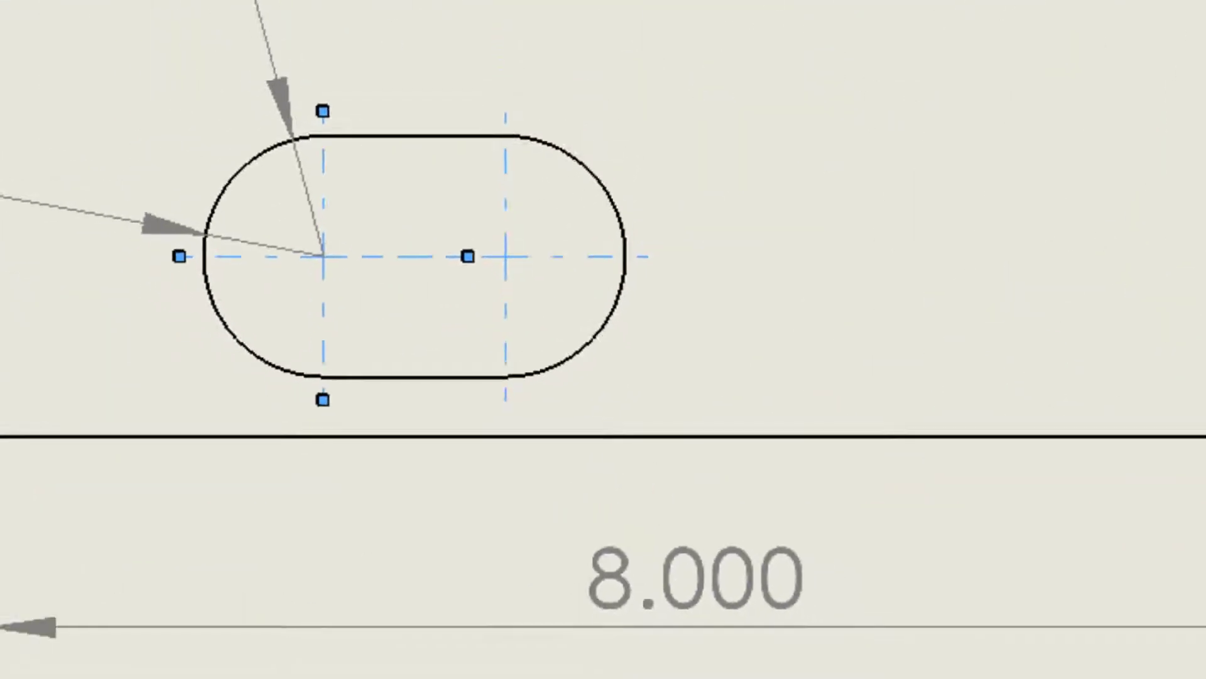
key("Escape")
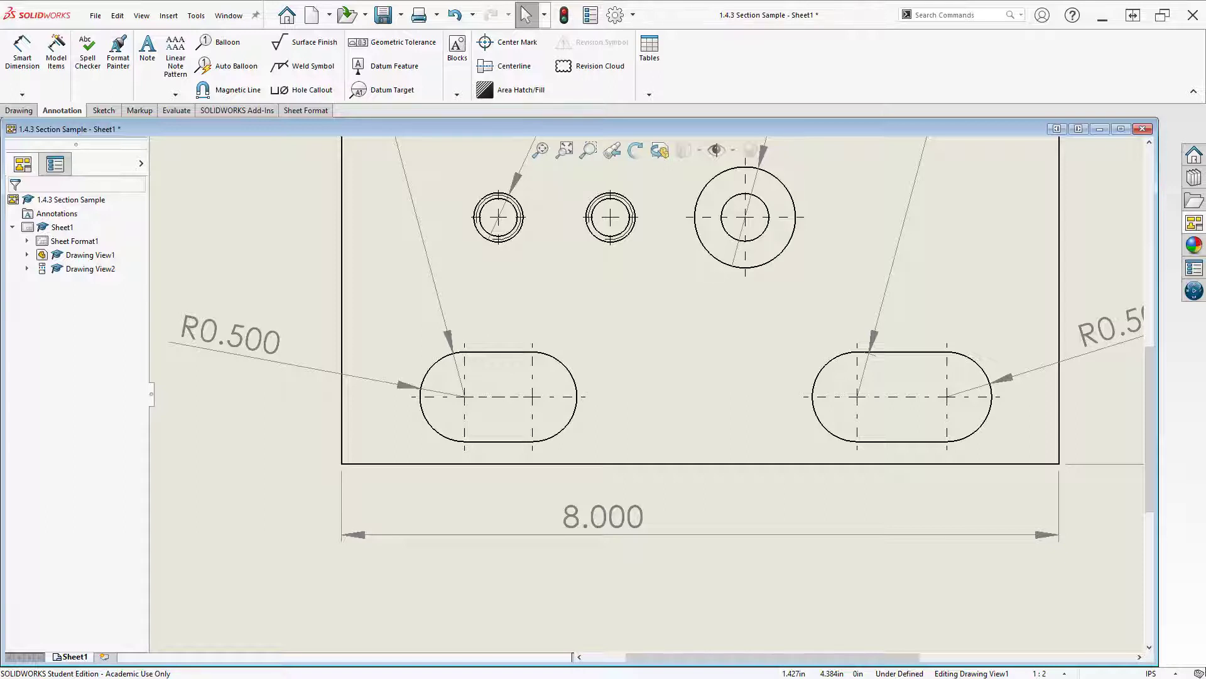
Move the 8.000 dimension lower and dimension the left slot centre 1.375 from the left edge
scroll(719, 493, "up", 5)
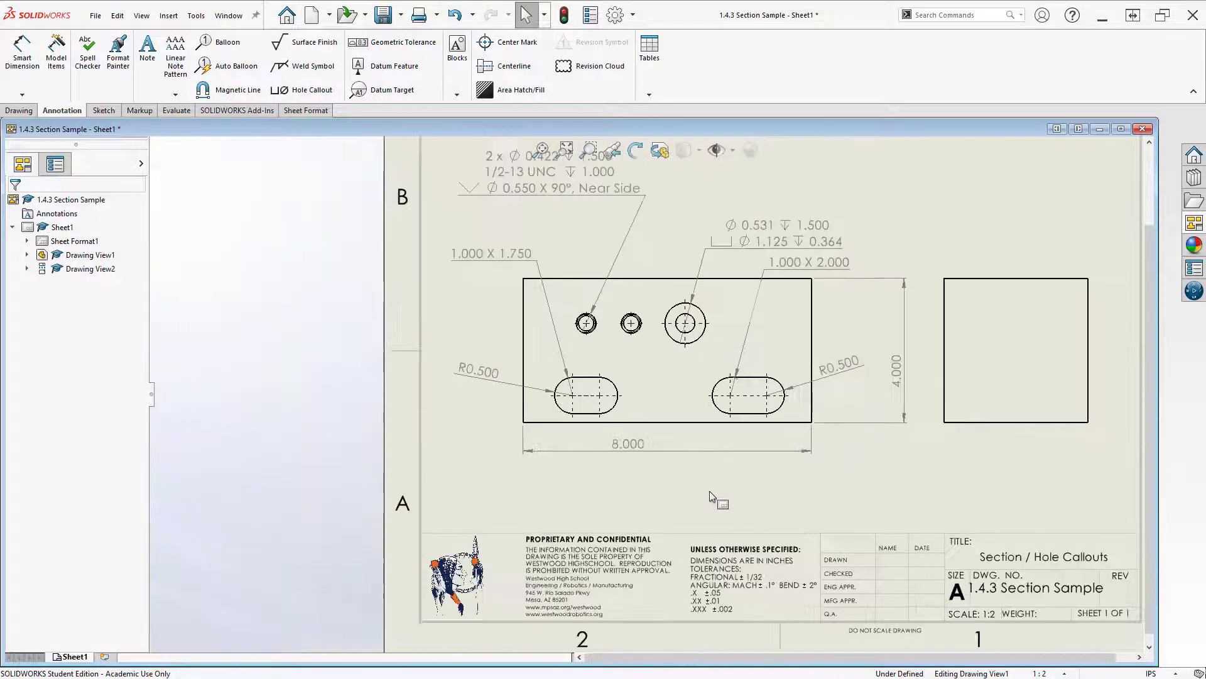
left_click_drag(627, 448, 640, 519)
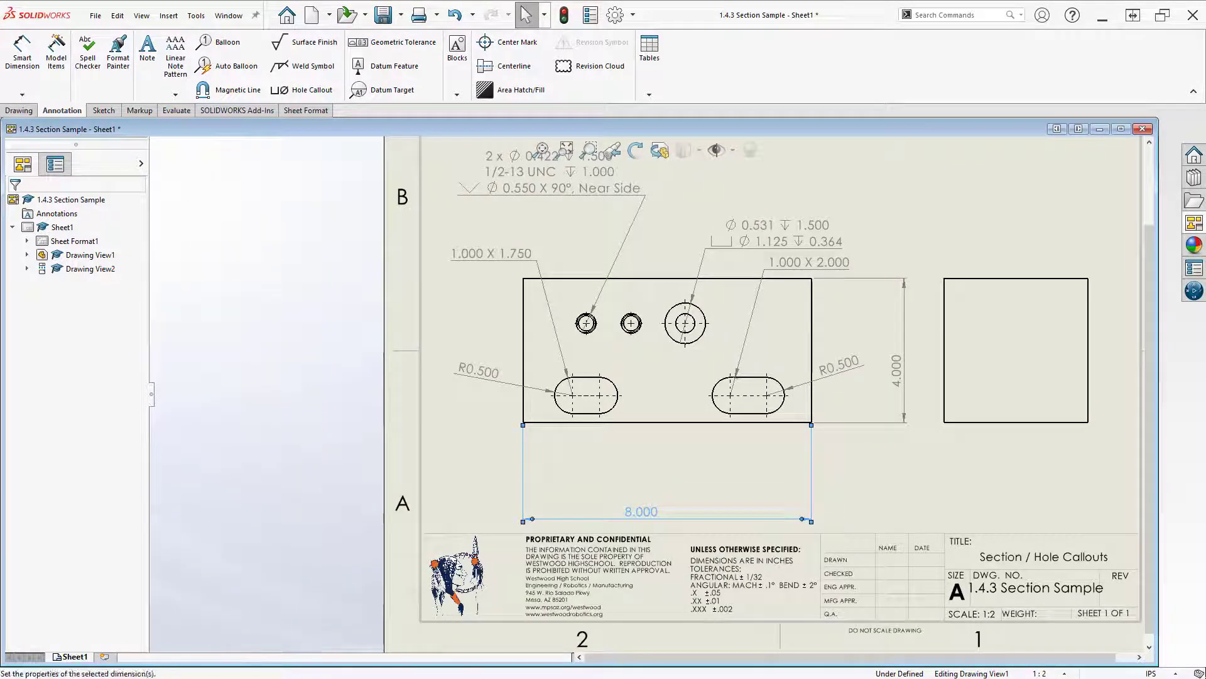
left_click(22, 63)
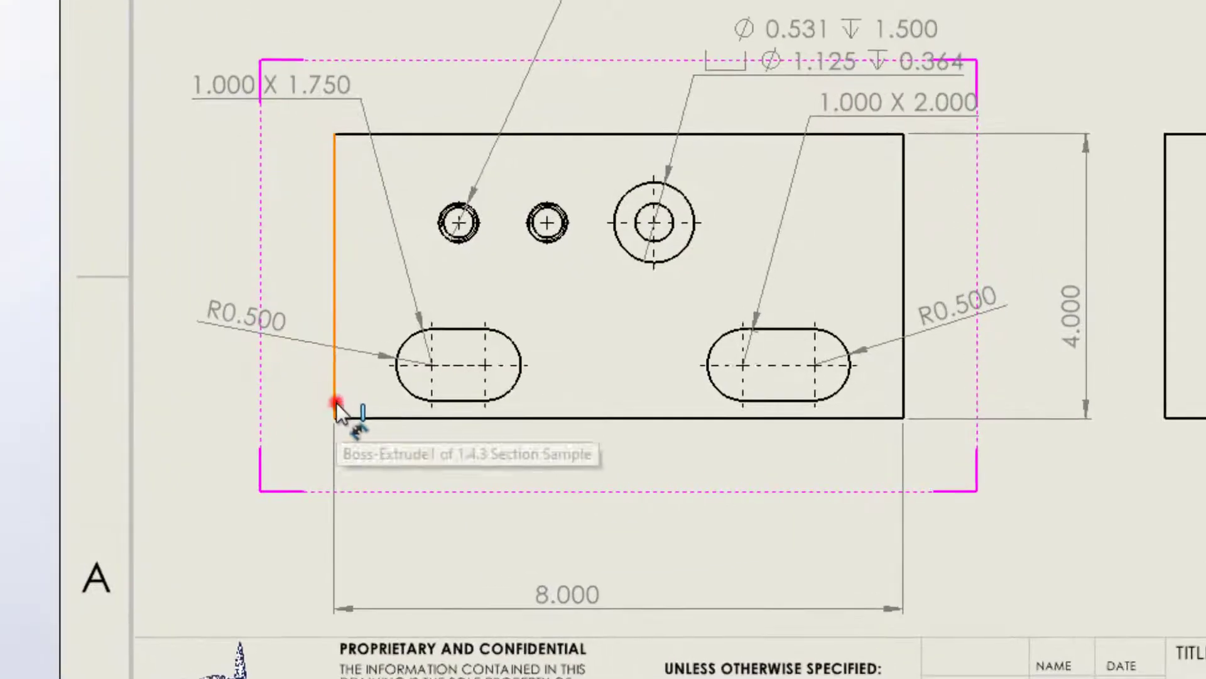
left_click(522, 414)
scroll(450, 410, "down", 8)
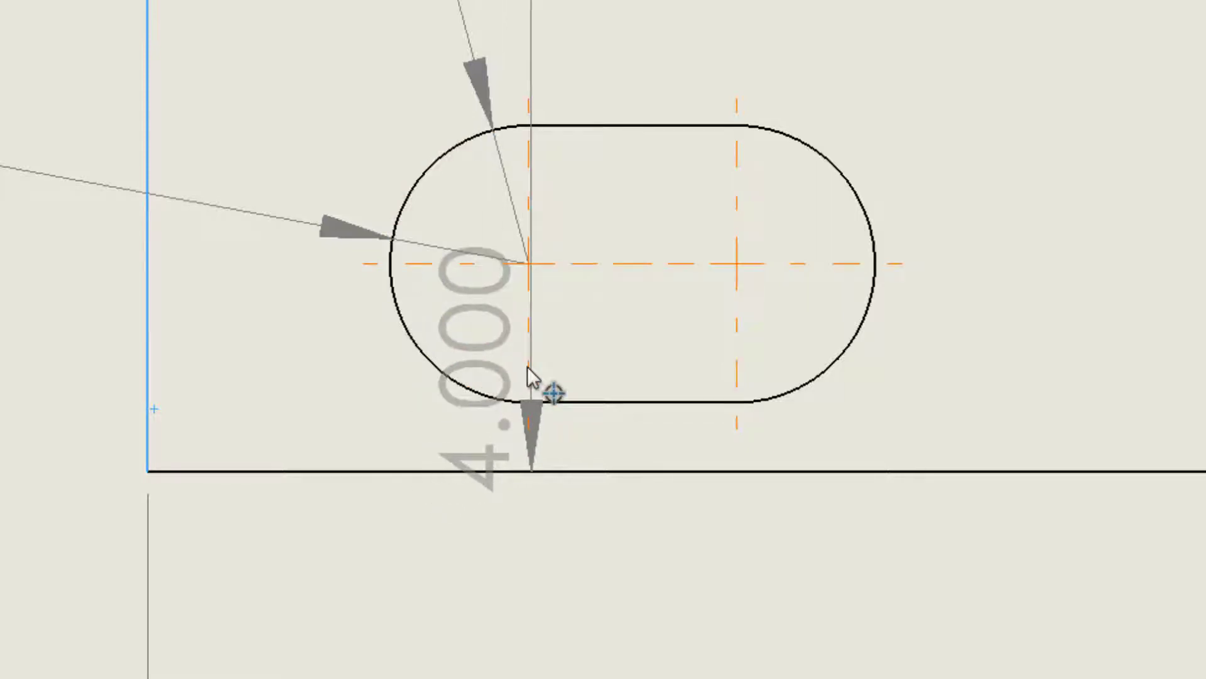
left_click(527, 367)
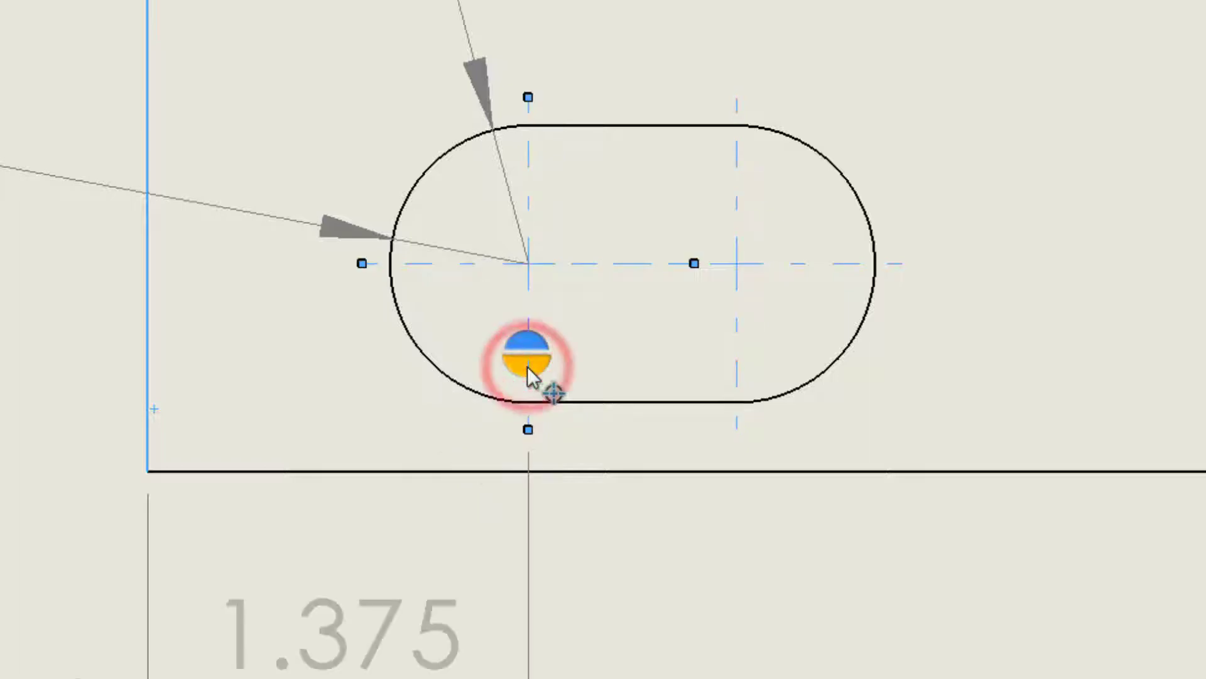
left_click(526, 367)
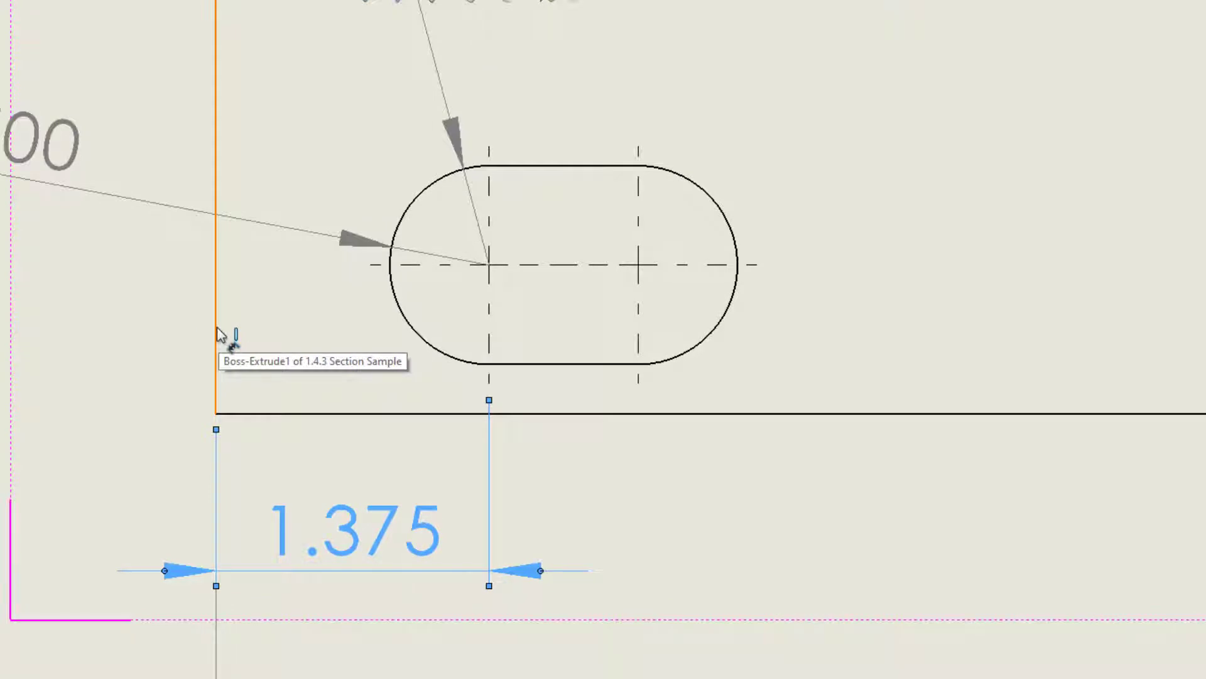
Cancel the unwanted 90° angle dimension from a second edge-to-centreline pick and fit the sheet
left_click(217, 331)
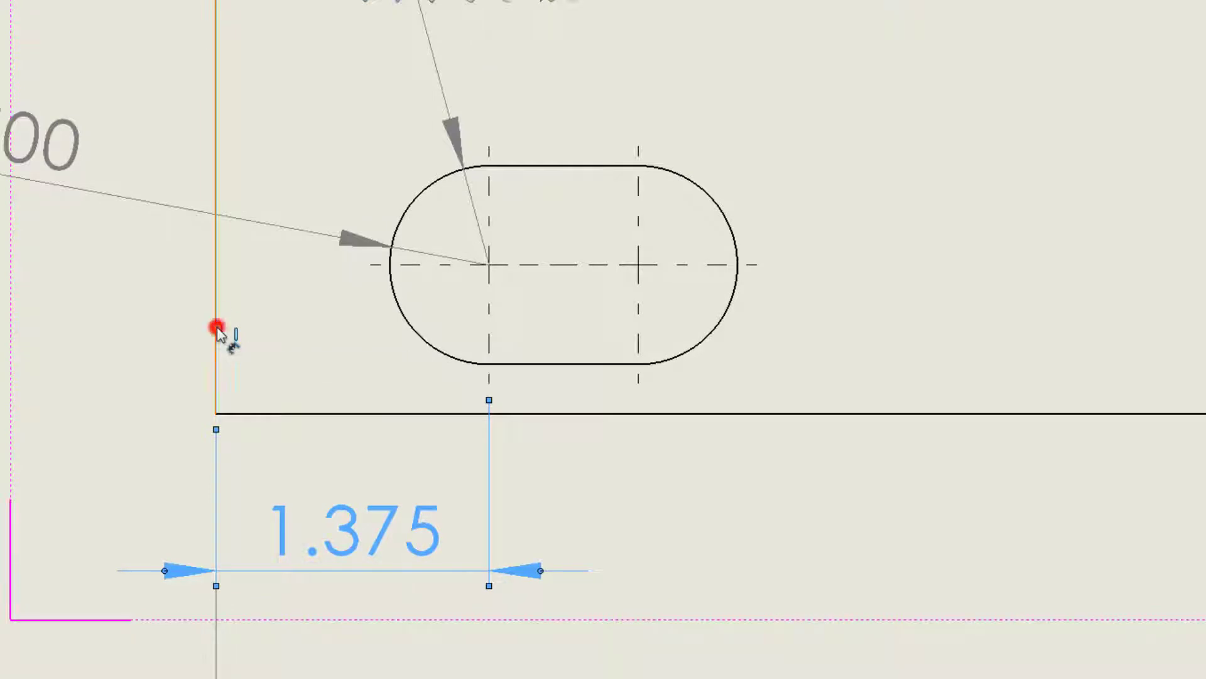
left_click(416, 268)
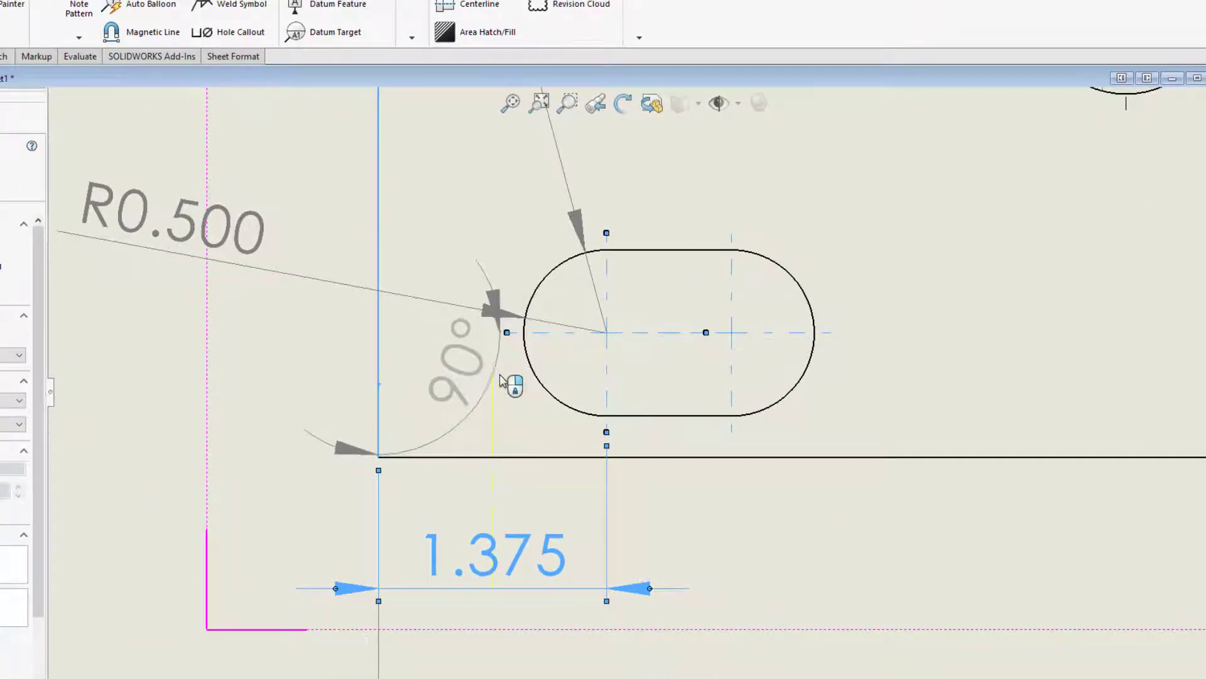
key("Escape")
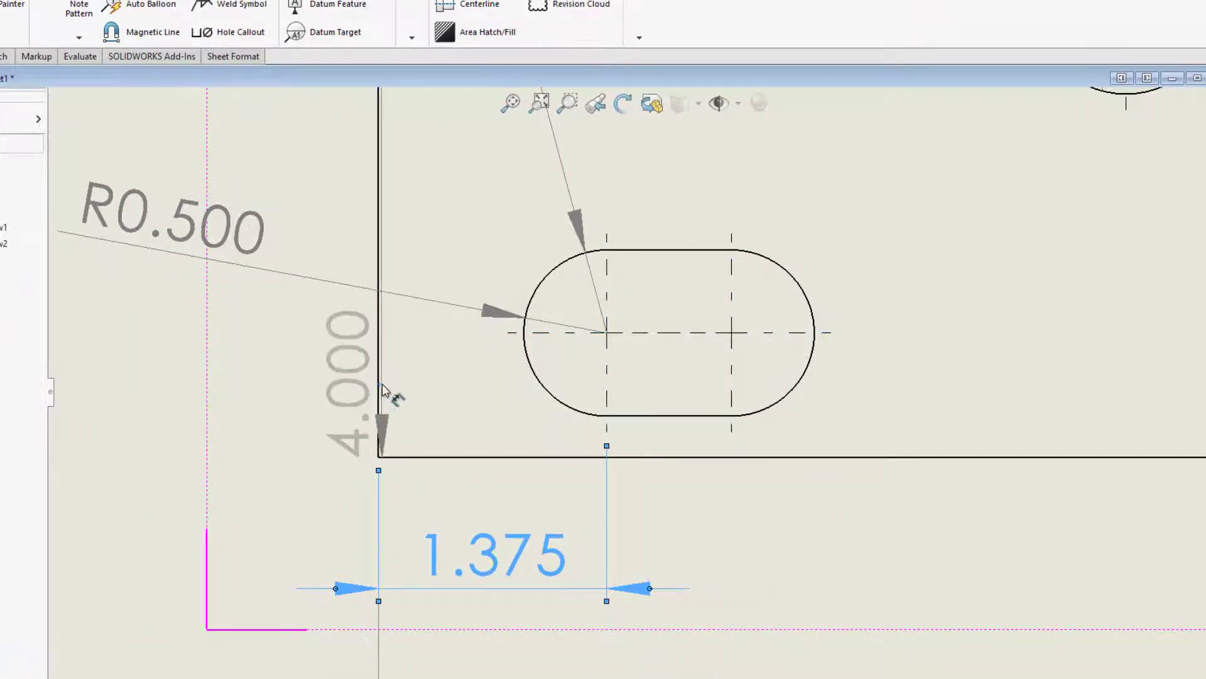
mouse_move(390, 398)
left_mouse_down()
mouse_move(514, 336)
mouse_move(546, 341)
mouse_move(553, 408)
mouse_move(390, 409)
mouse_move(697, 405)
mouse_move(734, 402)
mouse_move(733, 386)
left_mouse_up()
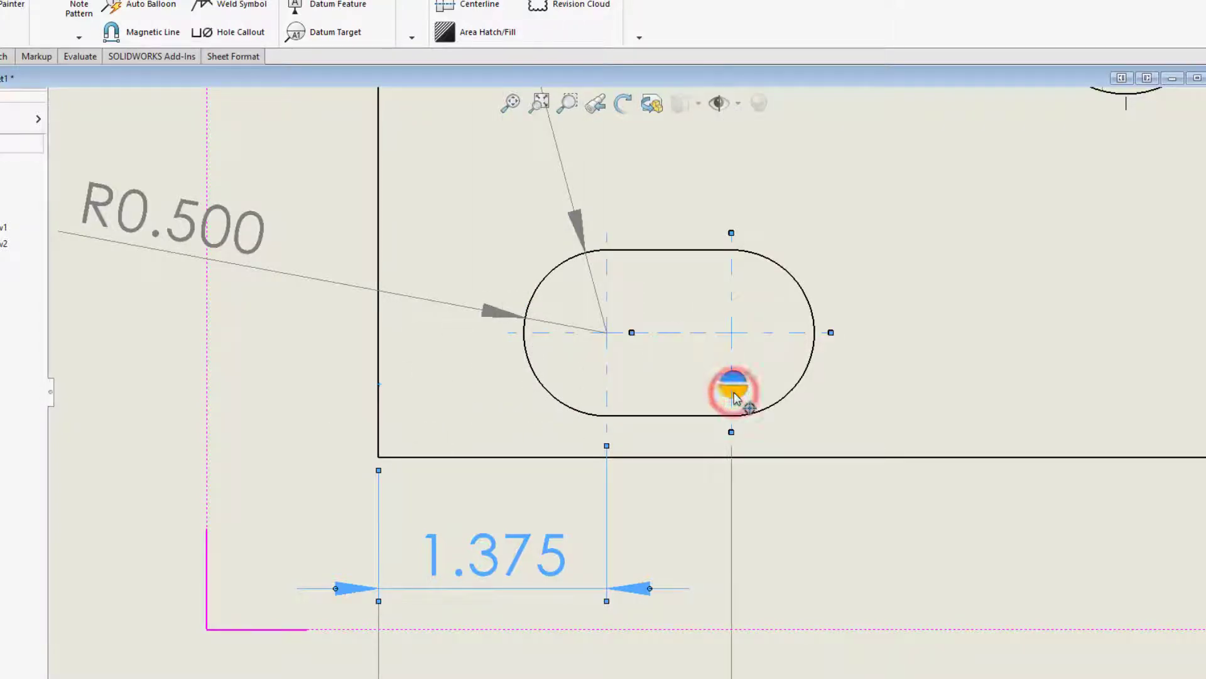
key("f")
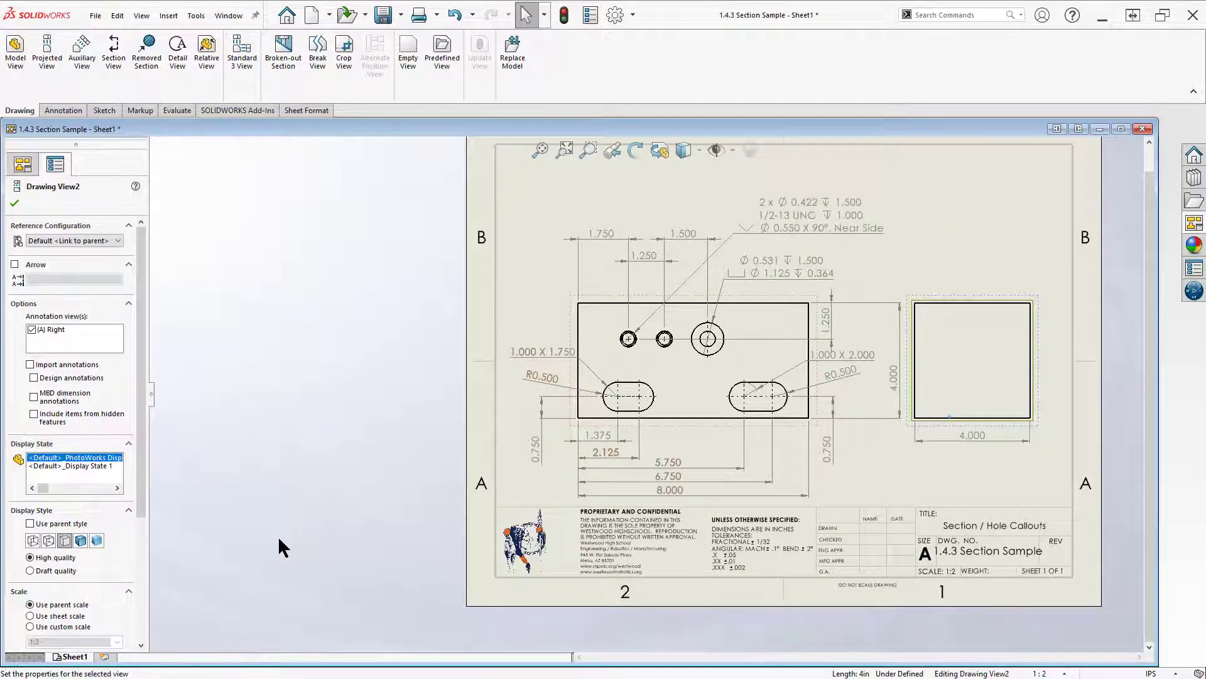
Stack the 5.750, 6.750 and 8.000 dimensions evenly just below the block
key("super+plus")
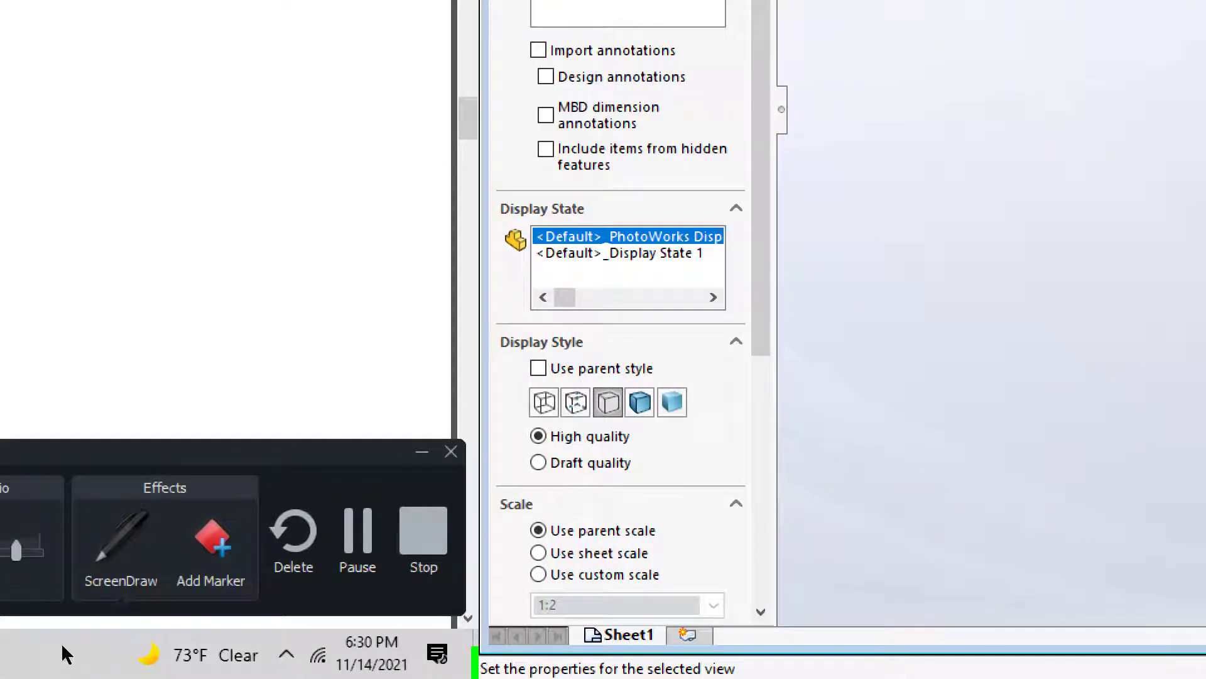
key("super+minus")
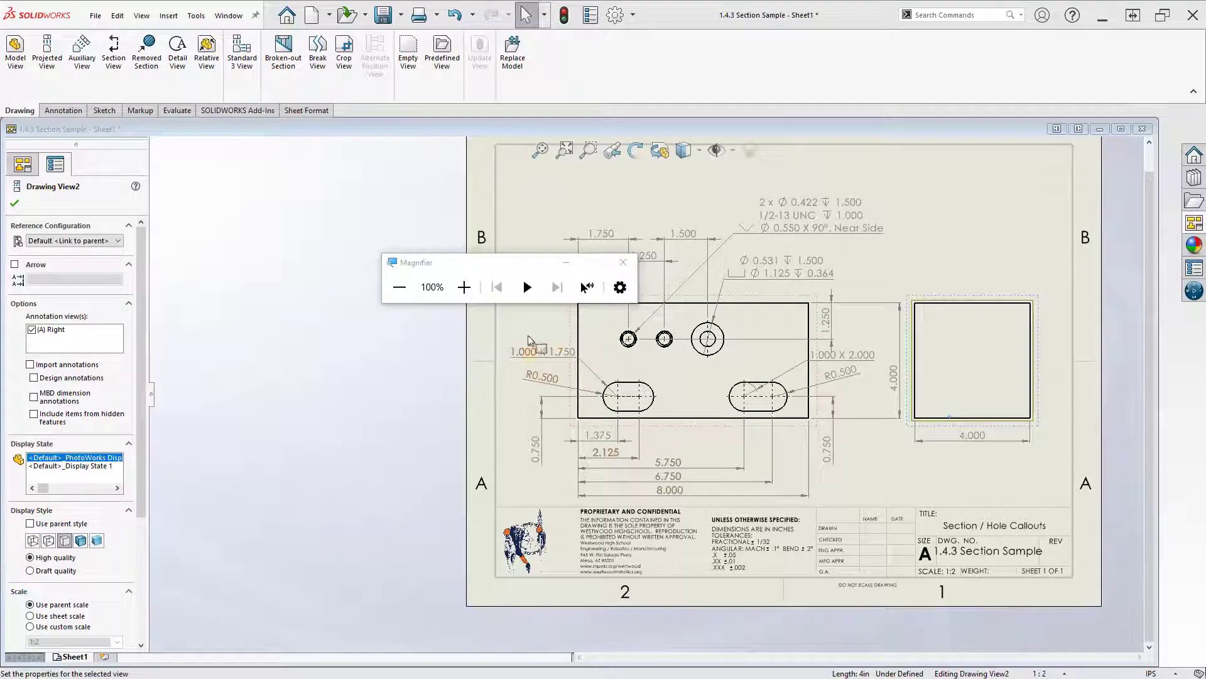
left_click(623, 262)
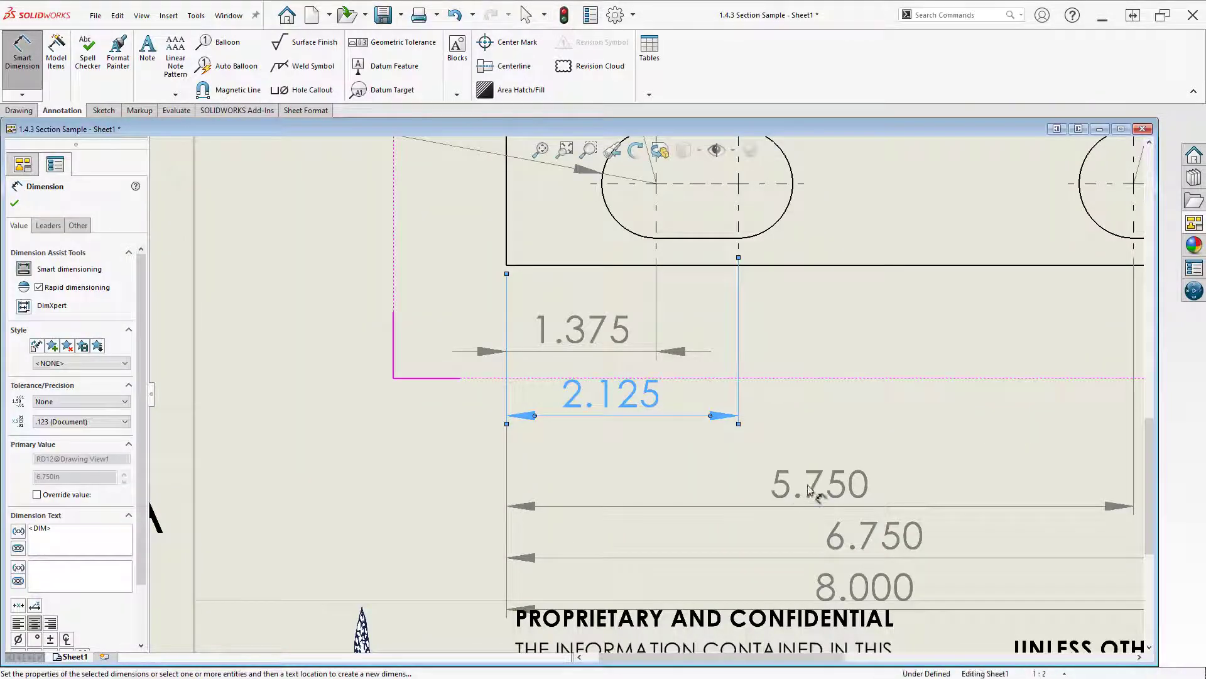
mouse_move(811, 487)
left_mouse_down()
mouse_move(828, 429)
mouse_move(837, 442)
left_mouse_up()
left_click_drag(872, 525, 887, 484)
left_click_drag(877, 596, 862, 540)
scroll(948, 515, "down", 1)
scroll(947, 516, "up", 3)
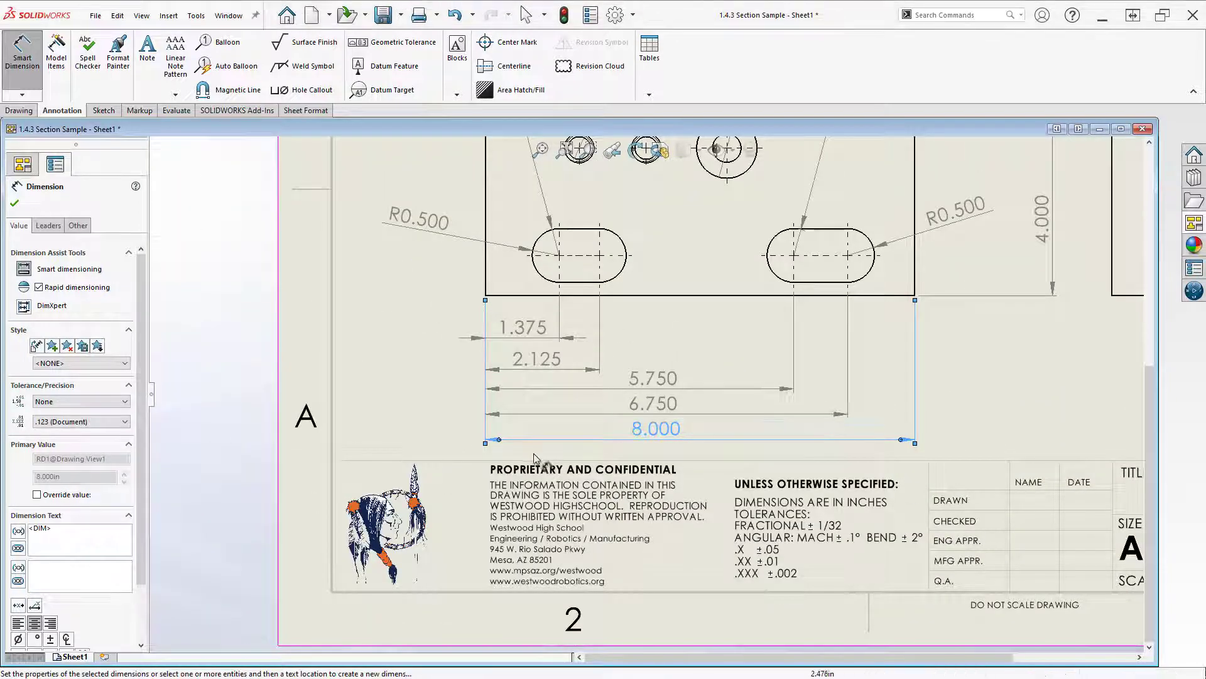
Add 0.750 bottom-edge-to-slot-centre dimensions, placed just outside the block's left and right edges
left_click(882, 296)
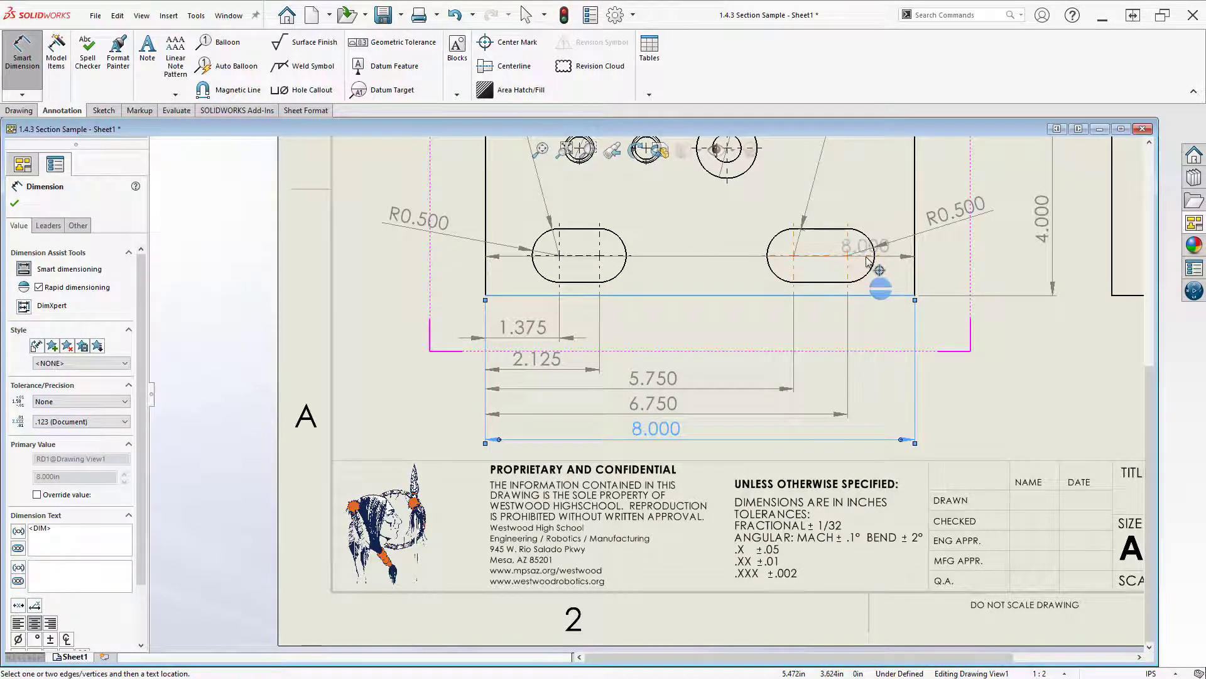
left_click(868, 261)
left_click(869, 264)
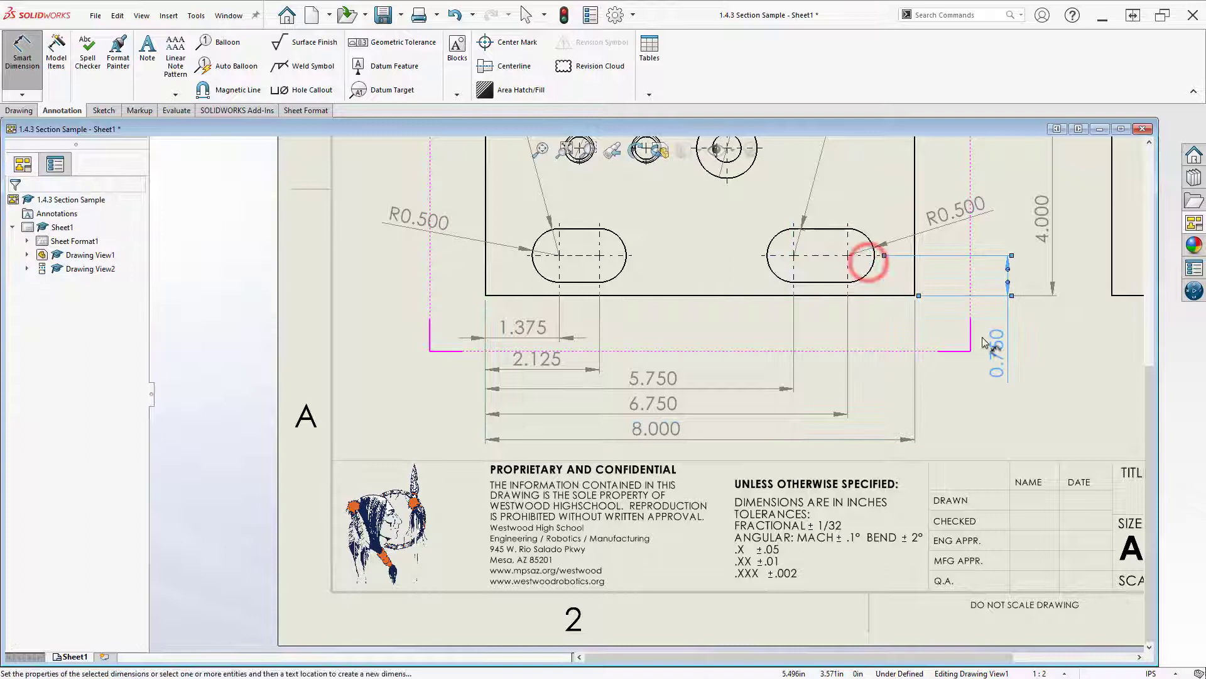
left_click(528, 300)
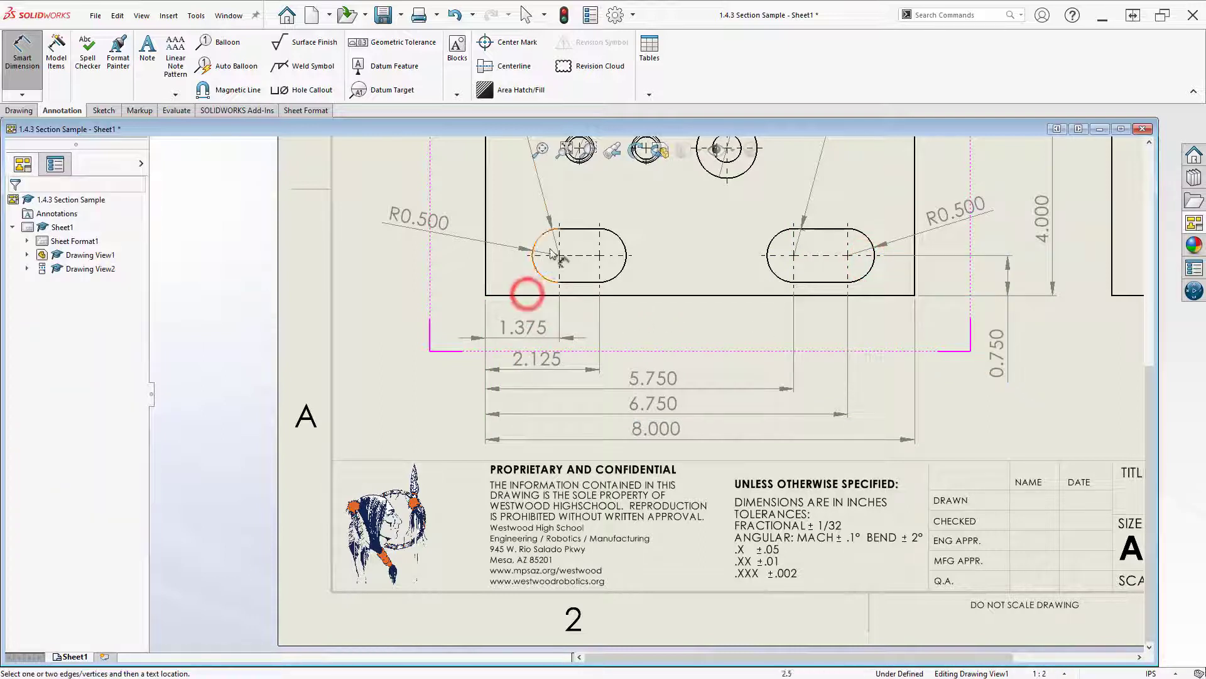
left_click(540, 294)
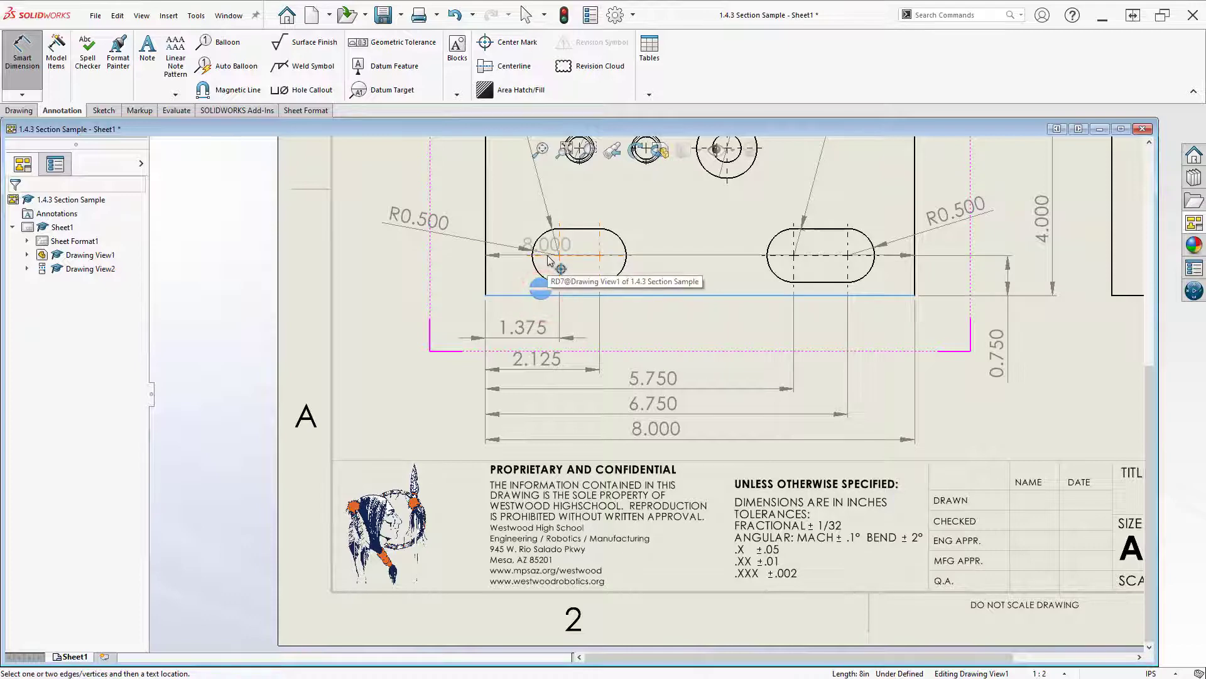
left_click(546, 257)
left_click(357, 346)
left_click_drag(356, 349, 408, 355)
left_click_drag(997, 363, 949, 360)
left_click(1000, 431)
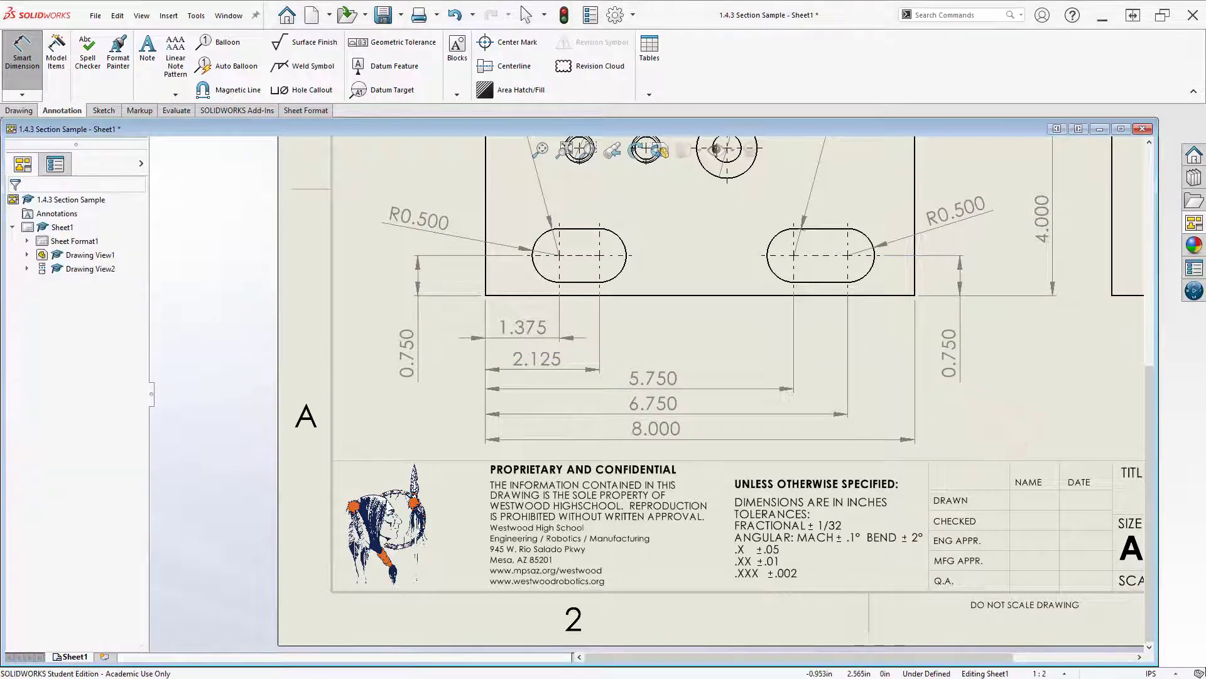
key("z")
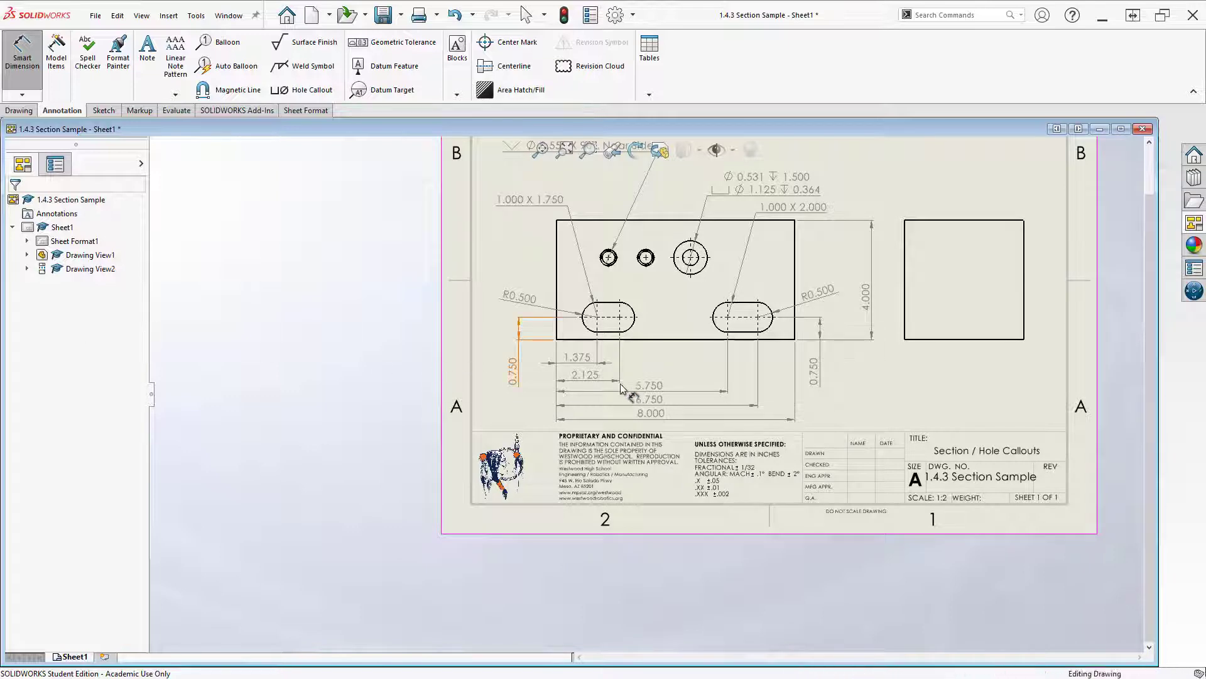
Move the 1.000 X 1.750 slot note down toward its slot
scroll(629, 386, "up", 4)
scroll(581, 371, "down", 3)
left_click_drag(583, 304, 577, 363)
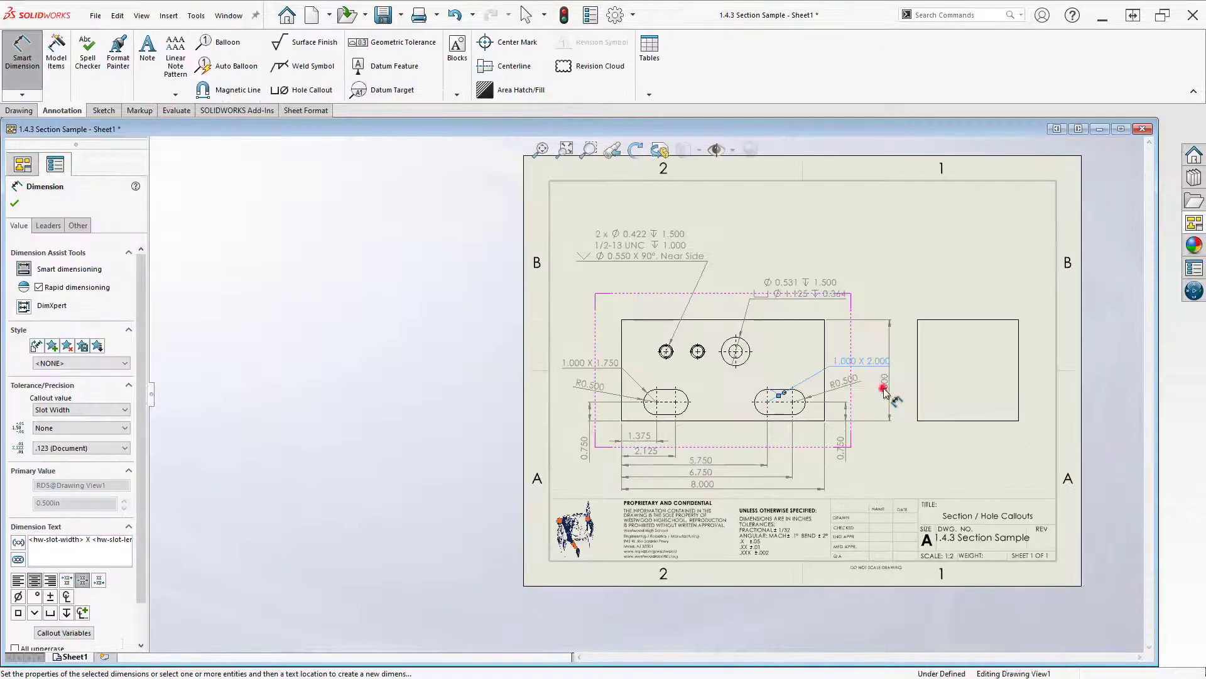
left_click(893, 384)
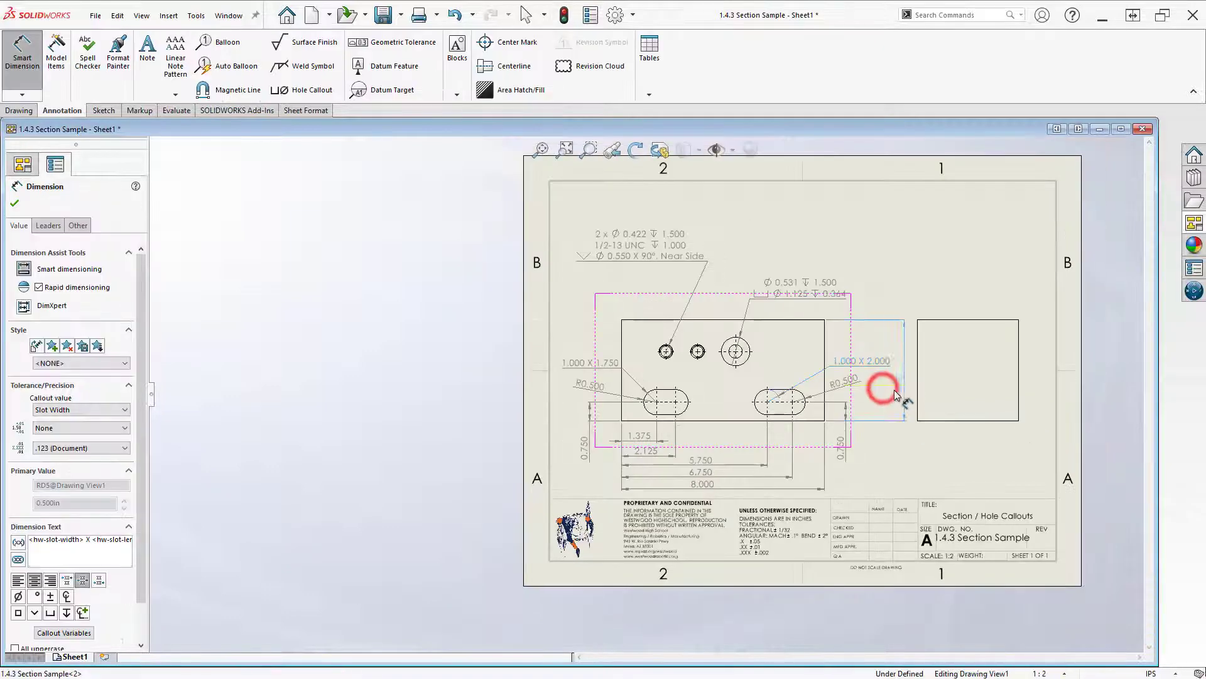
Dimension the 1.250 spacing between the first two small holes above the block
scroll(628, 354, "down", 2)
left_click(621, 367)
scroll(679, 370, "down", 5)
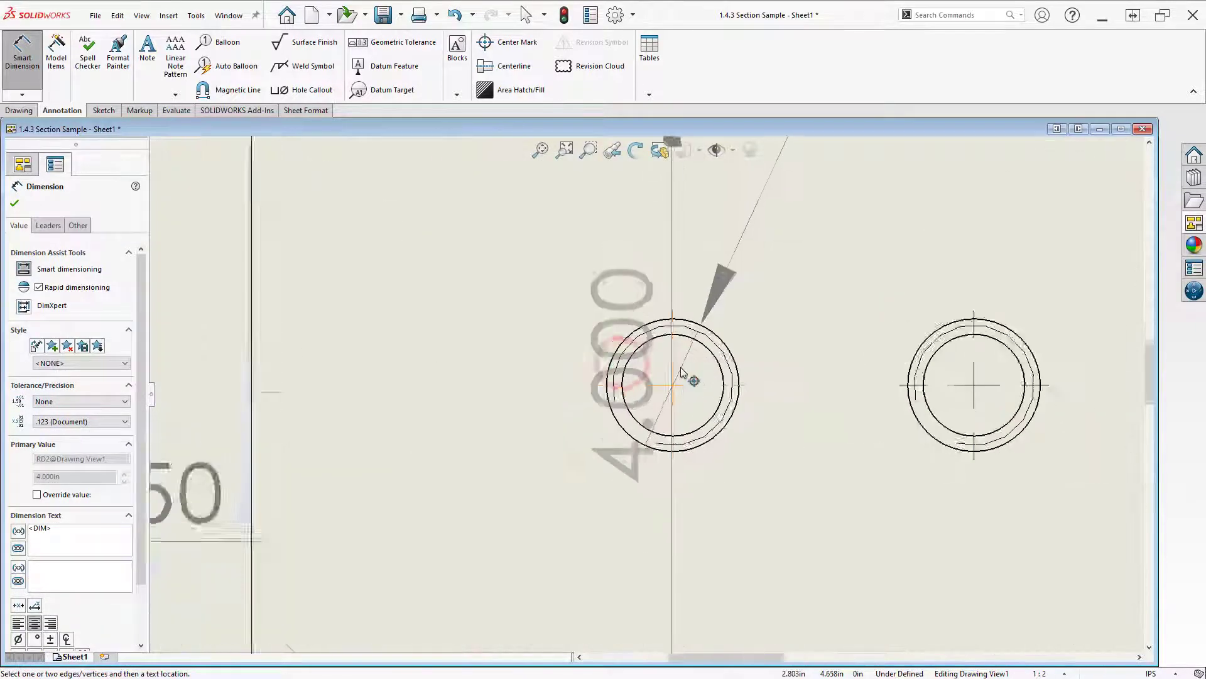
left_click(670, 332)
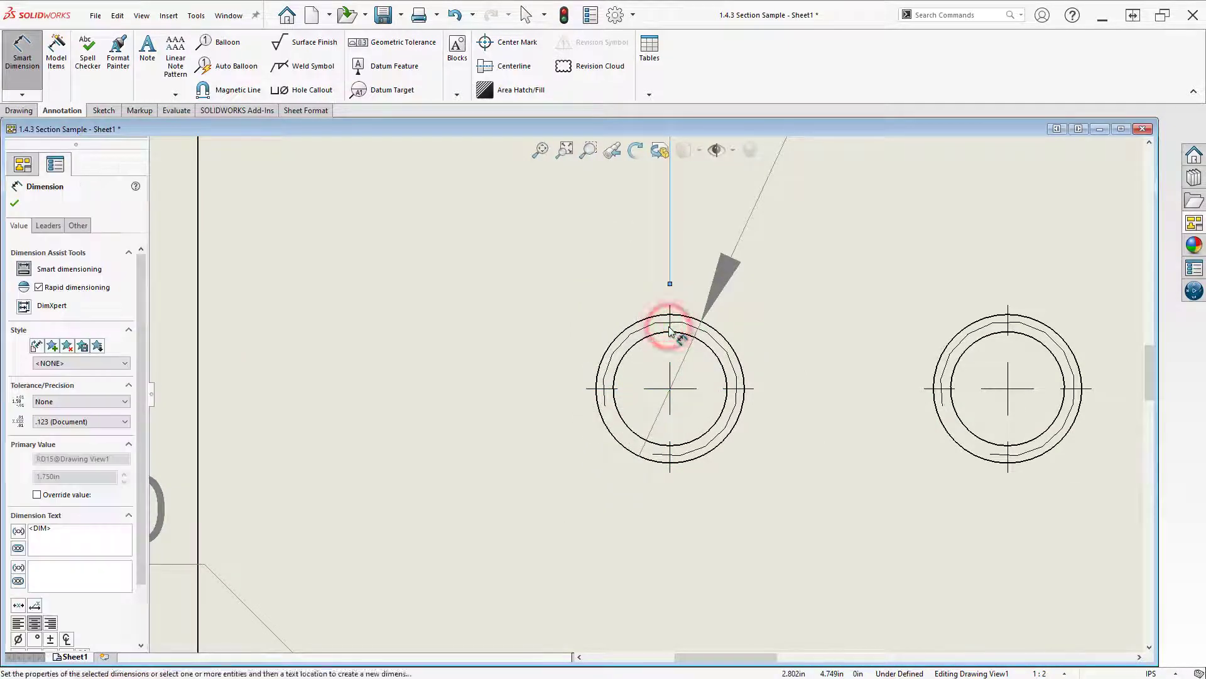
scroll(671, 343, "up", 5)
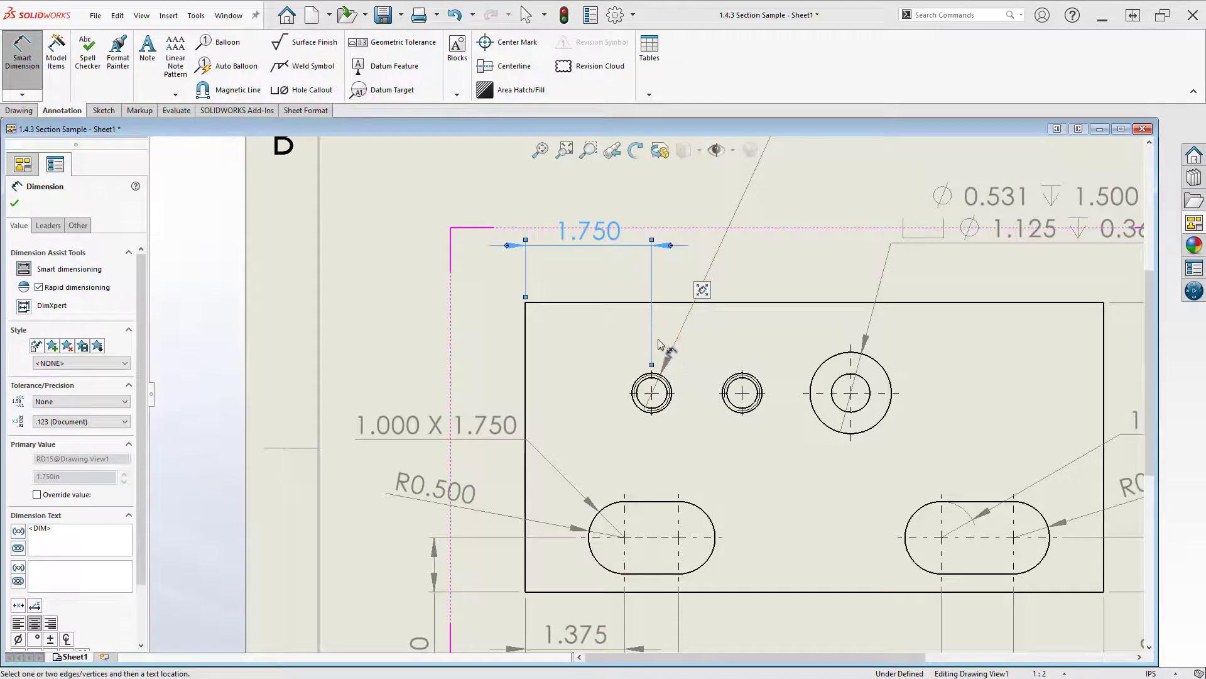
scroll(690, 342, "down", 4)
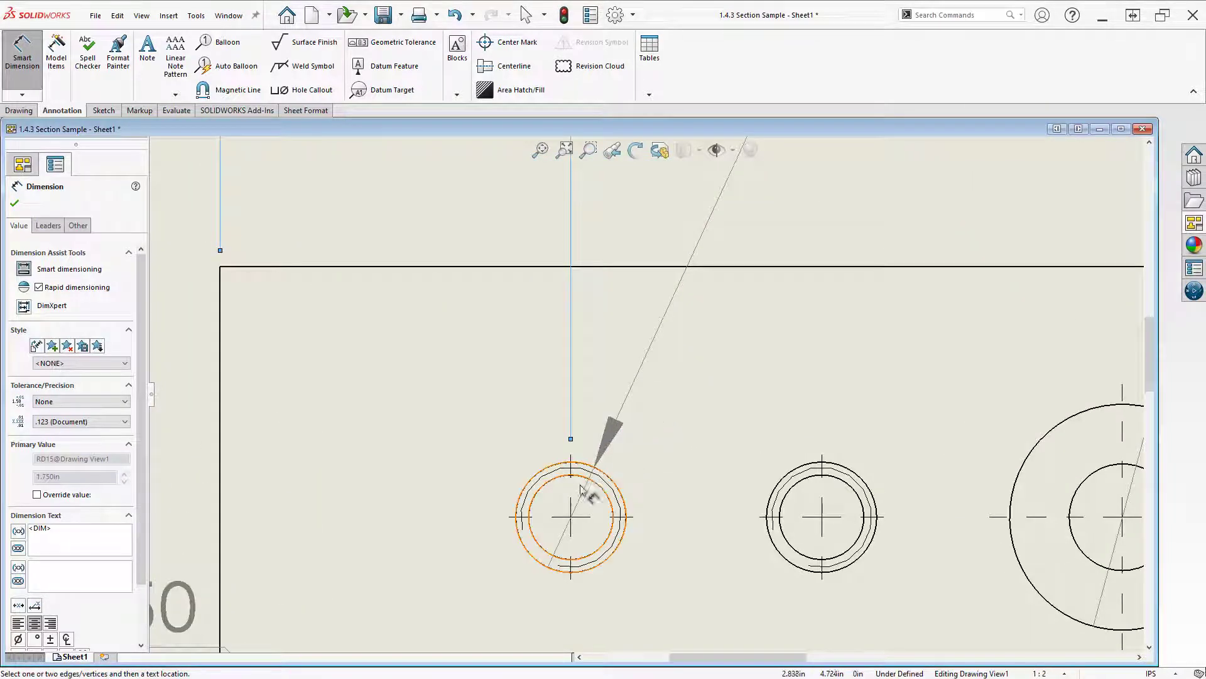
left_click(570, 469)
left_click(822, 468)
left_click(820, 462)
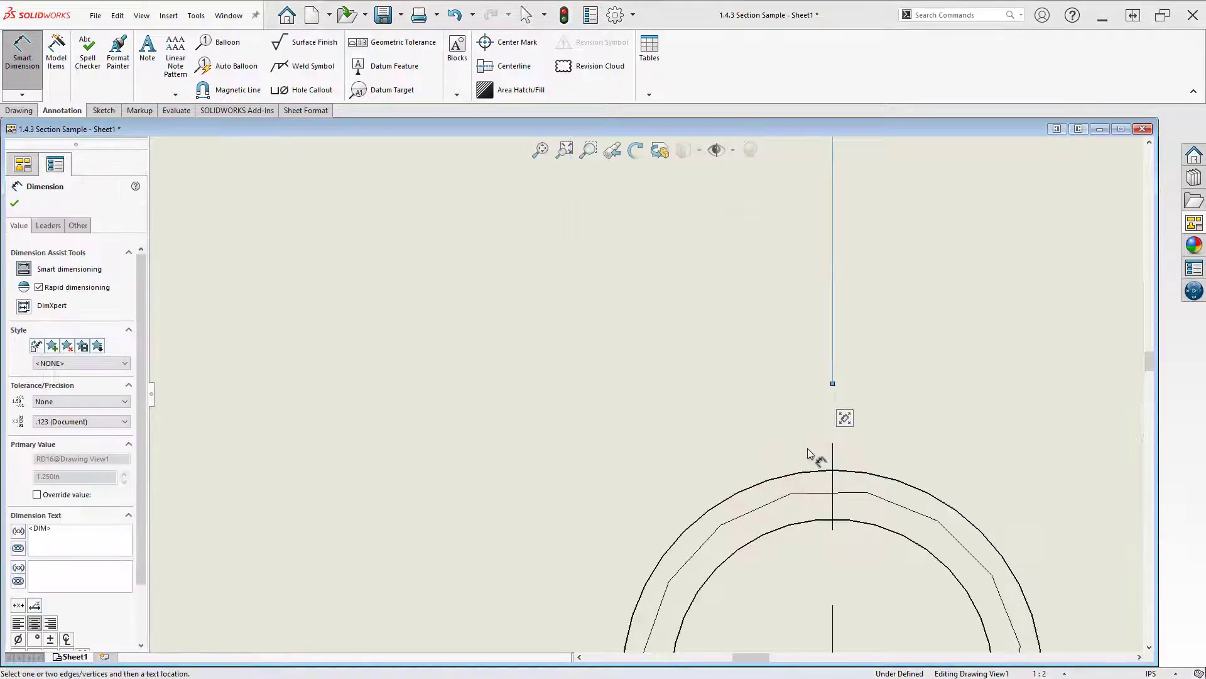
scroll(809, 454, "up", 5)
scroll(613, 233, "down", 5)
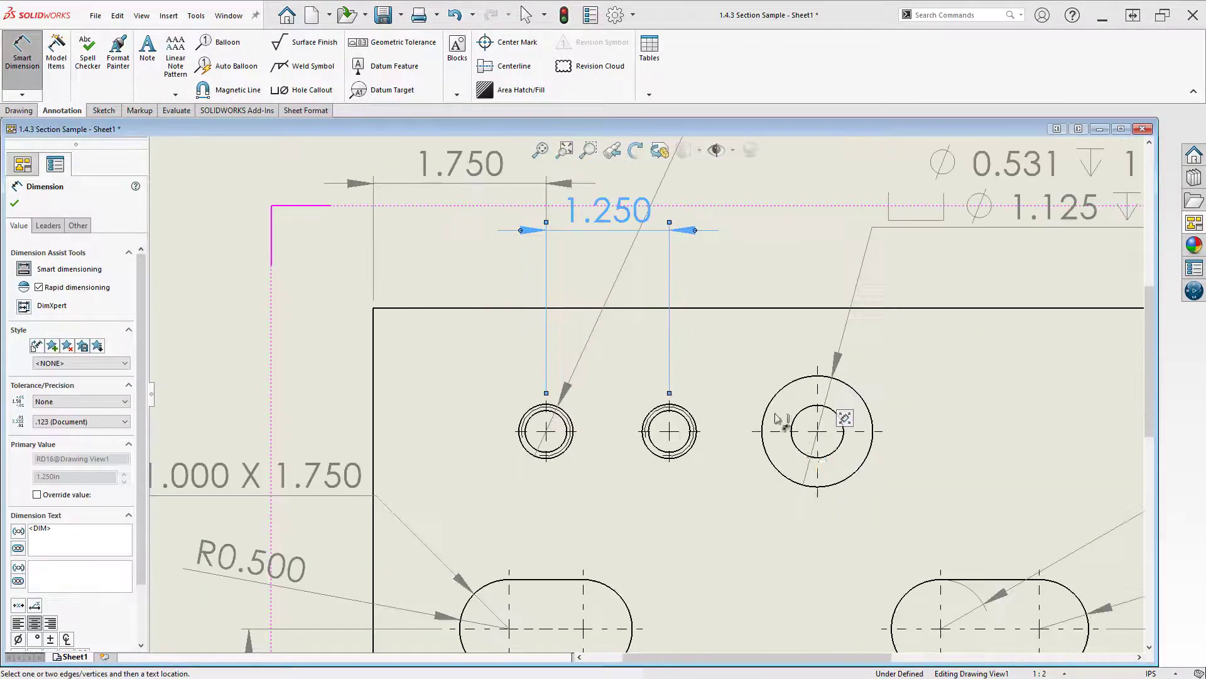
left_click(605, 217)
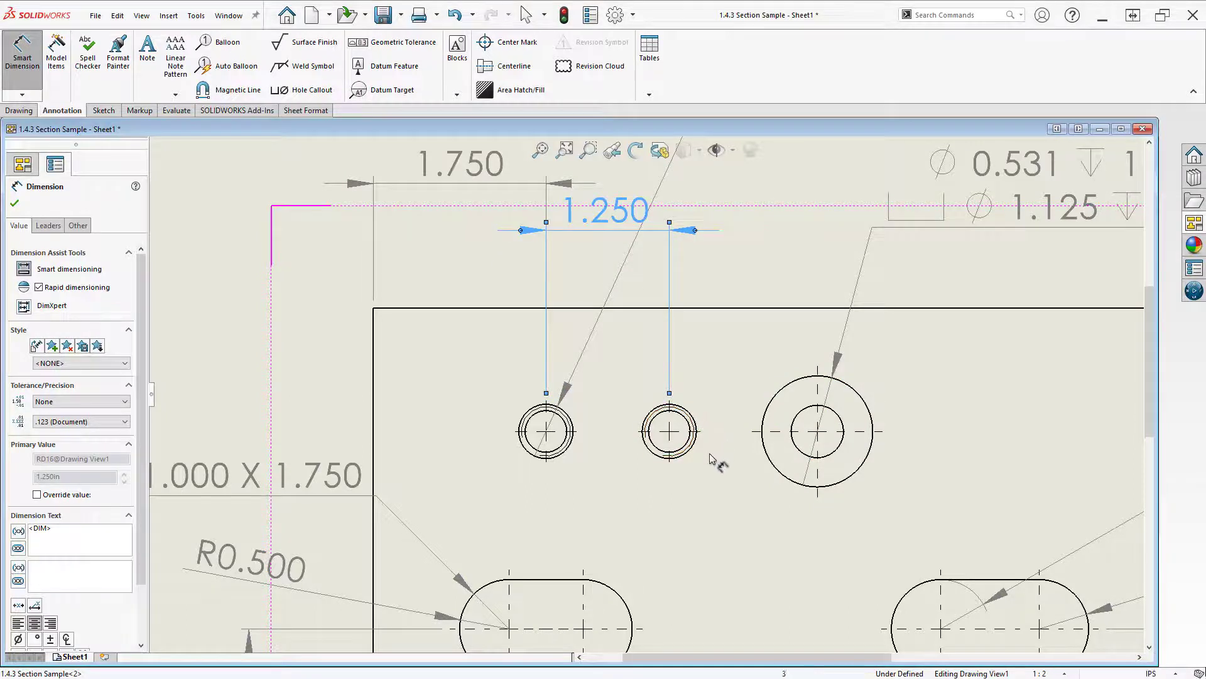
Add a 1.500 spacing dimension between the middle hole and the counterbore hole
left_click(671, 410)
left_click(818, 380)
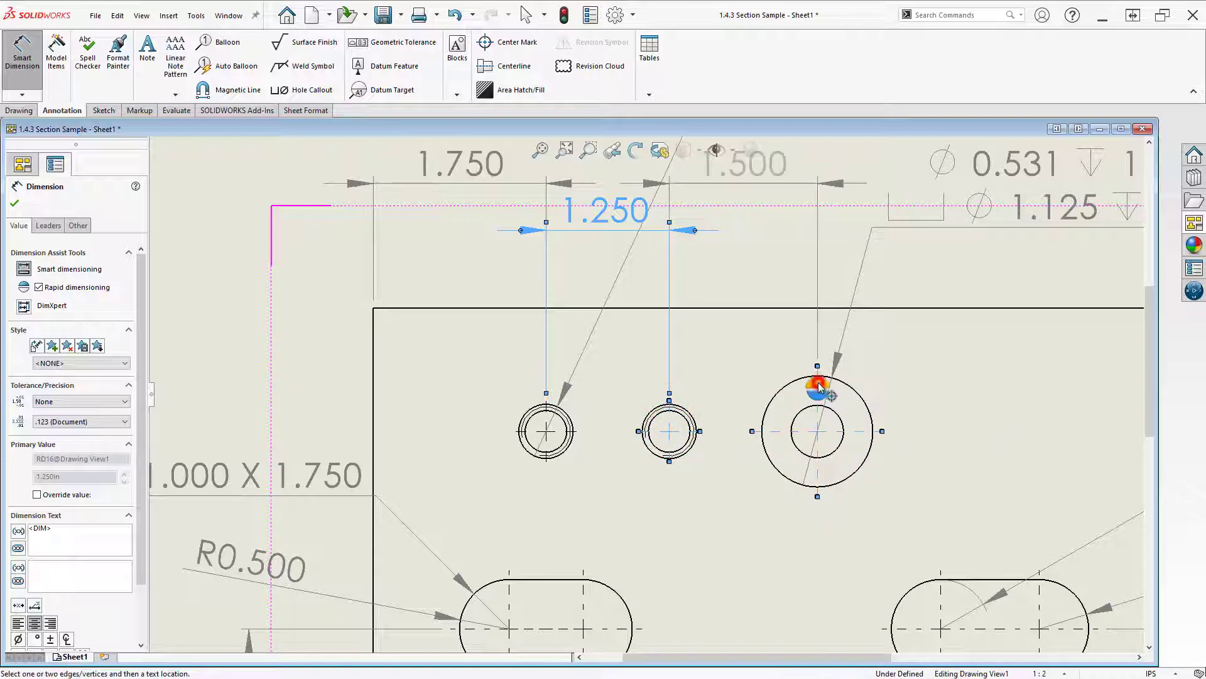
left_click(817, 380)
scroll(777, 358, "up", 3)
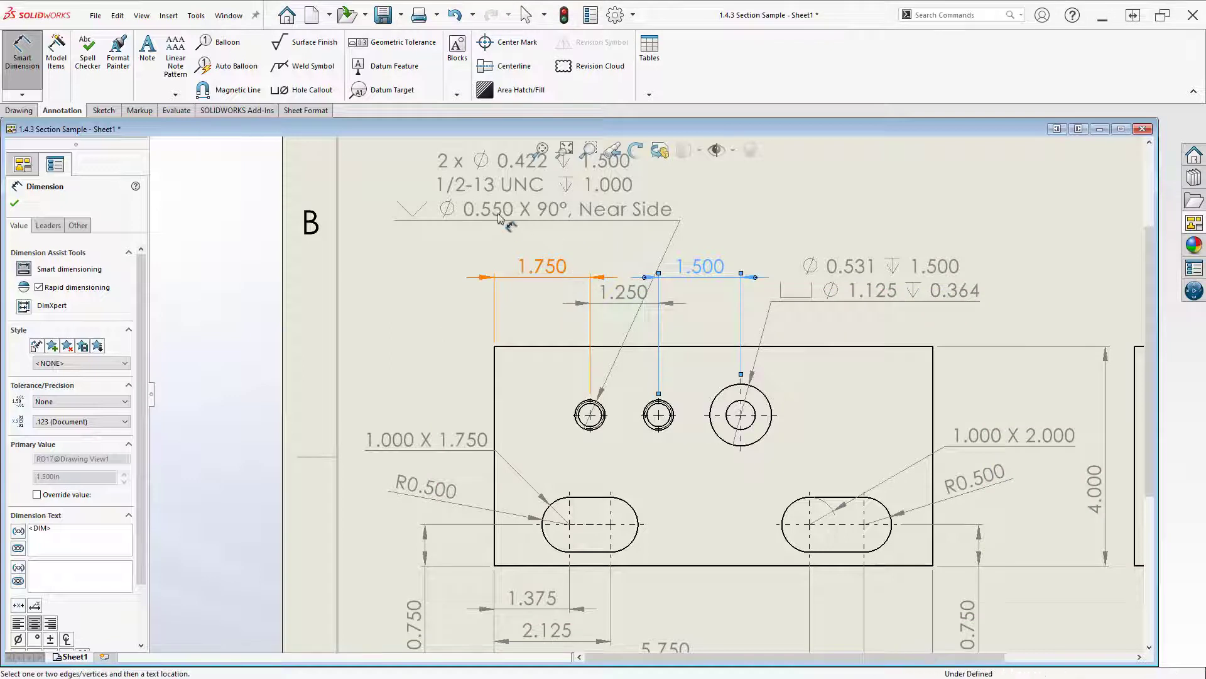
Shift the hole callout right and row up 1.750 and 1.500 with 1.250 beneath
left_click_drag(506, 202, 918, 210)
left_click_drag(706, 262, 696, 219)
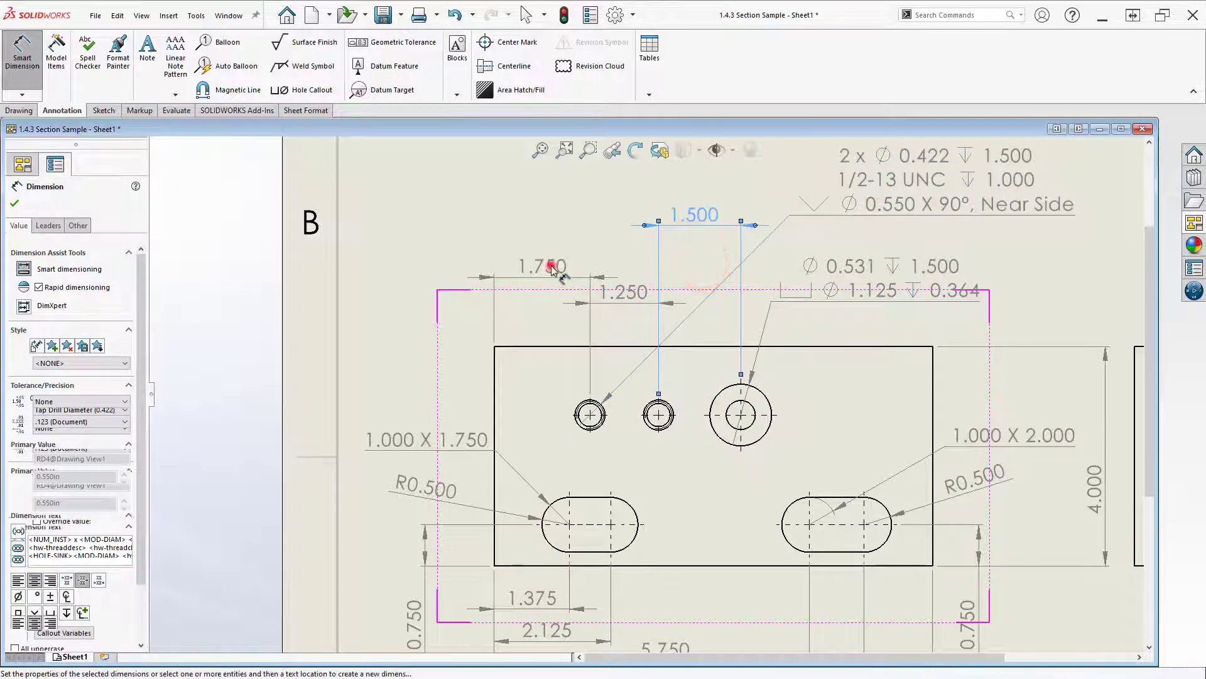
left_click_drag(551, 267, 539, 214)
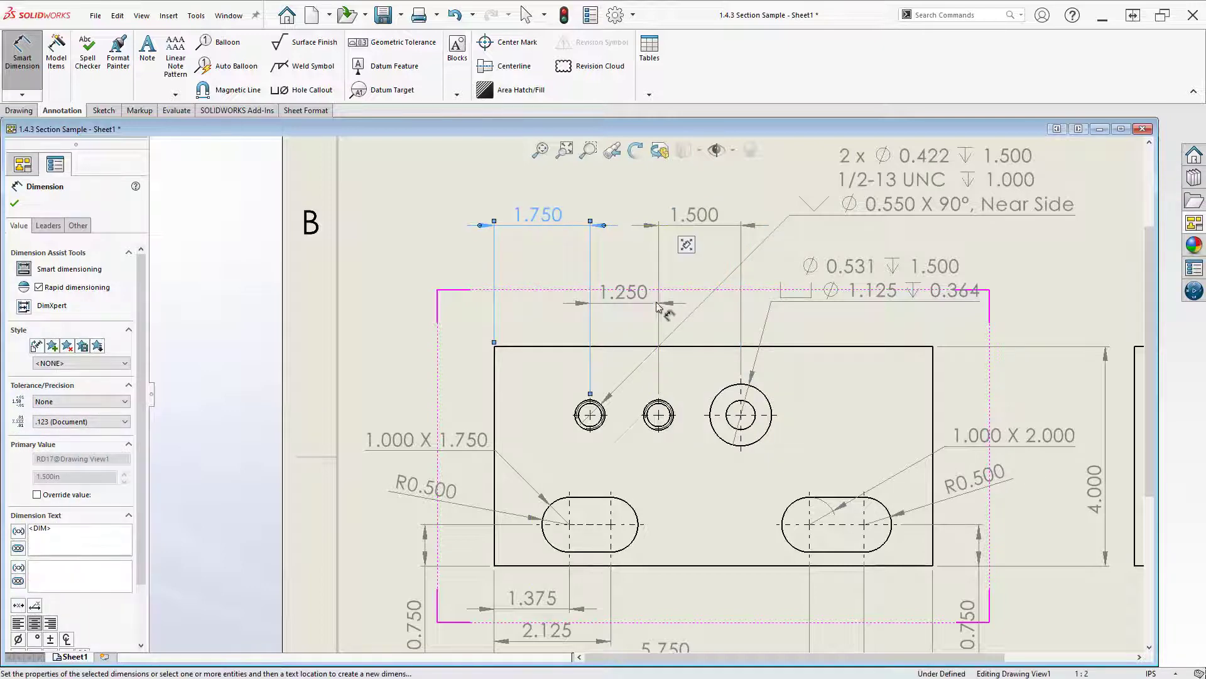
left_click_drag(628, 291, 621, 257)
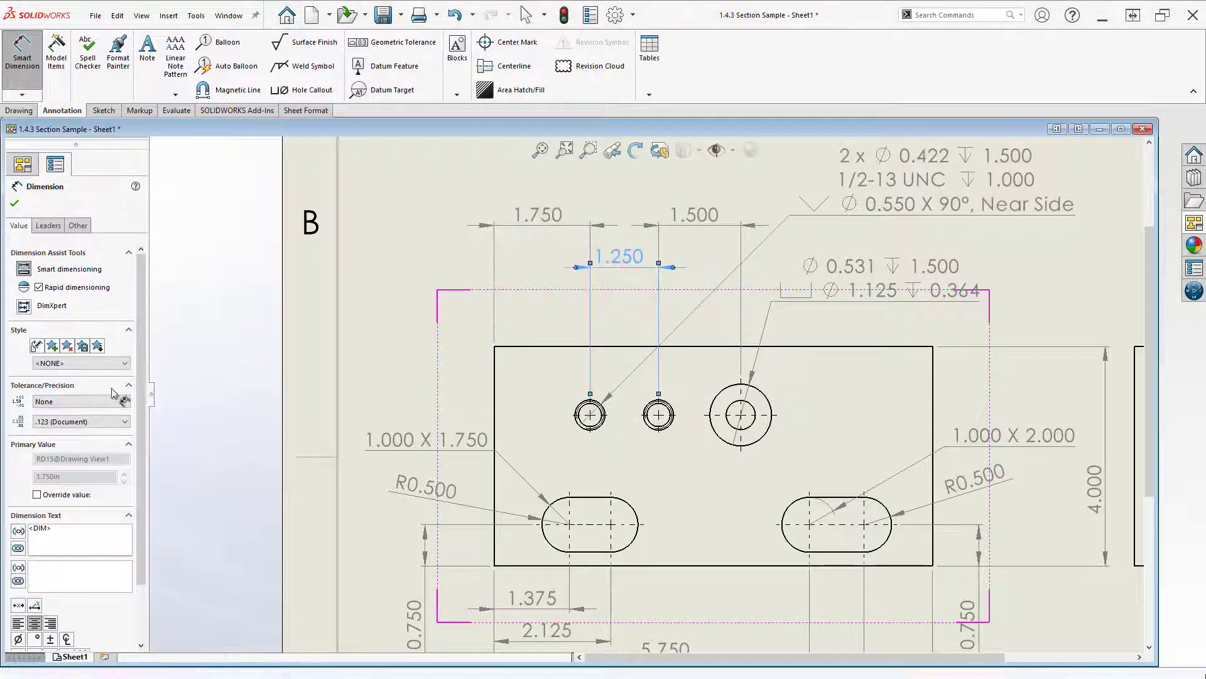
Add a 1.250 vertical dimension from the block's top edge to the hole row, placed at right
key("f")
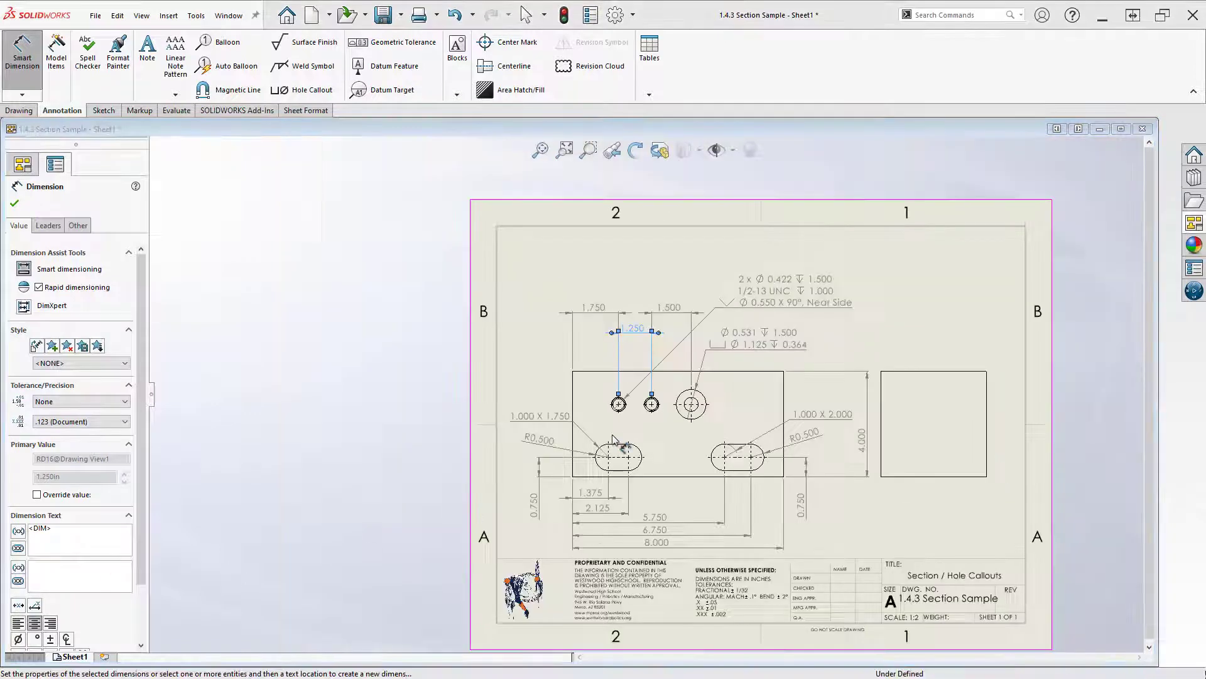
left_click(943, 313)
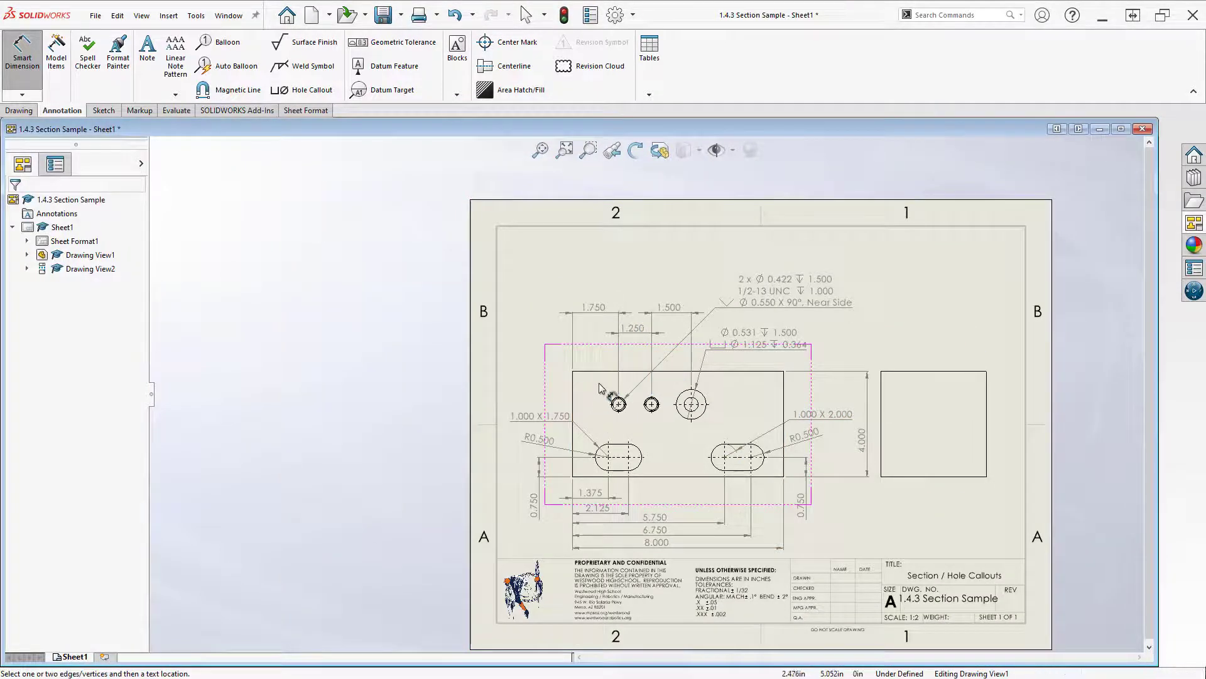
scroll(588, 394, "down", 3)
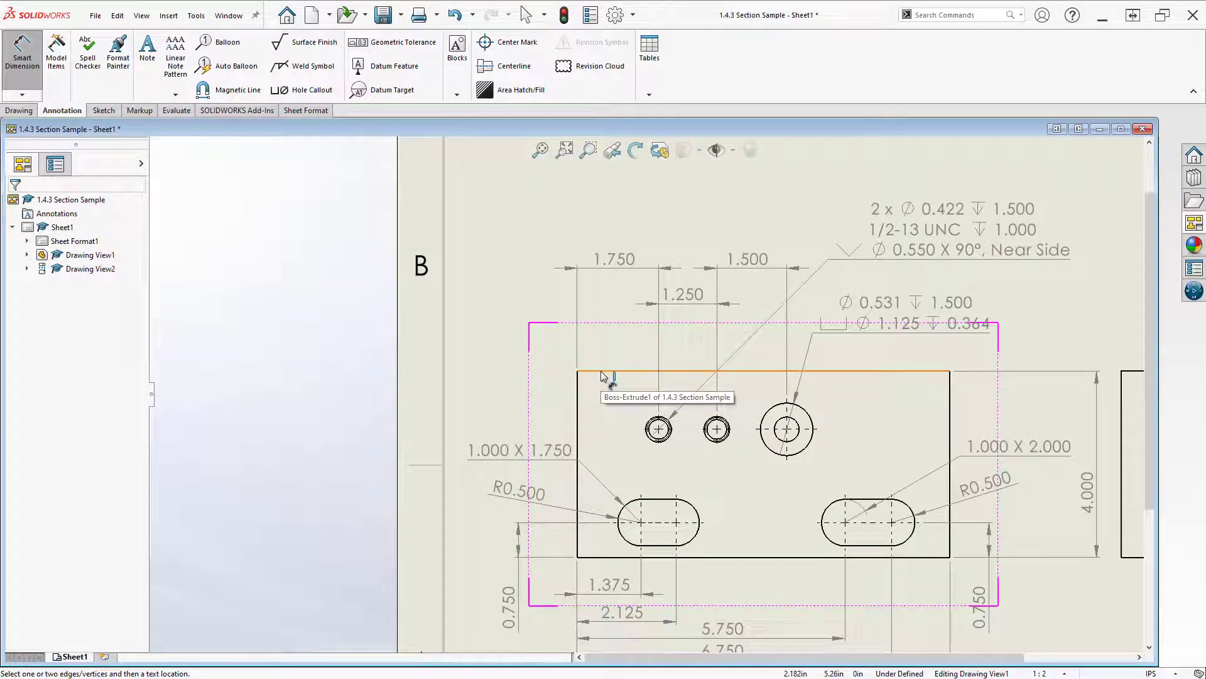
left_click(602, 376)
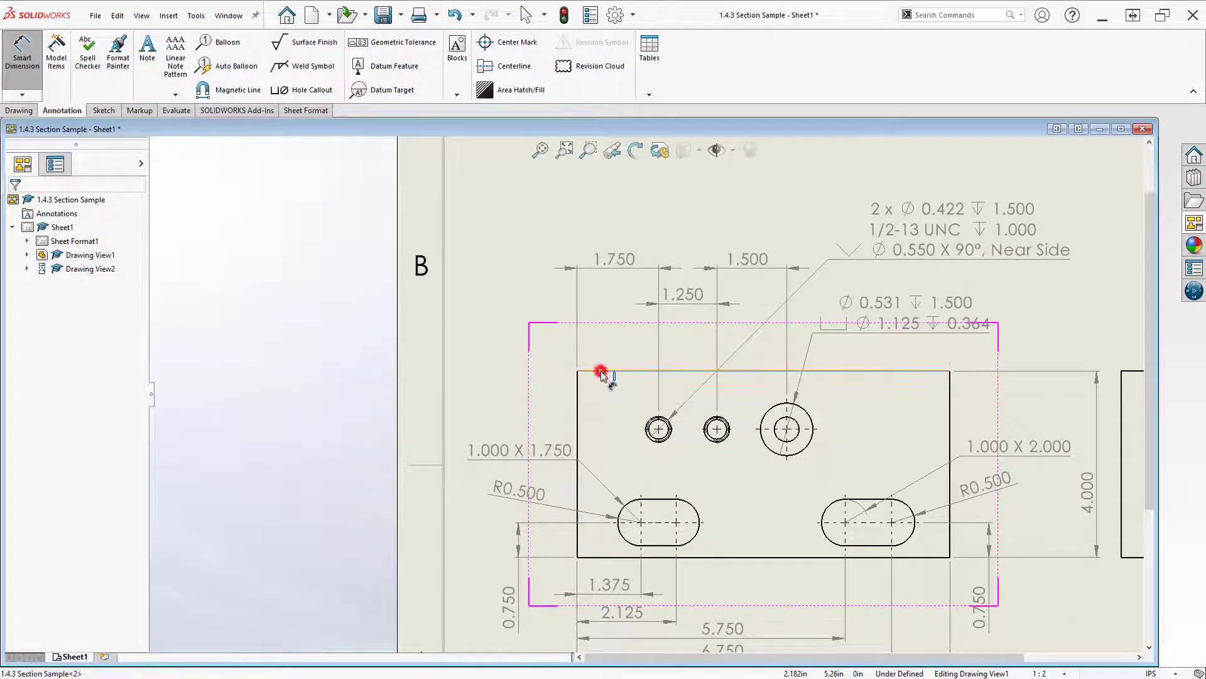
left_click(656, 429)
left_click(981, 447)
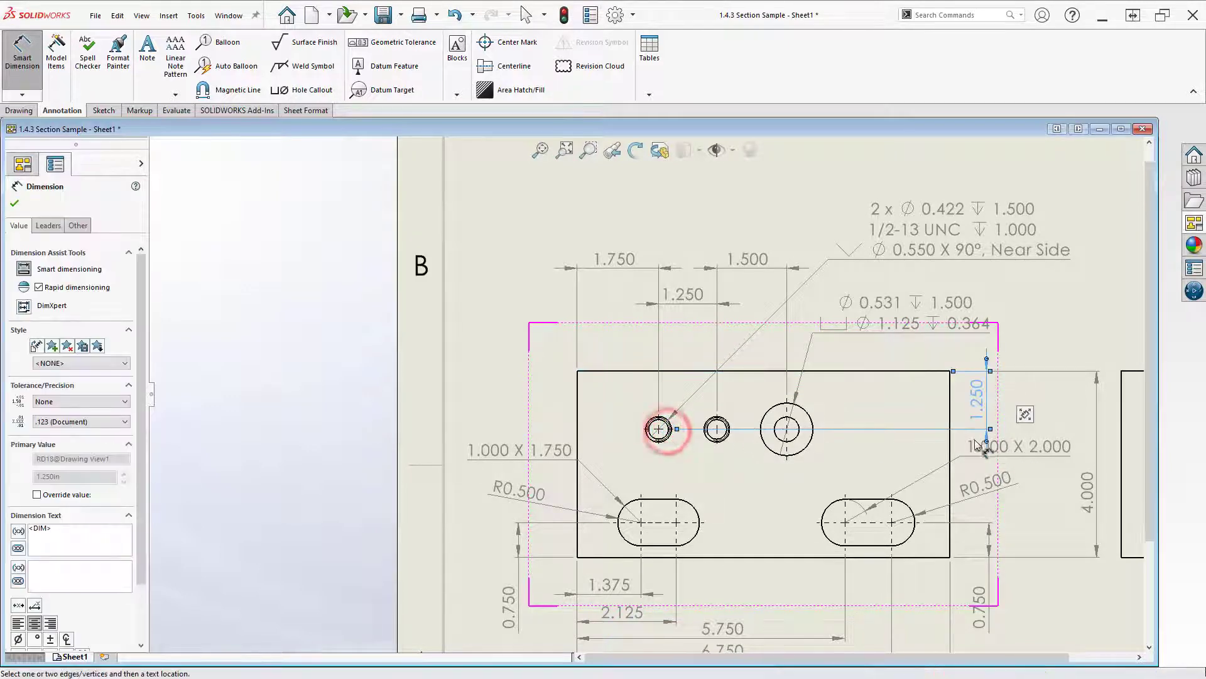
scroll(983, 440, "up", 2)
left_click(974, 402)
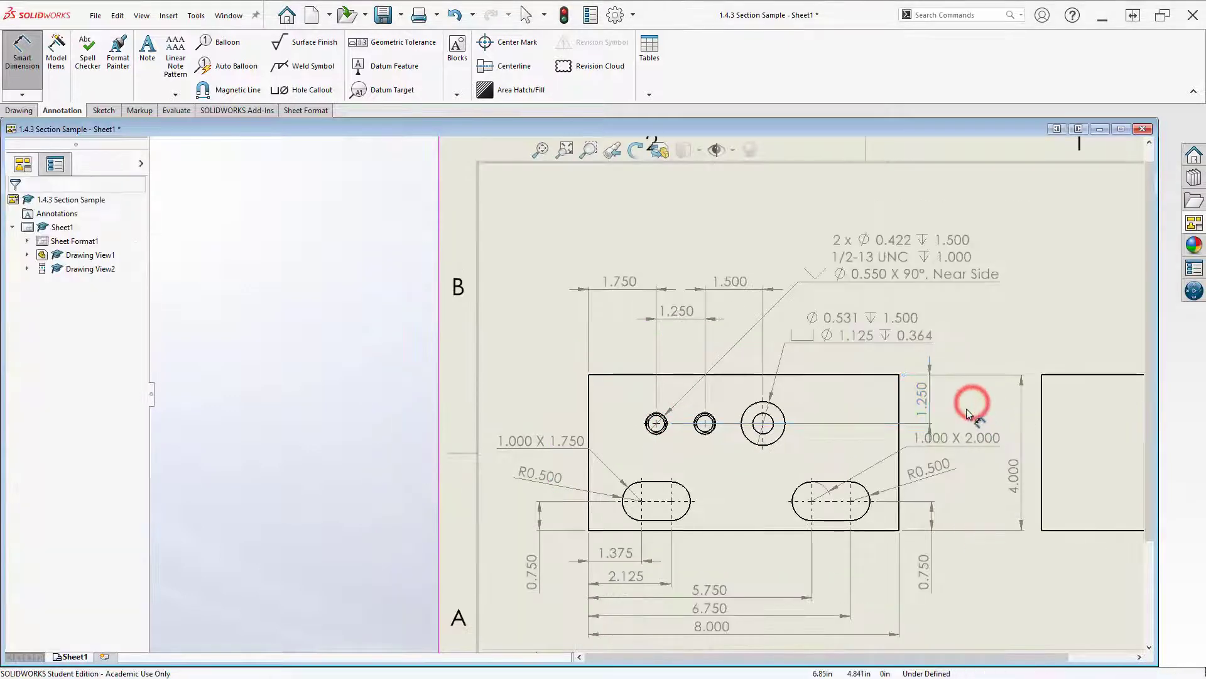
Nudge the 1.000 X 2.000 slot callout and add a 4.000 width below the square side view
left_click(923, 407)
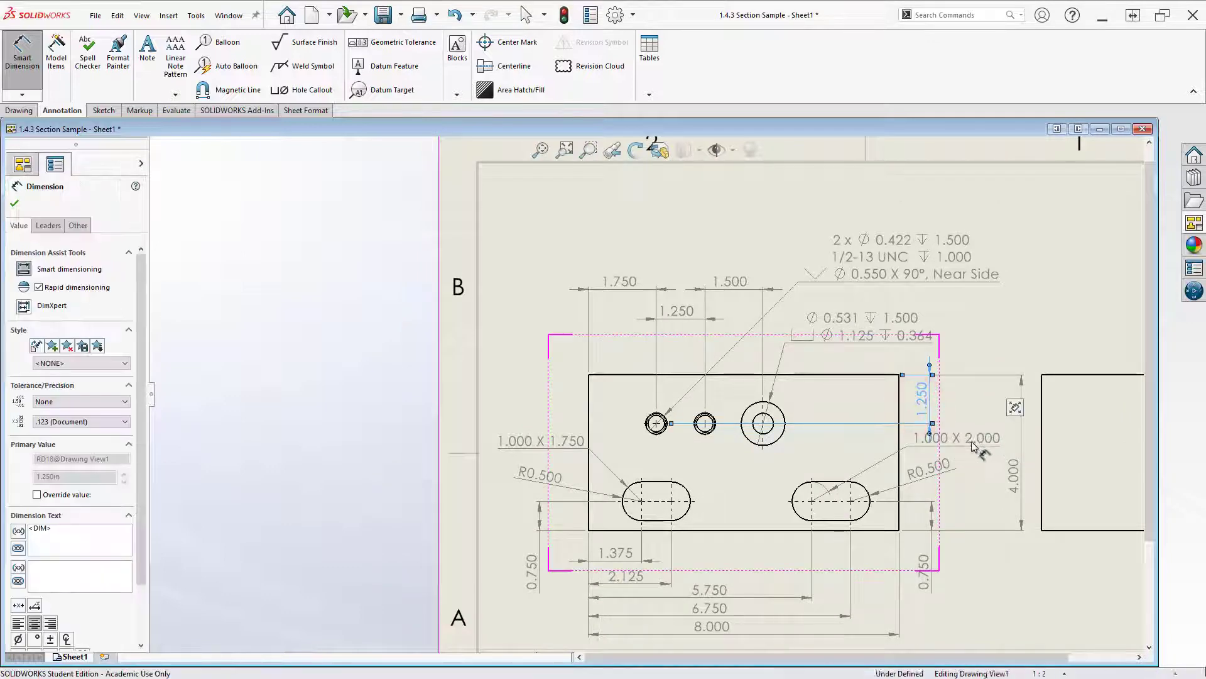
mouse_move(973, 445)
left_mouse_down()
mouse_move(942, 469)
mouse_move(949, 478)
mouse_move(955, 452)
left_mouse_up()
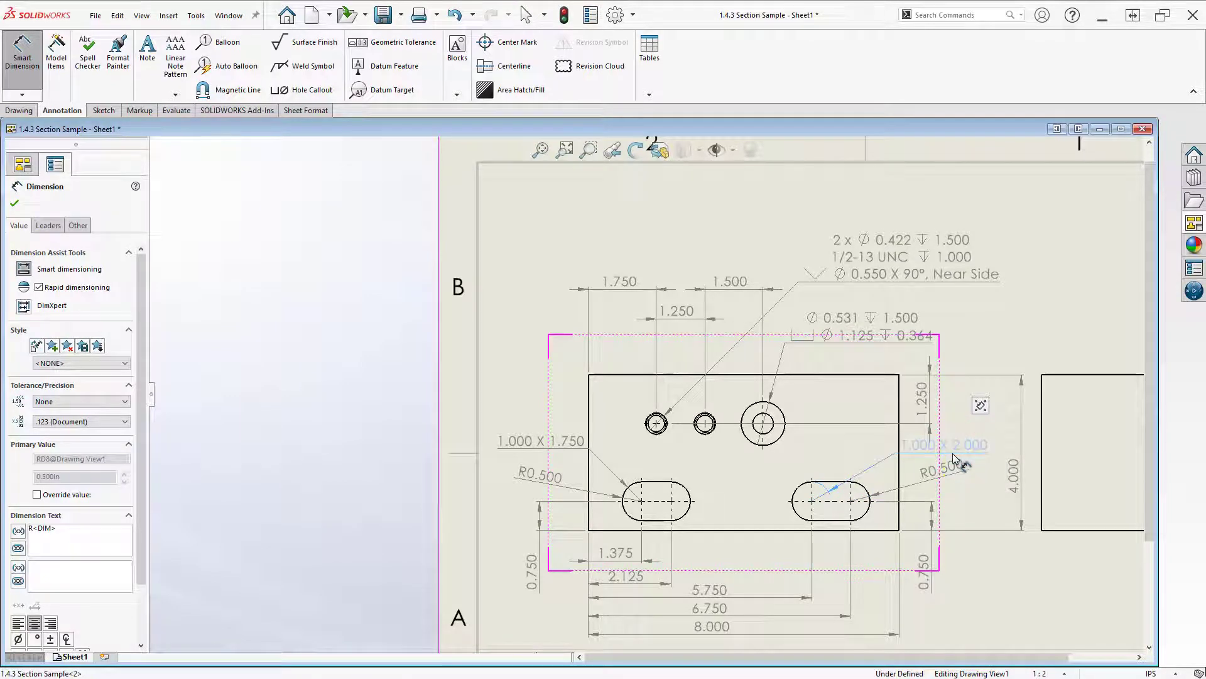
left_click(954, 456)
key("f")
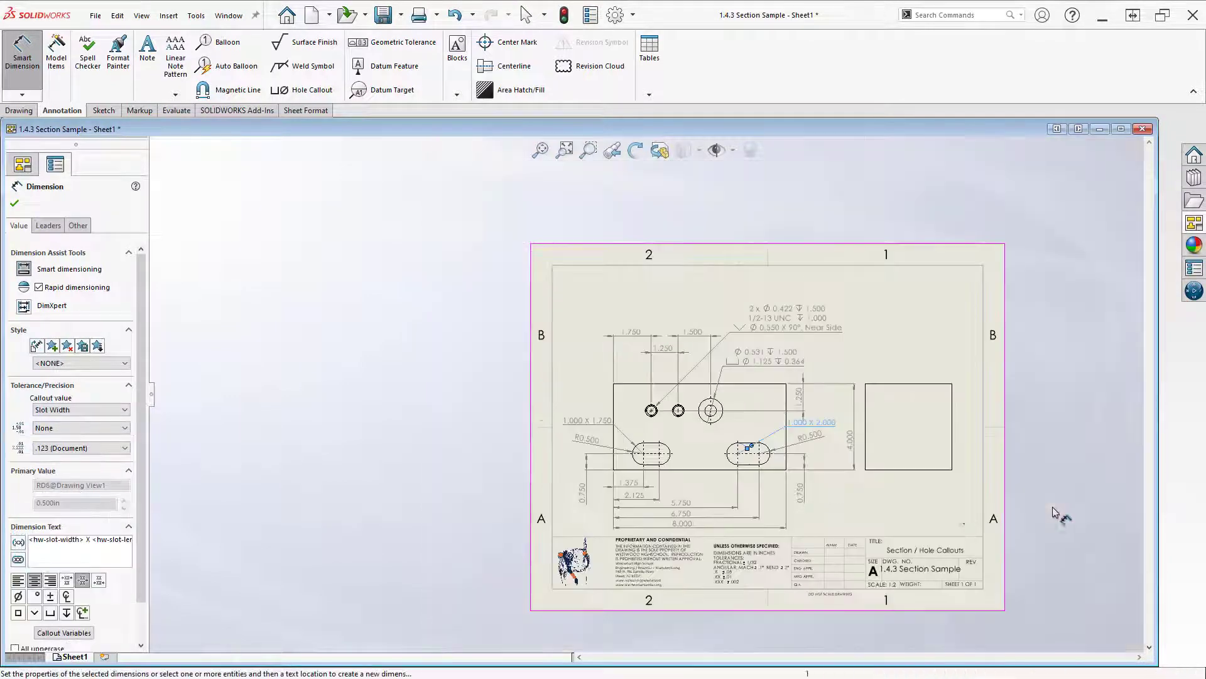
left_click(908, 471)
left_click(907, 477)
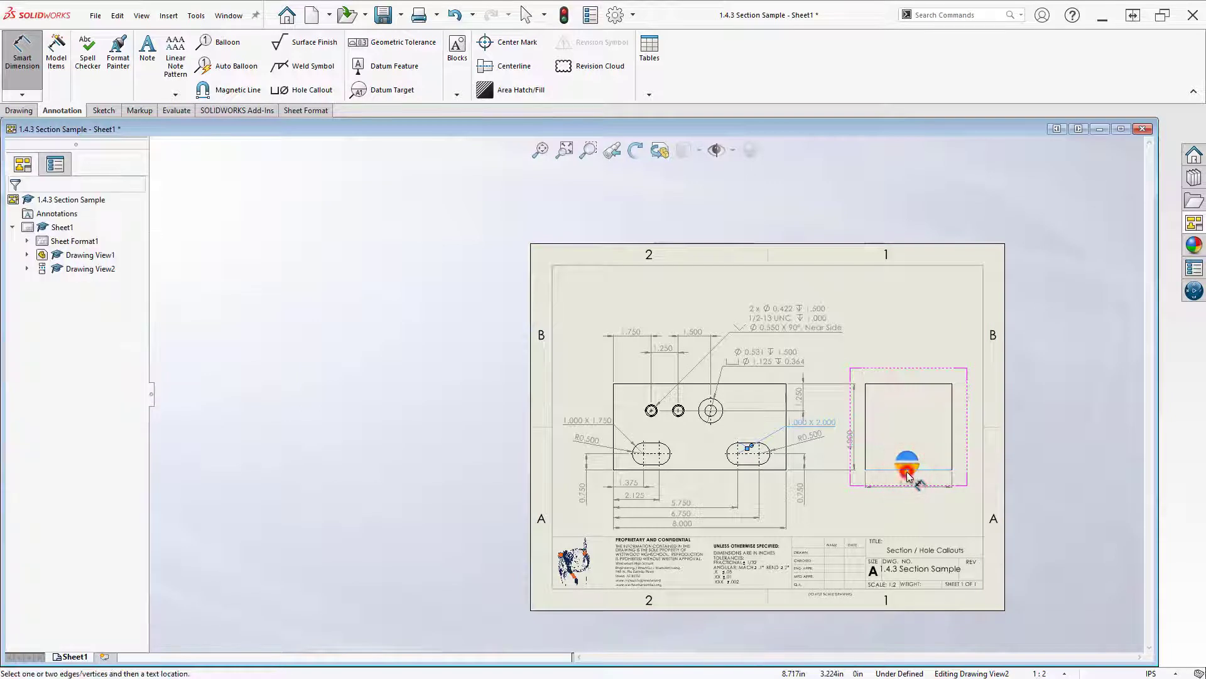
left_click(876, 528)
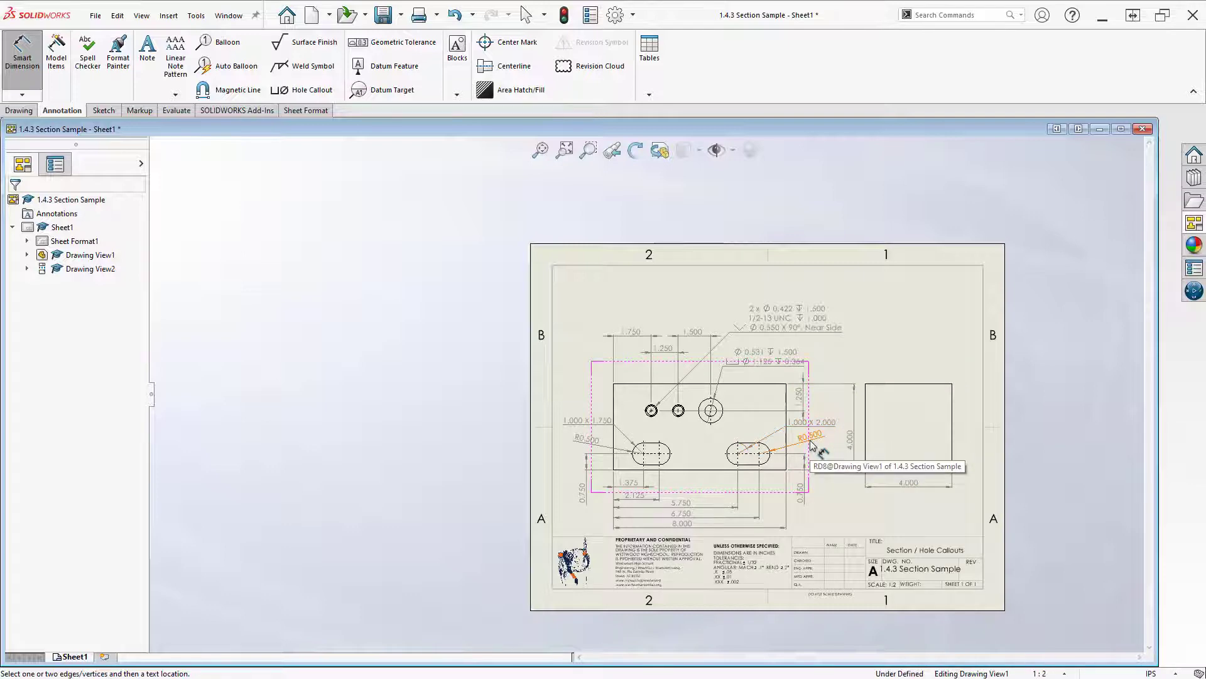
scroll(675, 476, "down", 5)
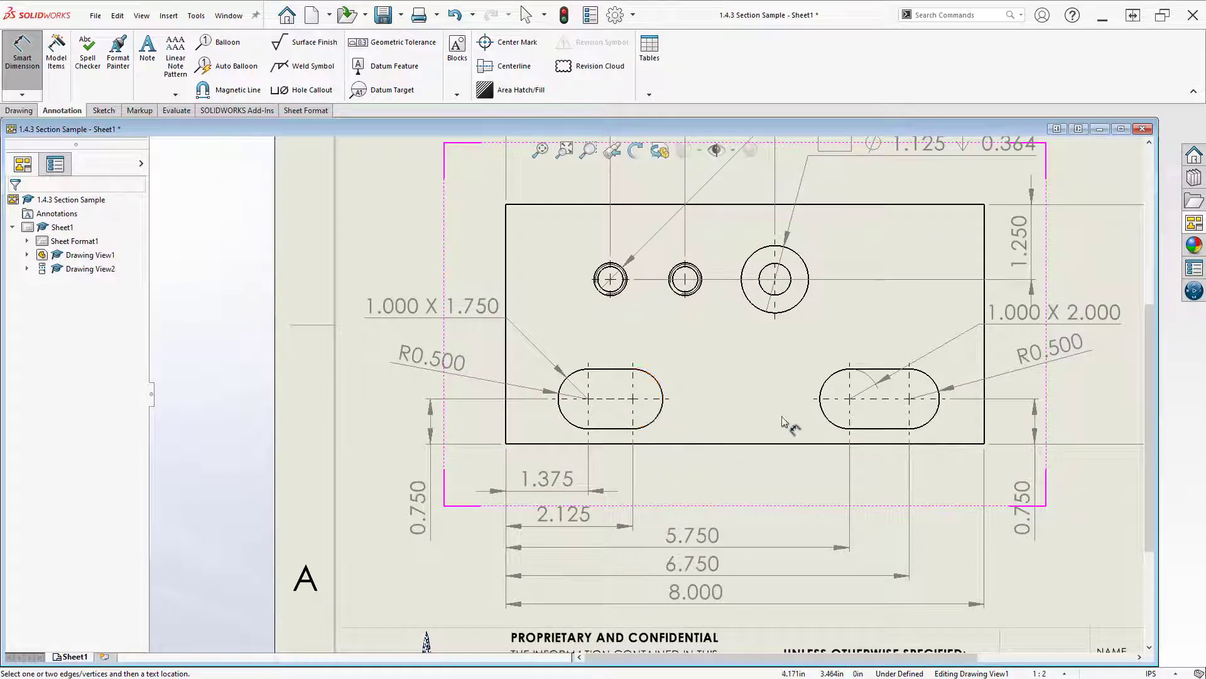
scroll(839, 430, "up", 4)
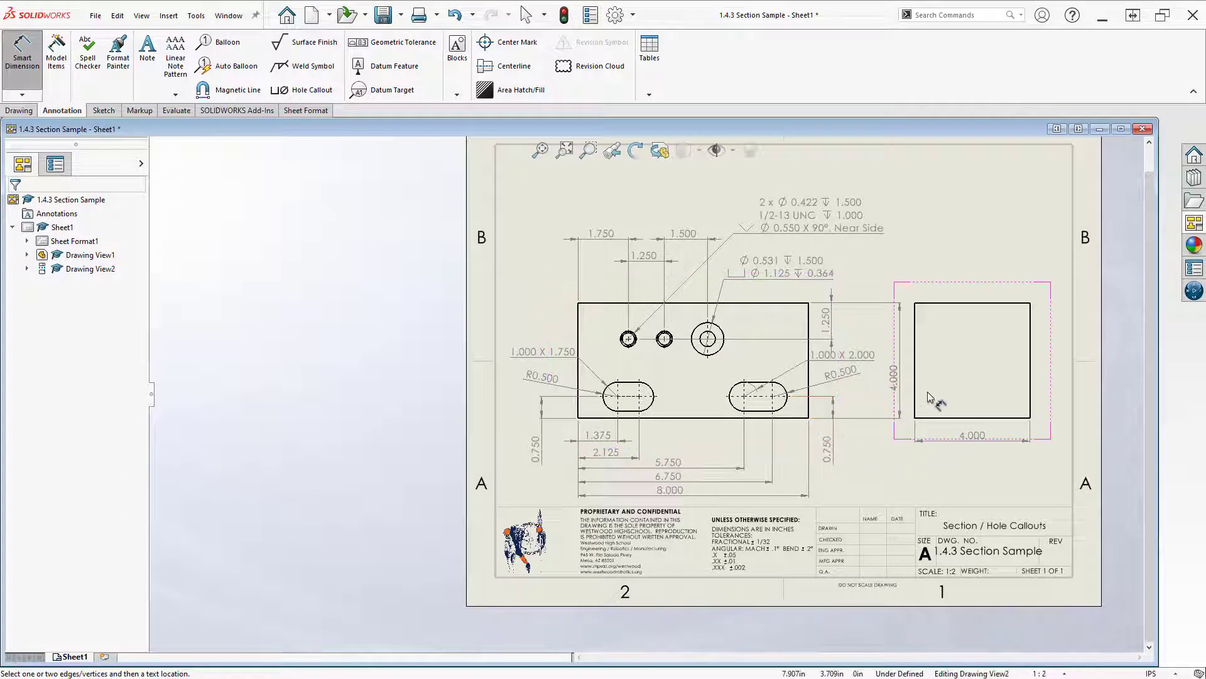
Override Drawing View2's parent style and set it to Hidden Lines Removed
left_click(22, 54)
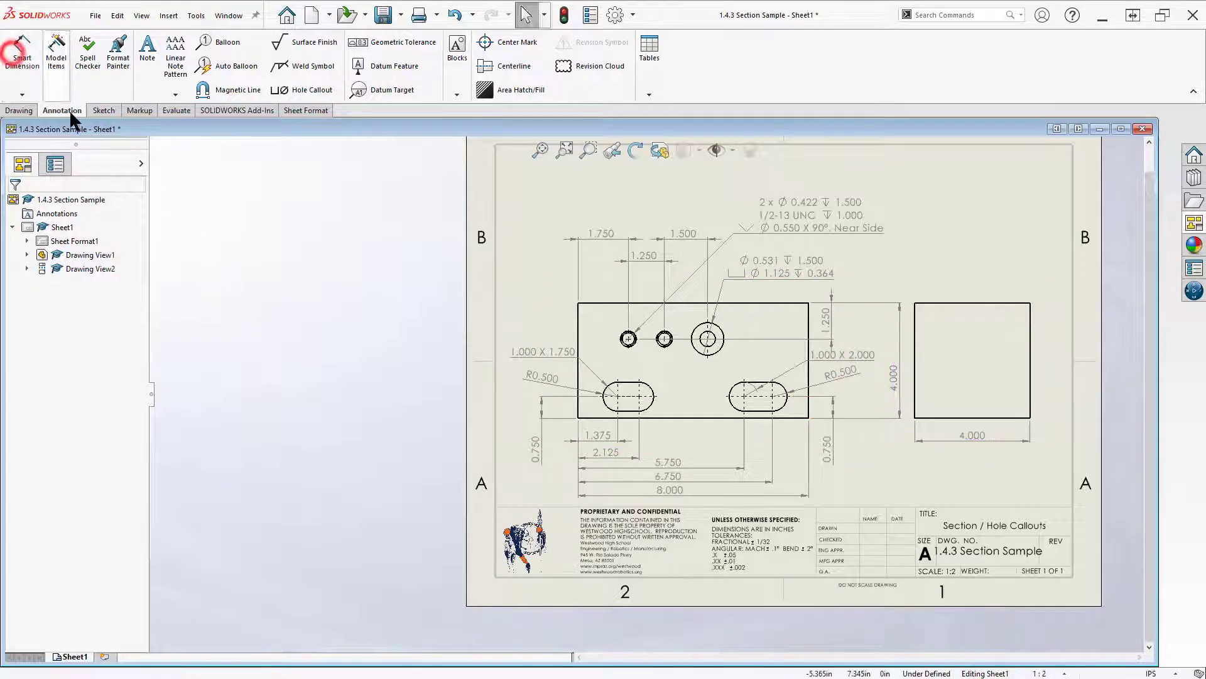
left_click(19, 112)
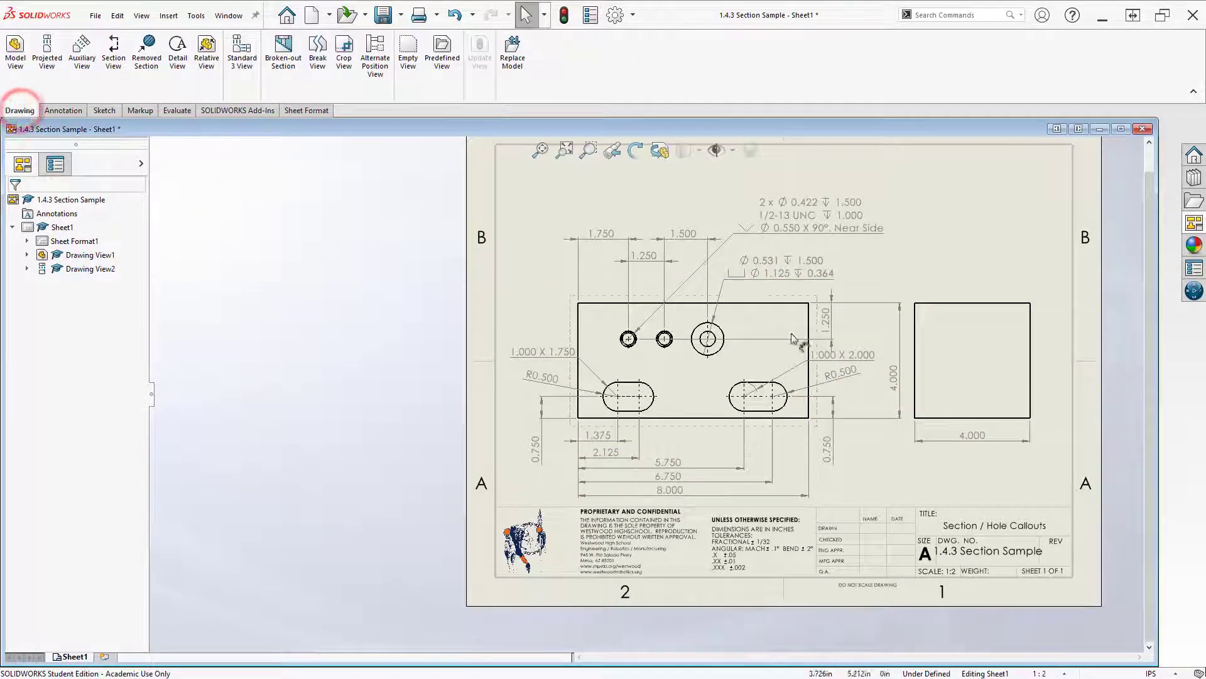
left_click(948, 417)
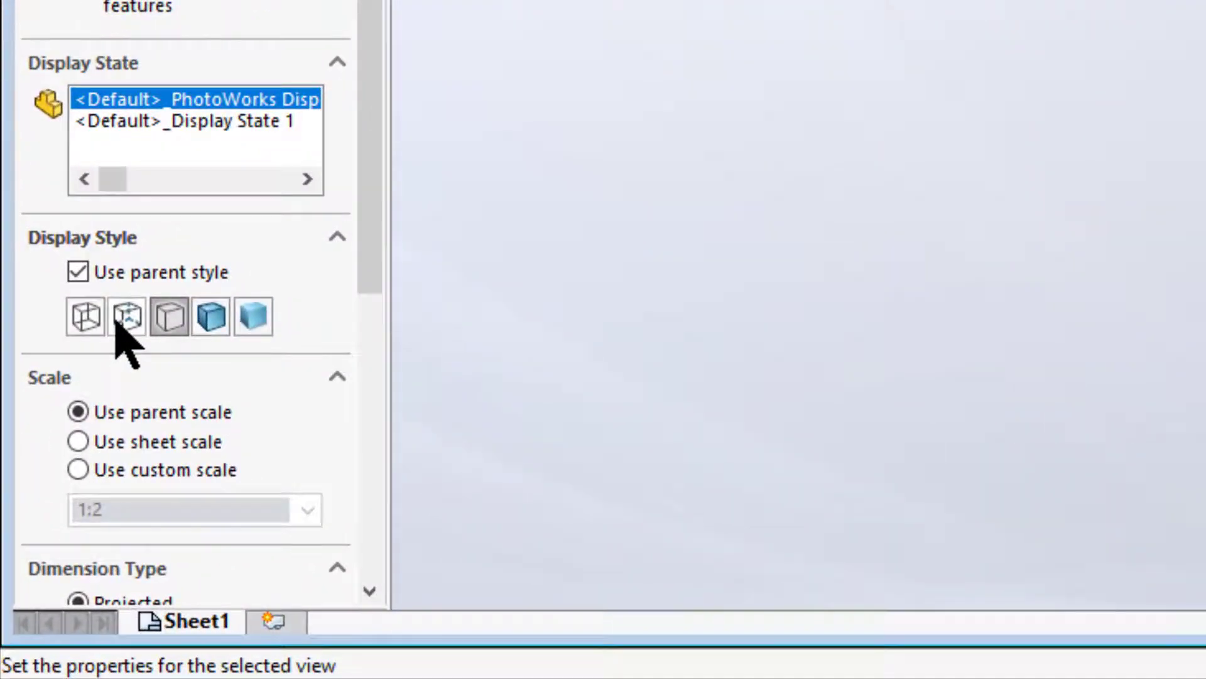
left_click(126, 318)
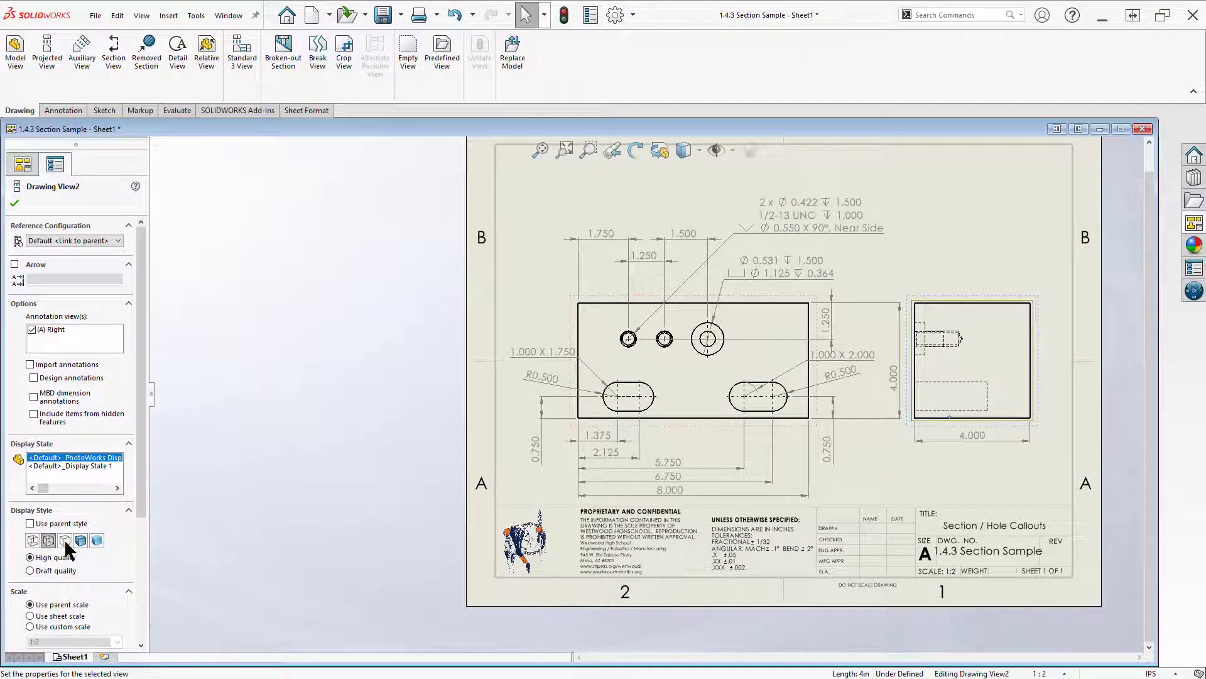
left_click(65, 541)
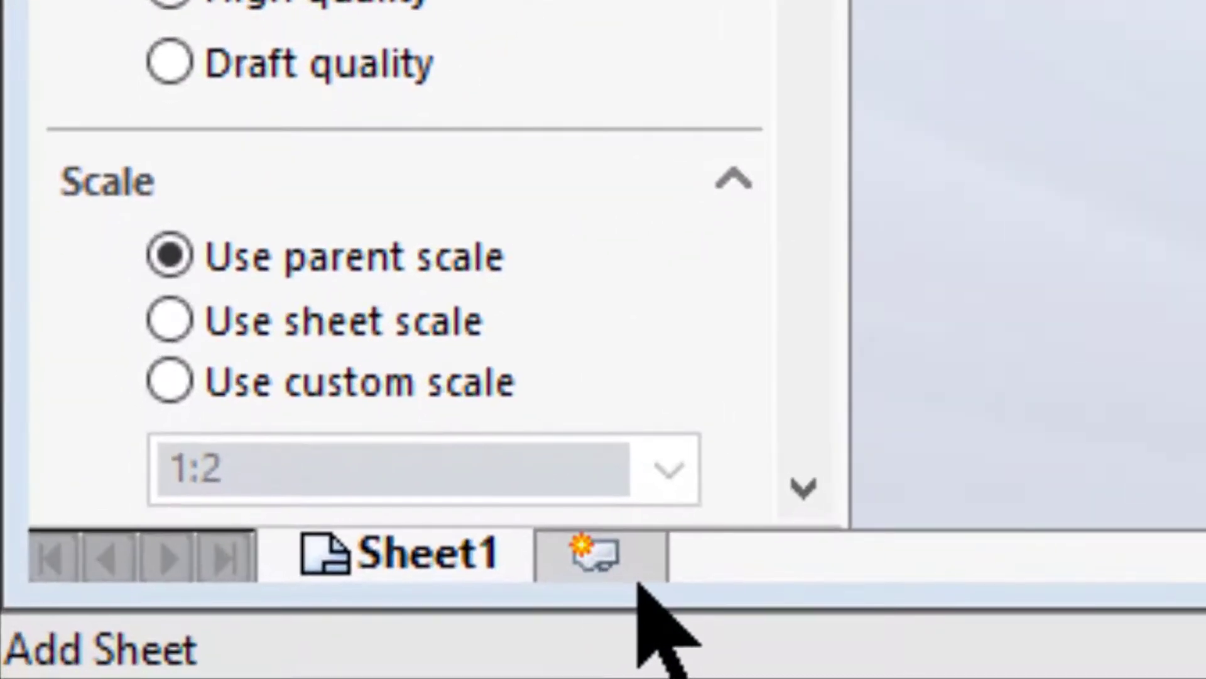
left_click(691, 553)
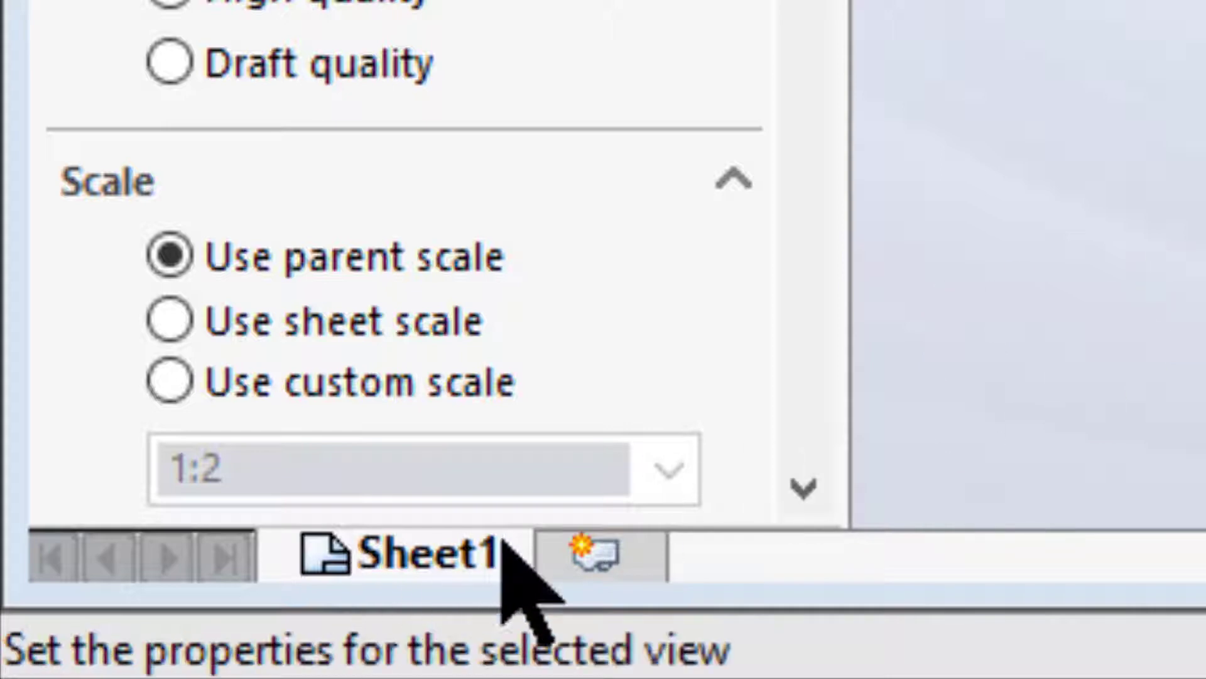
left_click(589, 565)
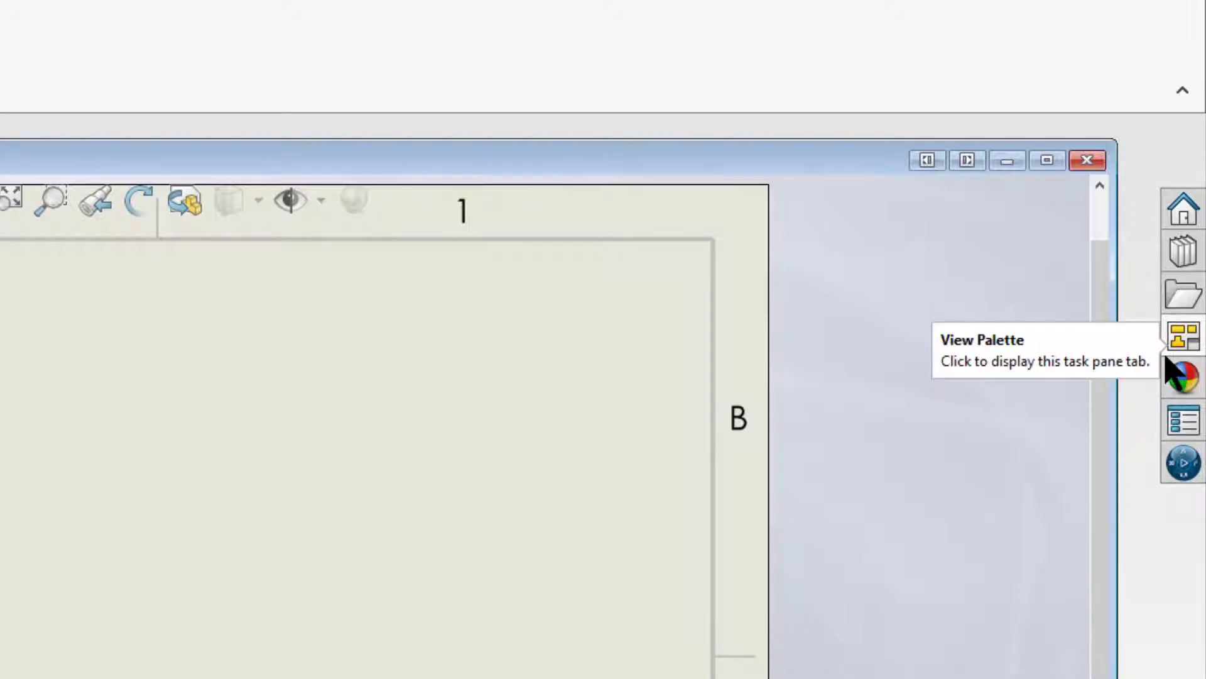
left_click(1177, 337)
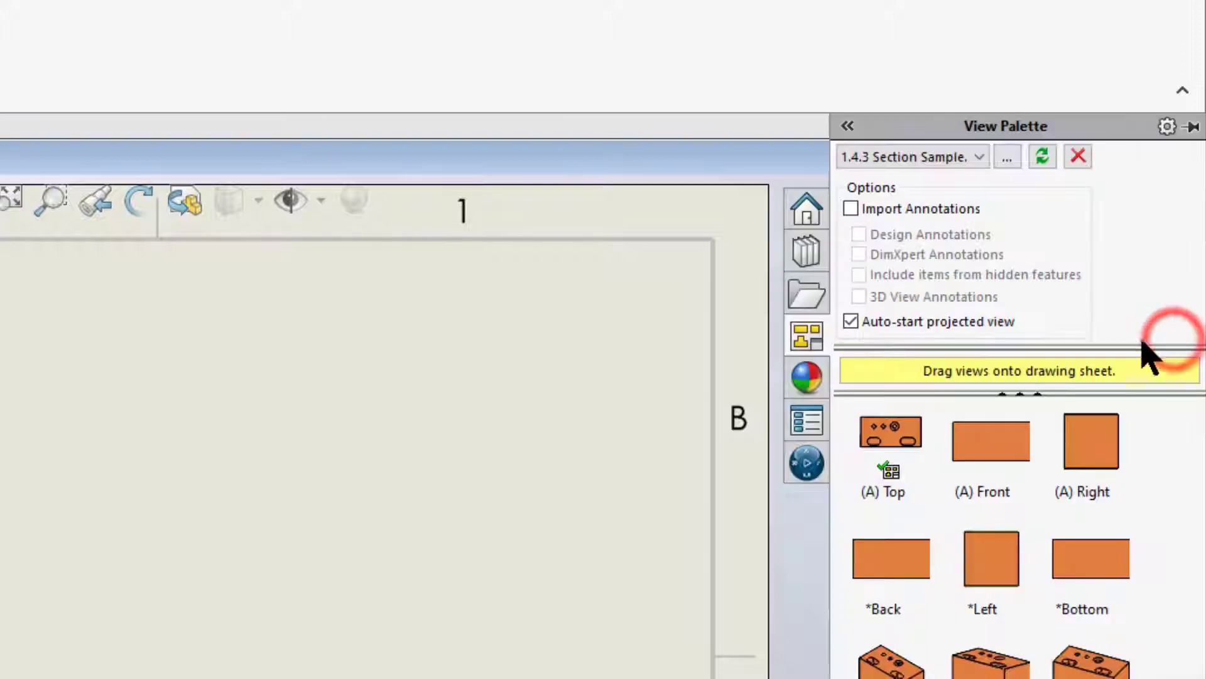
mouse_move(866, 443)
left_mouse_down()
mouse_move(910, 423)
mouse_move(821, 369)
mouse_move(533, 447)
left_mouse_up()
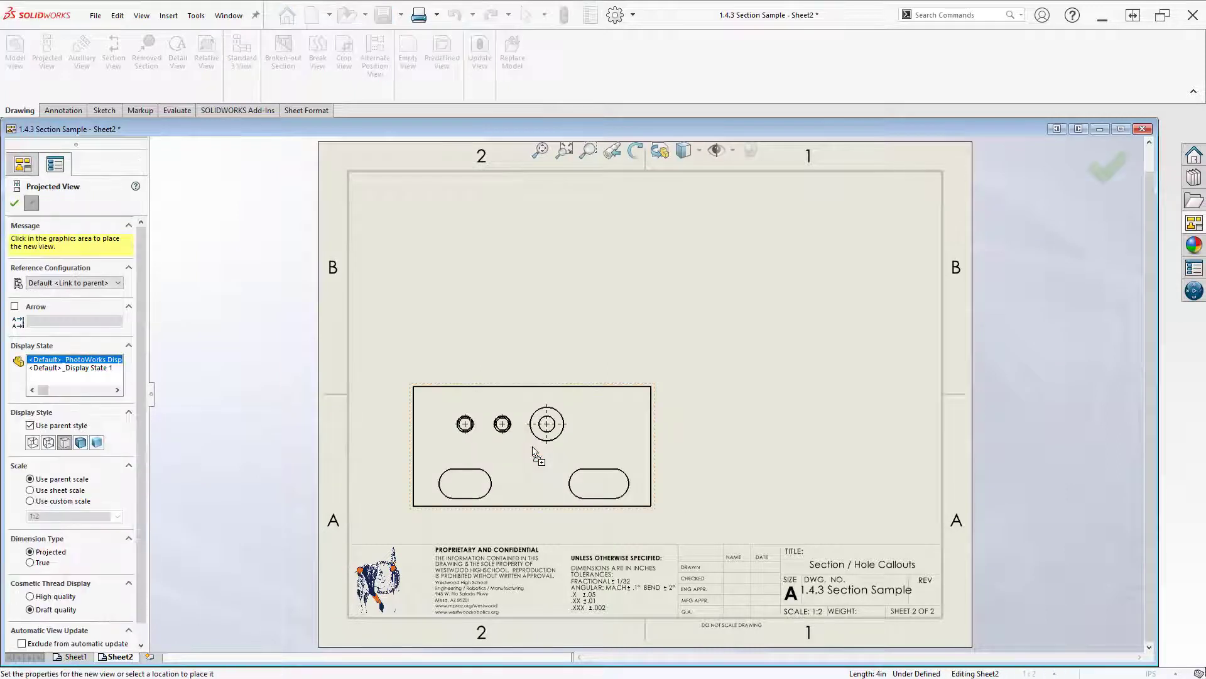
left_click(14, 203)
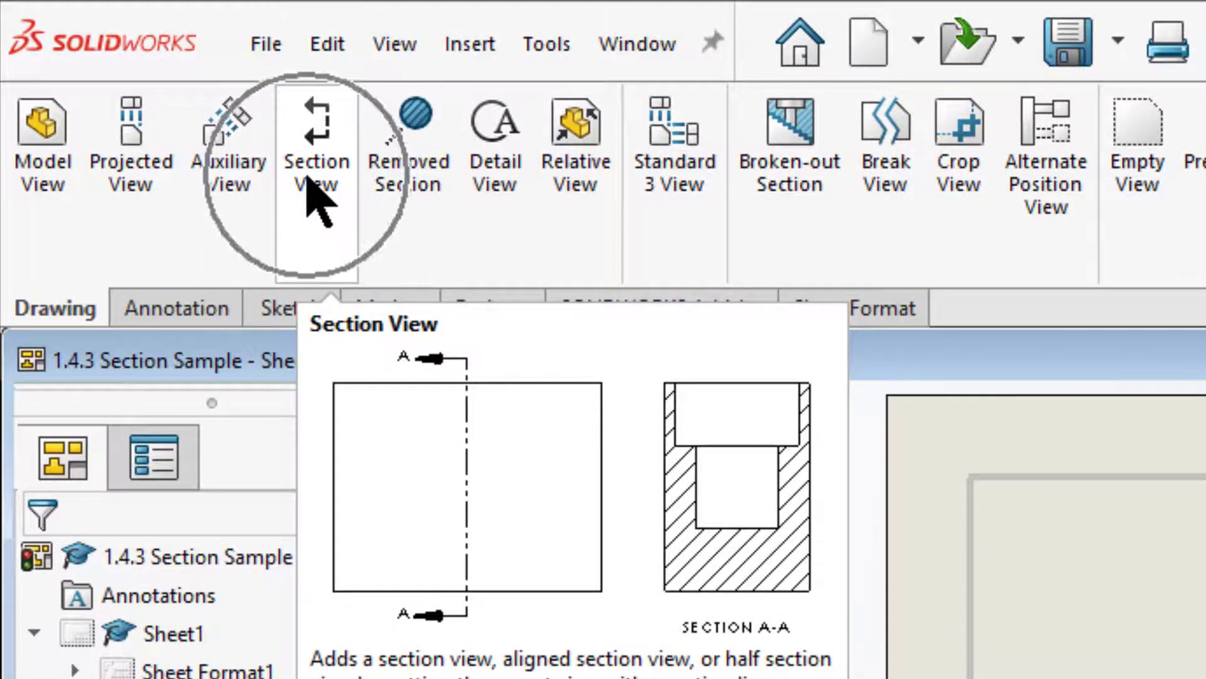
Draw a full-section horizontal cutting line through the left slot's centre in the front view
left_click(307, 173)
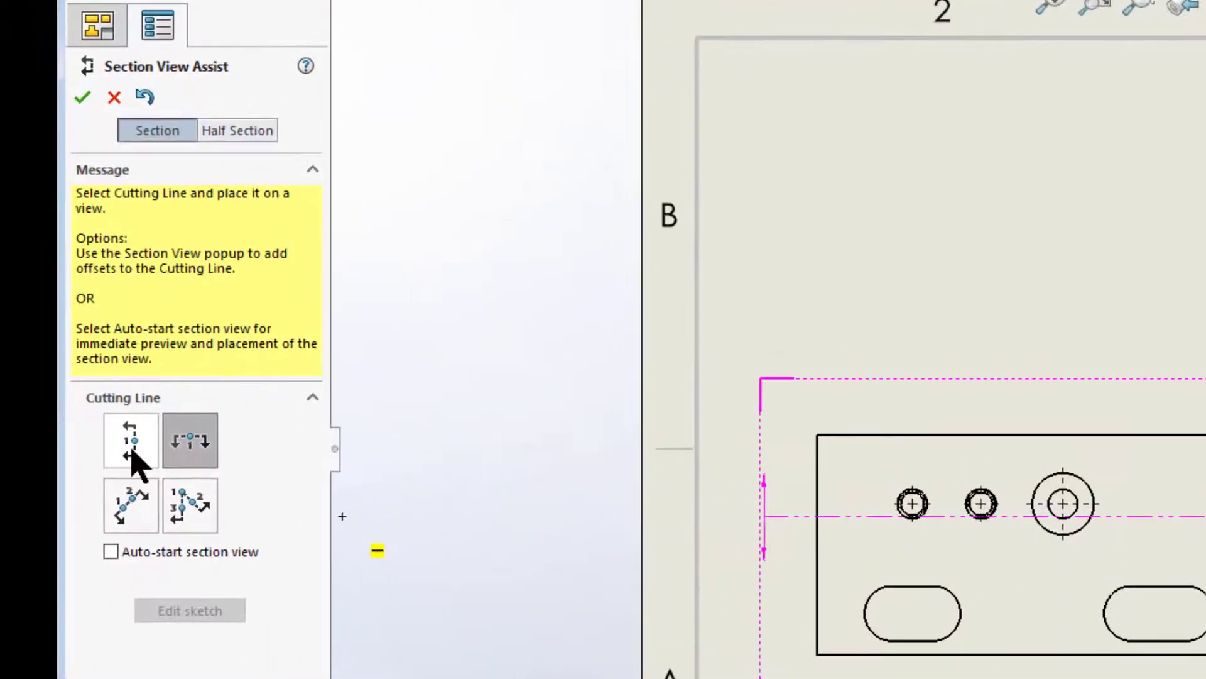
left_click(40, 392)
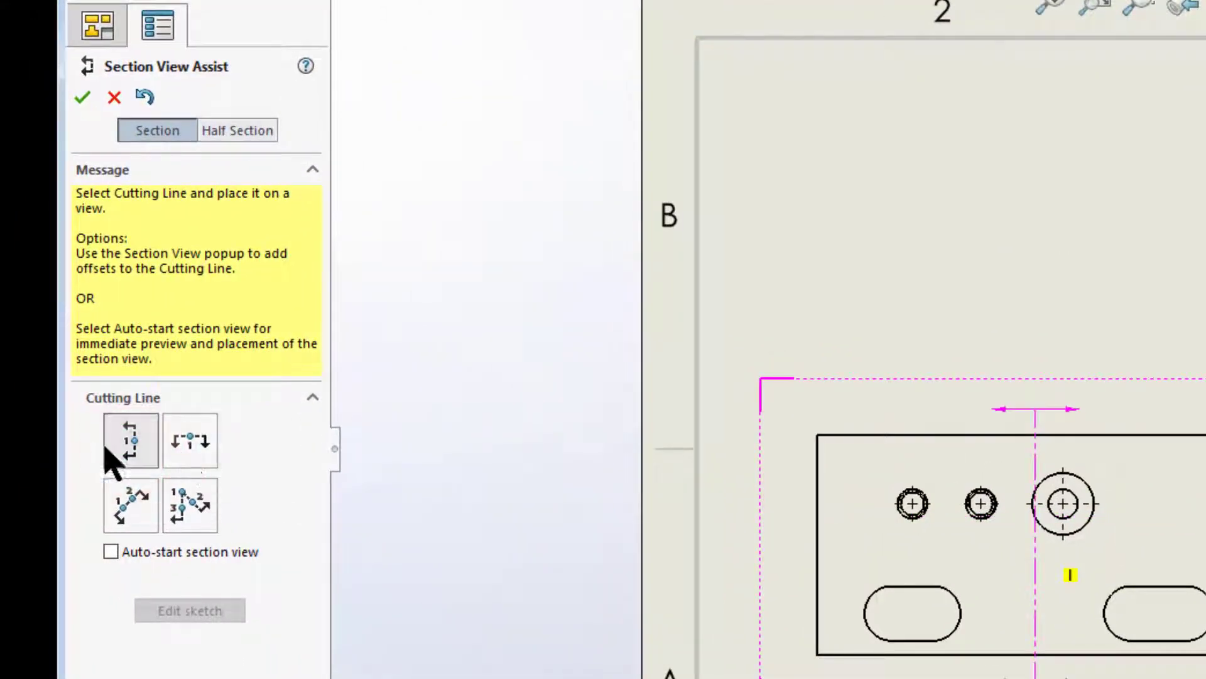
left_click(183, 457)
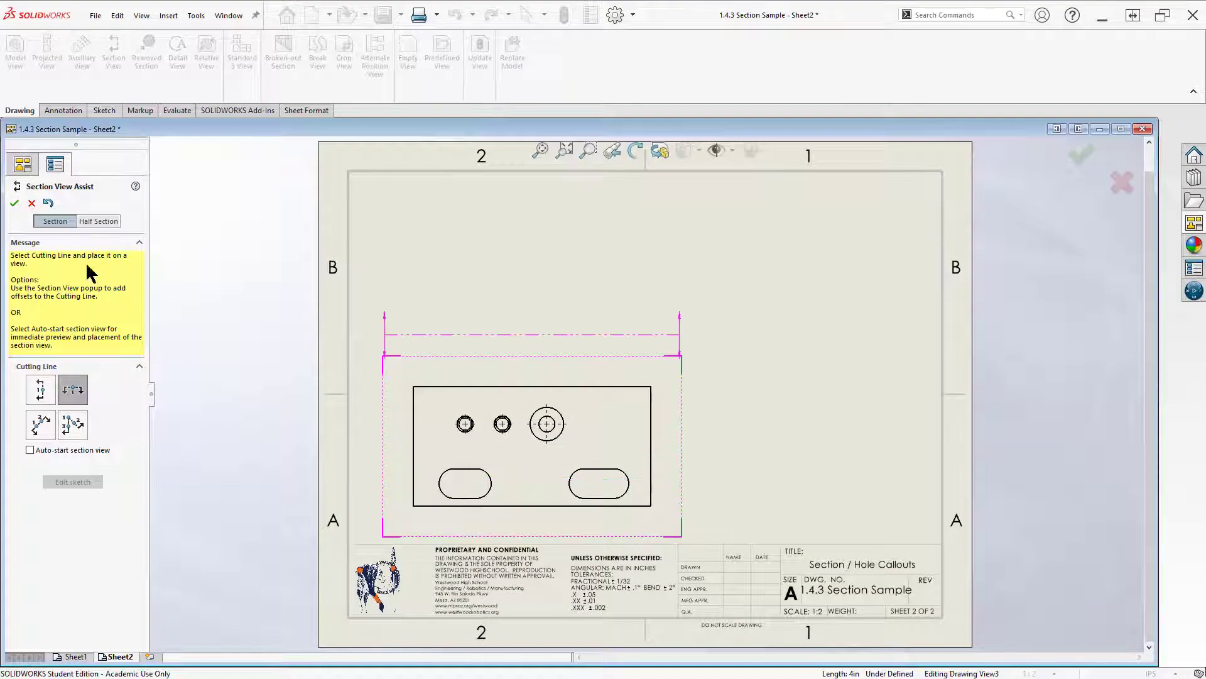
left_click(98, 221)
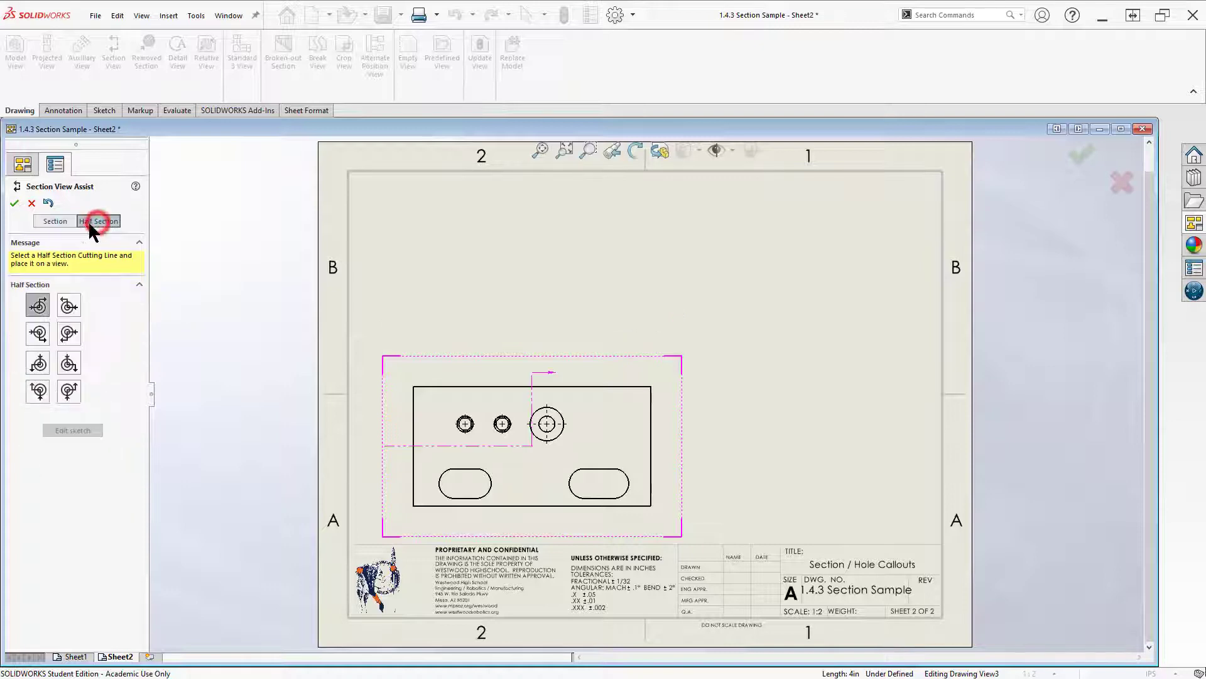
left_click(56, 221)
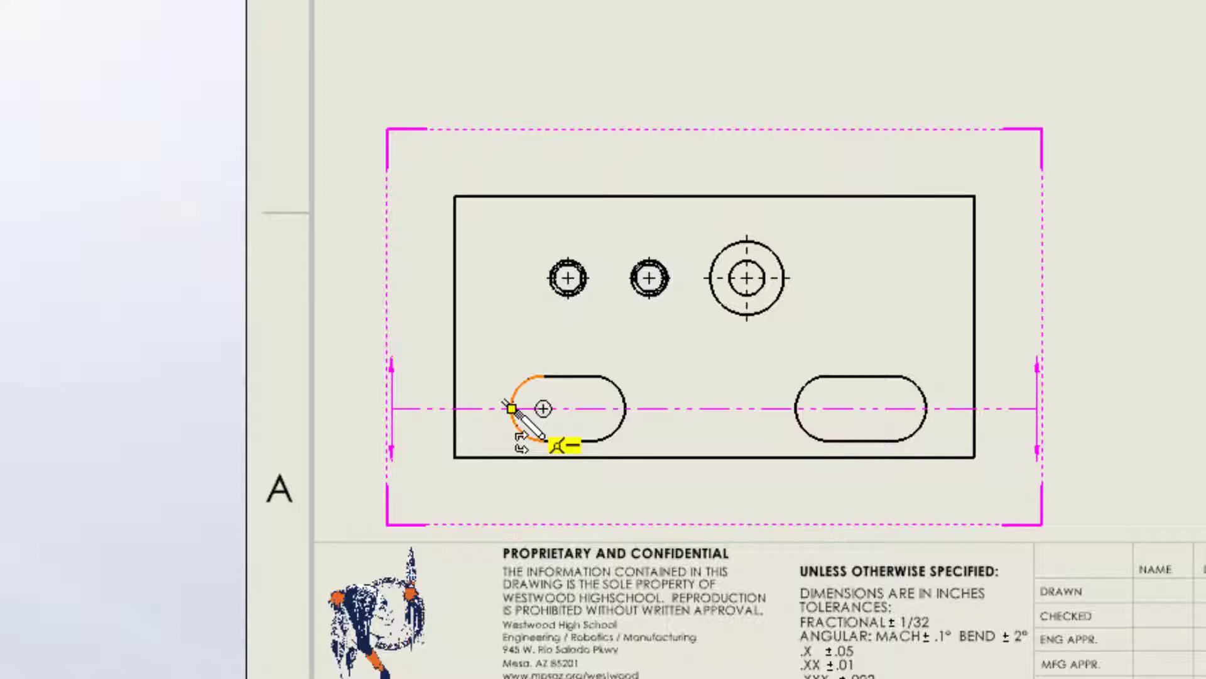
left_click(512, 409)
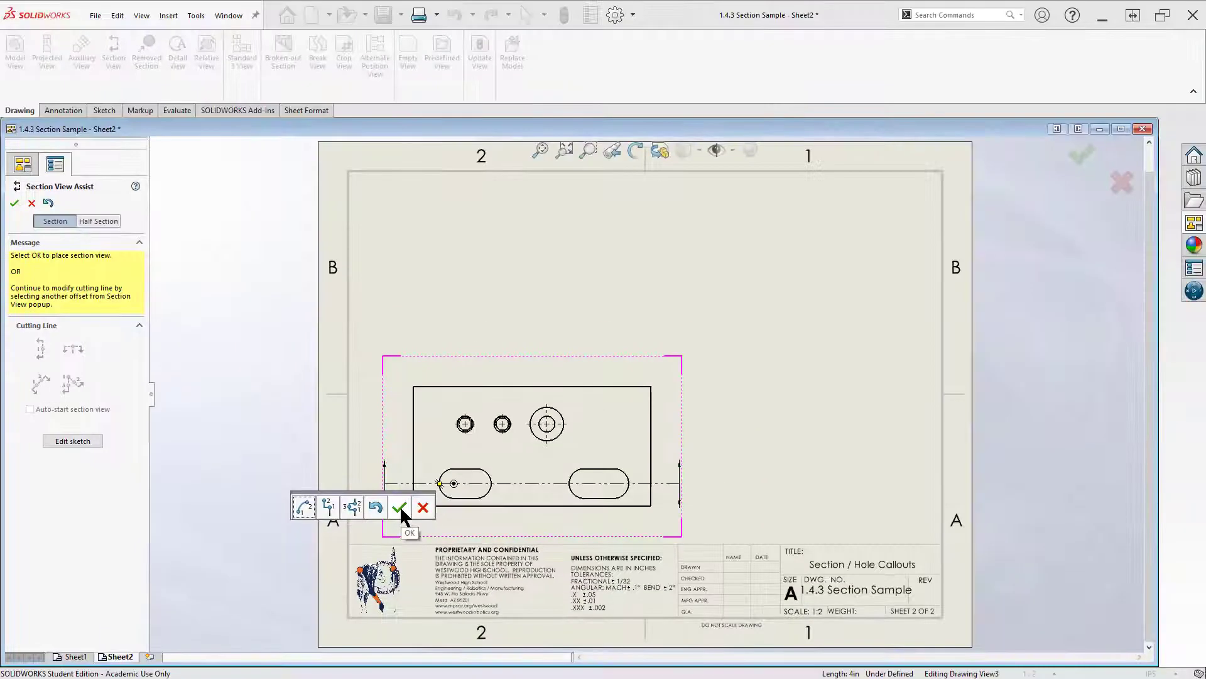
left_click(400, 507)
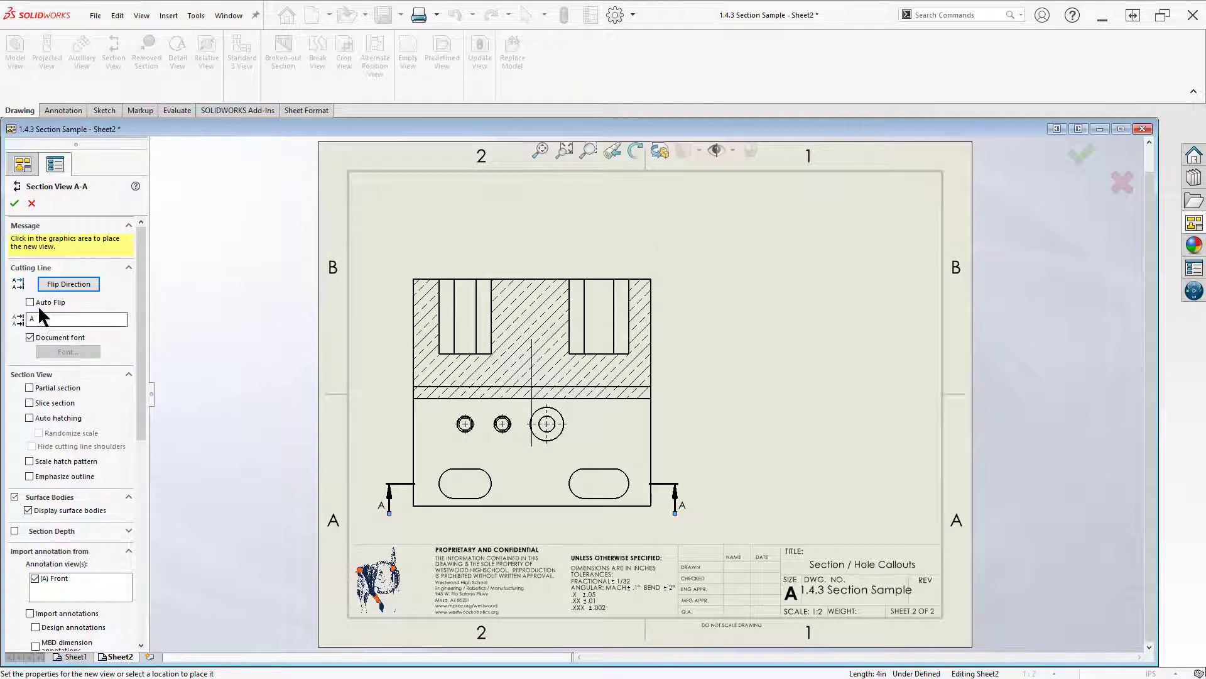
Place section A-A above the front view, keeping its direction, label A, default outline and hatching
left_click(457, 287)
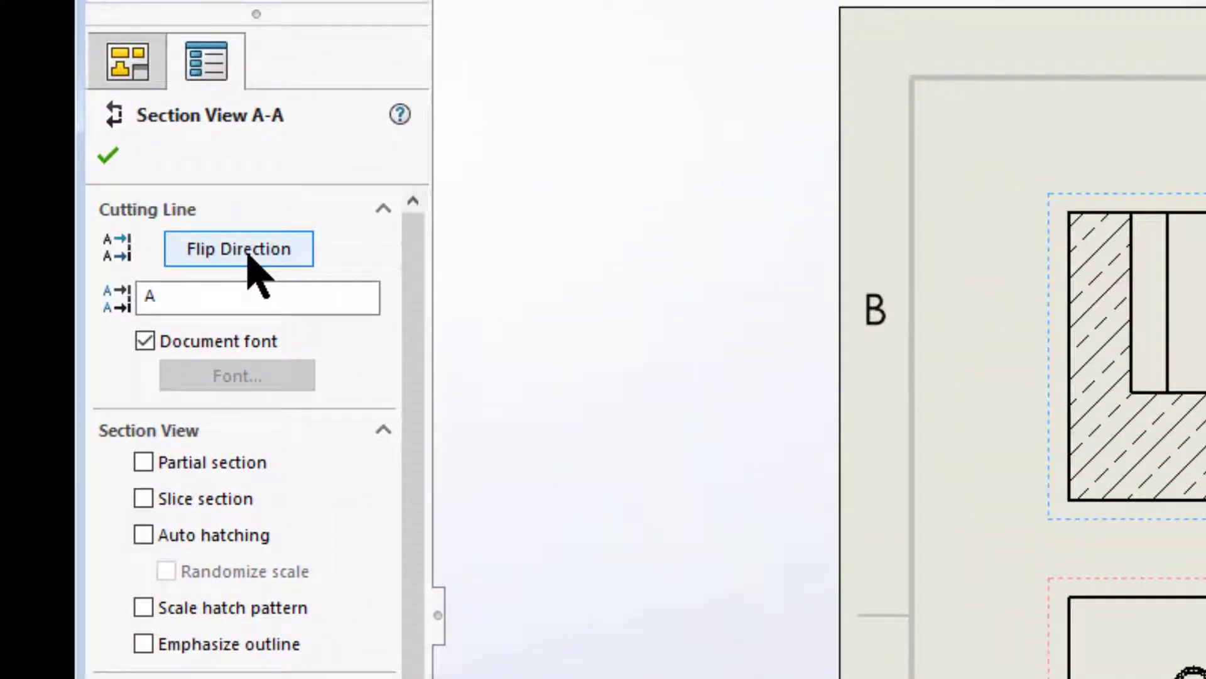
left_click(248, 255)
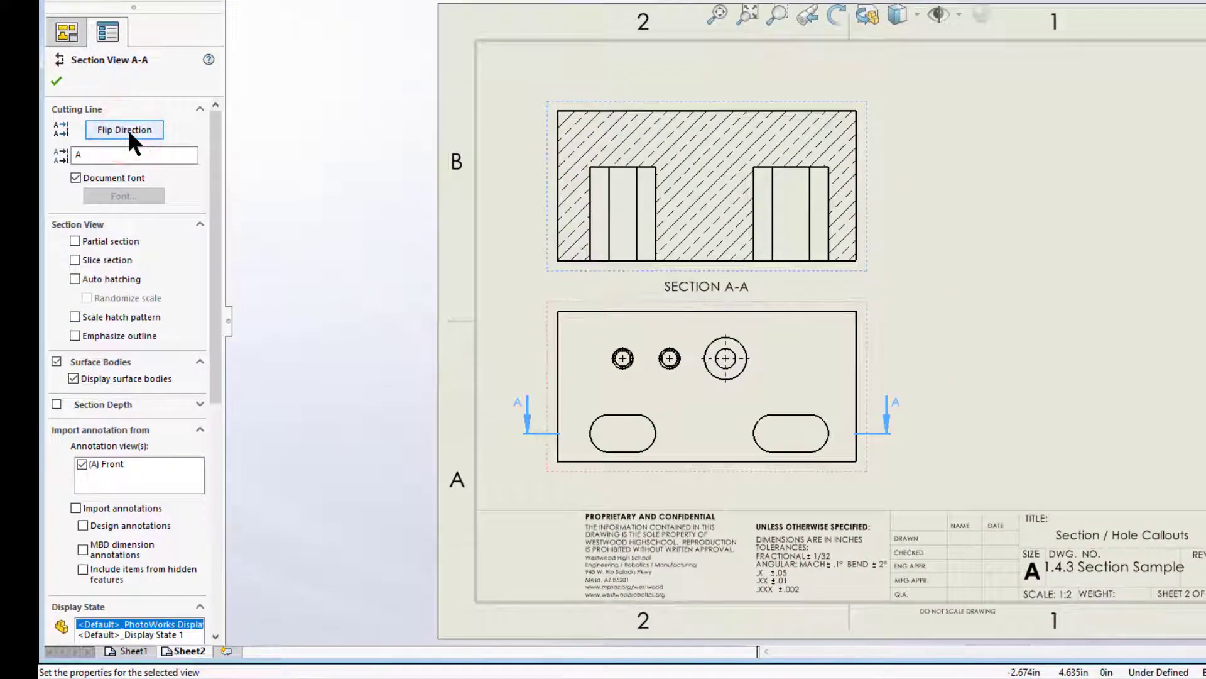
left_click(127, 129)
left_click_drag(87, 158, 69, 160)
type("b")
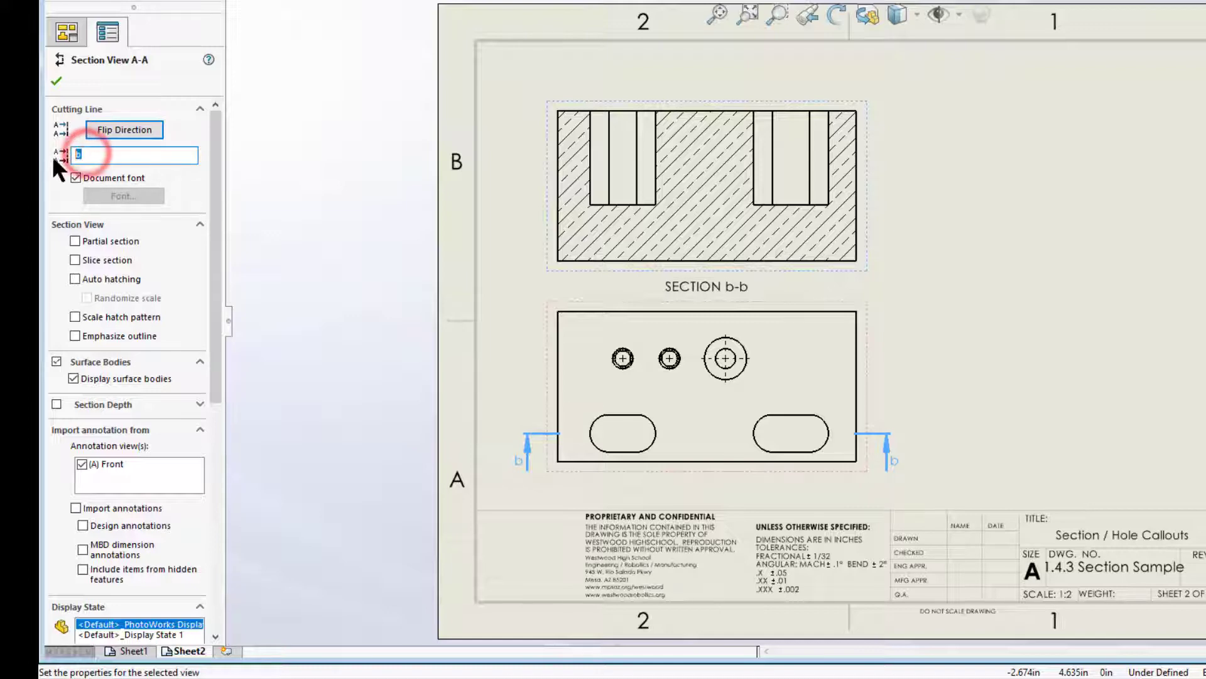
type("A")
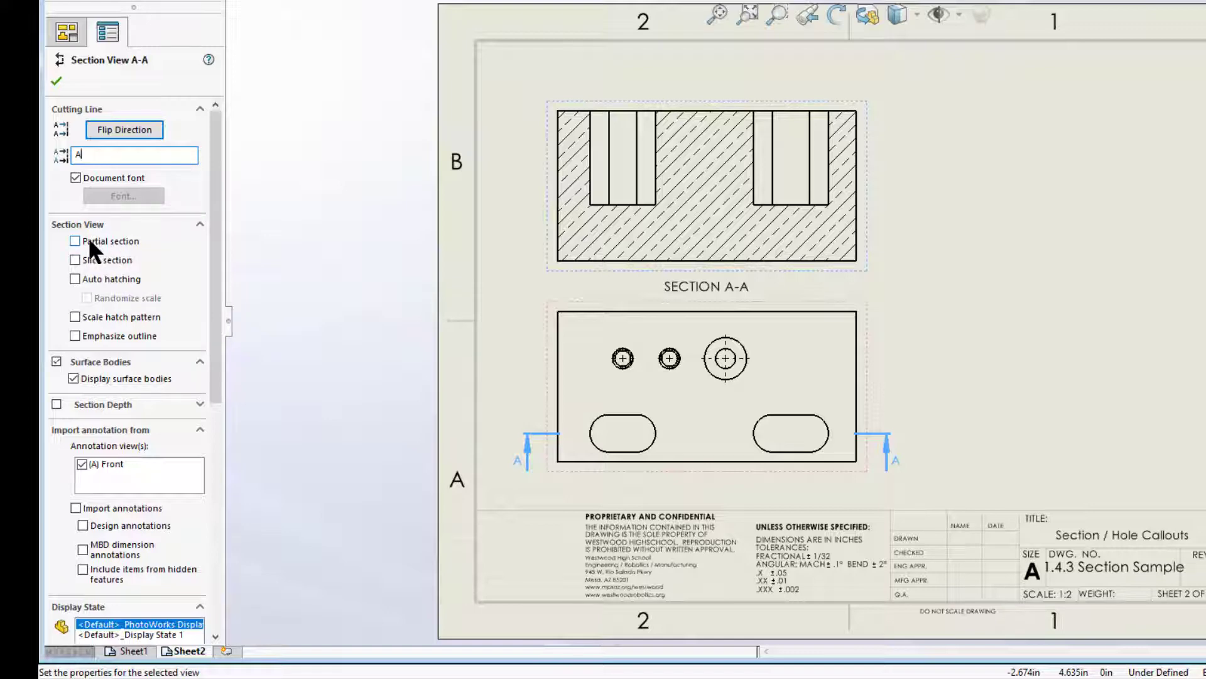
left_click(76, 335)
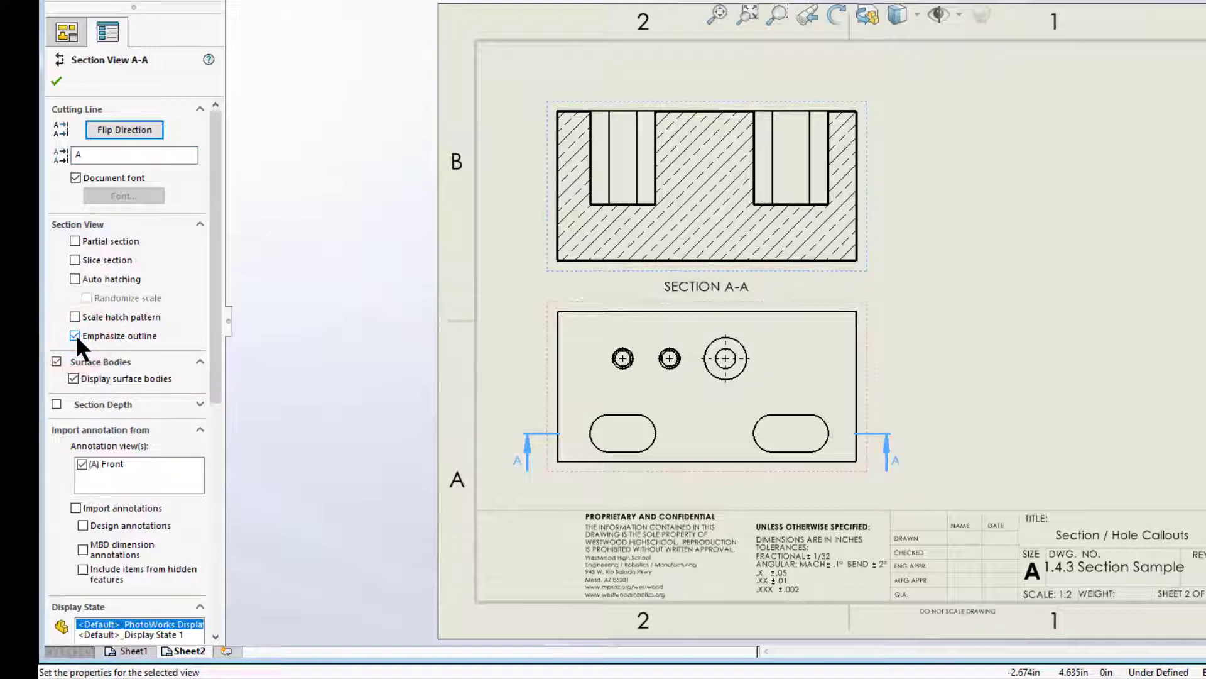
left_click(76, 334)
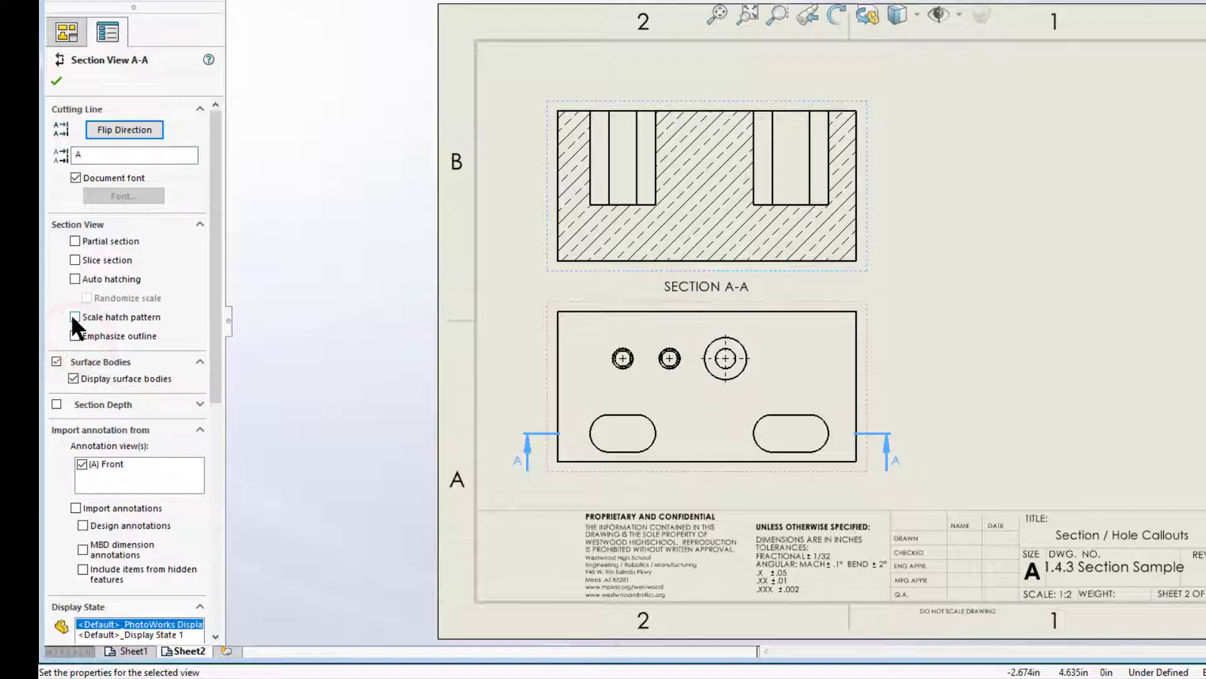
left_click(74, 316)
left_click(75, 316)
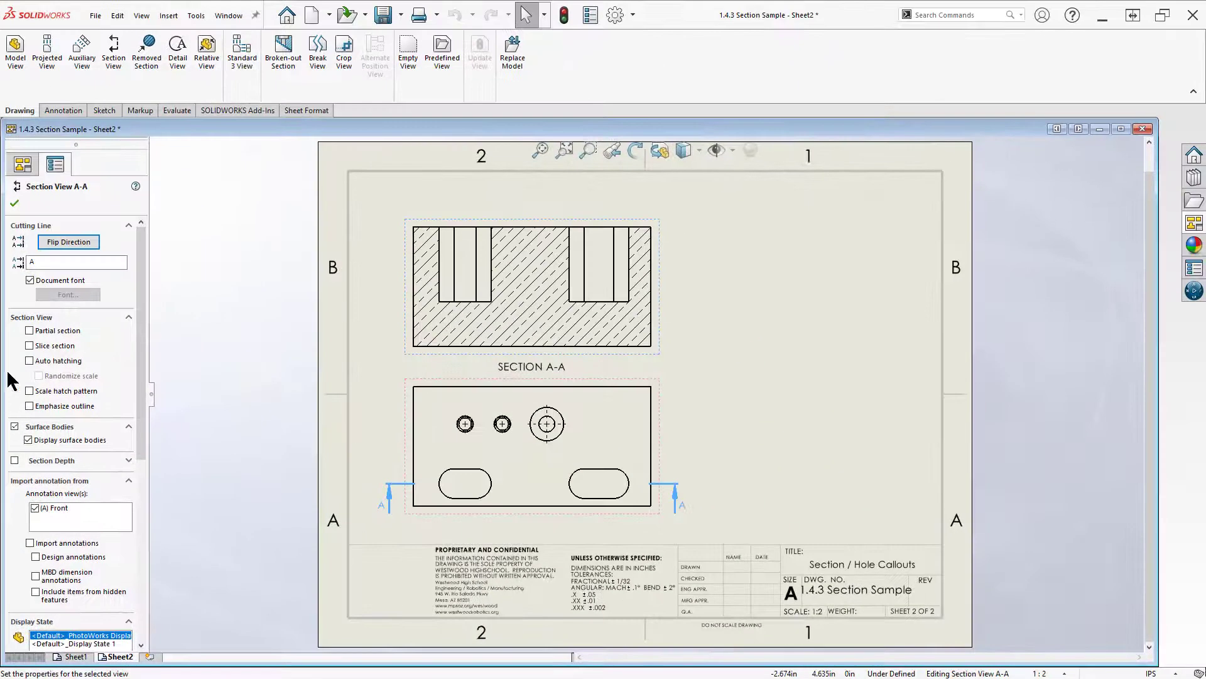
Confirm section A-A with its original direction, then select it and delete it
left_click(54, 245)
left_click(50, 243)
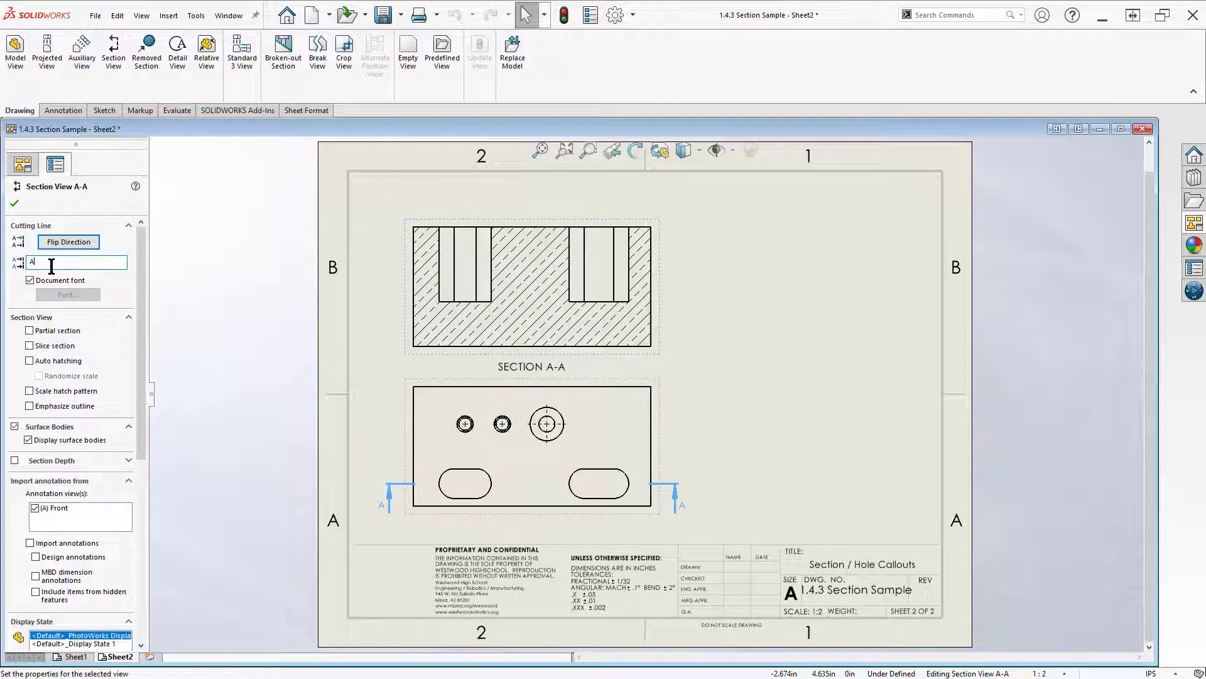
left_click(13, 204)
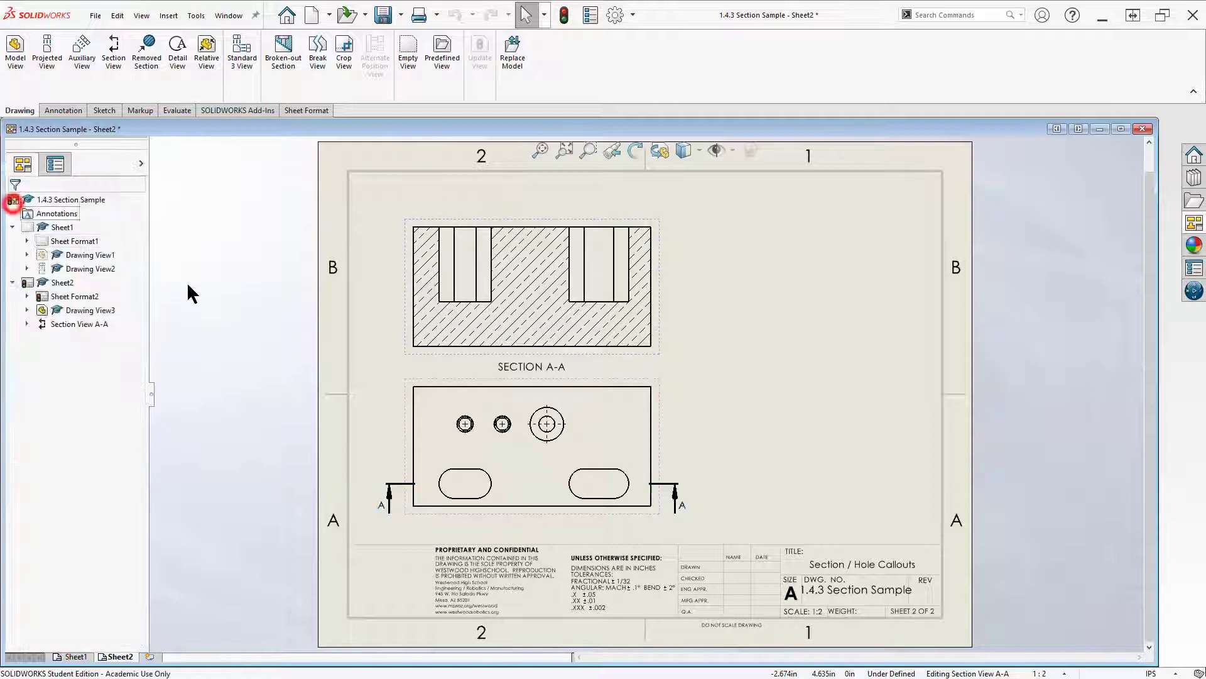
left_click(435, 360)
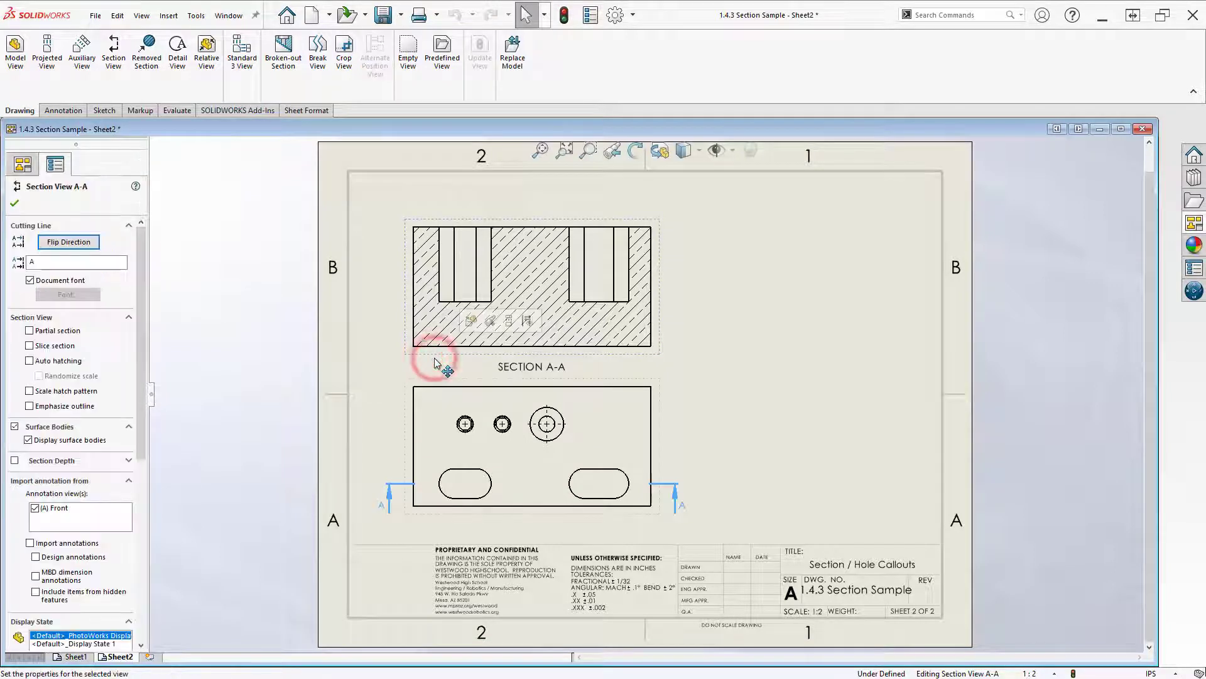
key("Delete")
Confirm the deletion and draw a new horizontal cutting line through the slot's arc centre
left_click(687, 301)
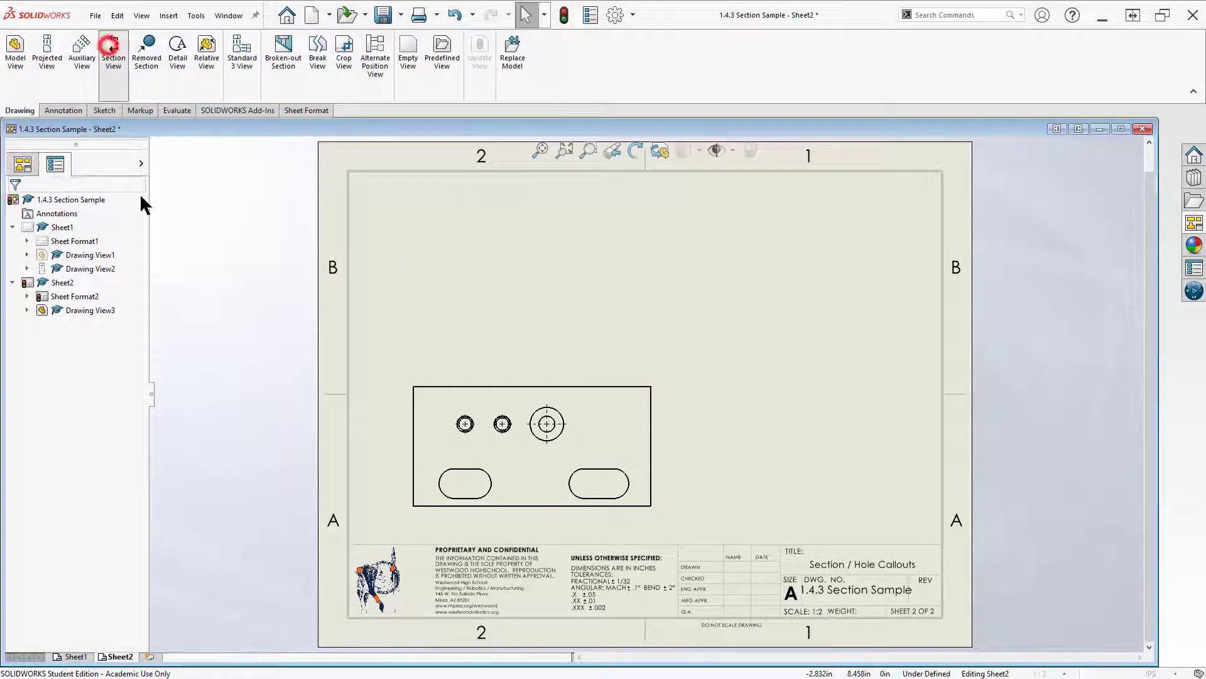
left_click(112, 52)
left_click(73, 390)
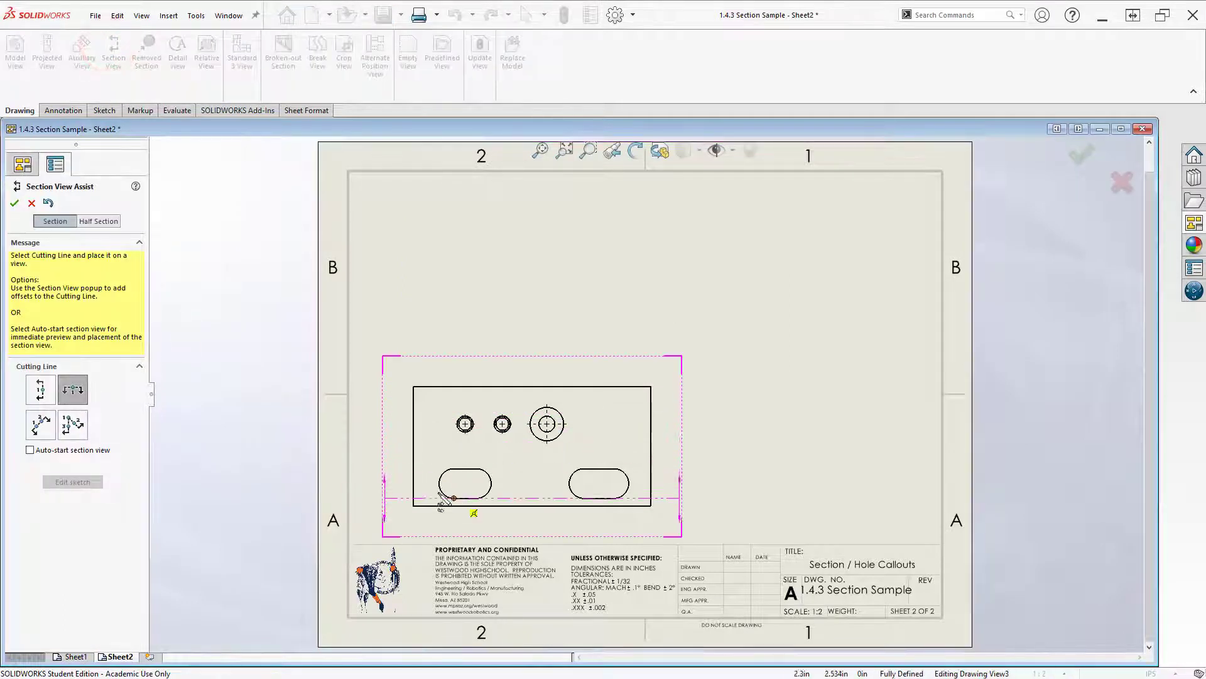
left_click(439, 483)
left_click(401, 510)
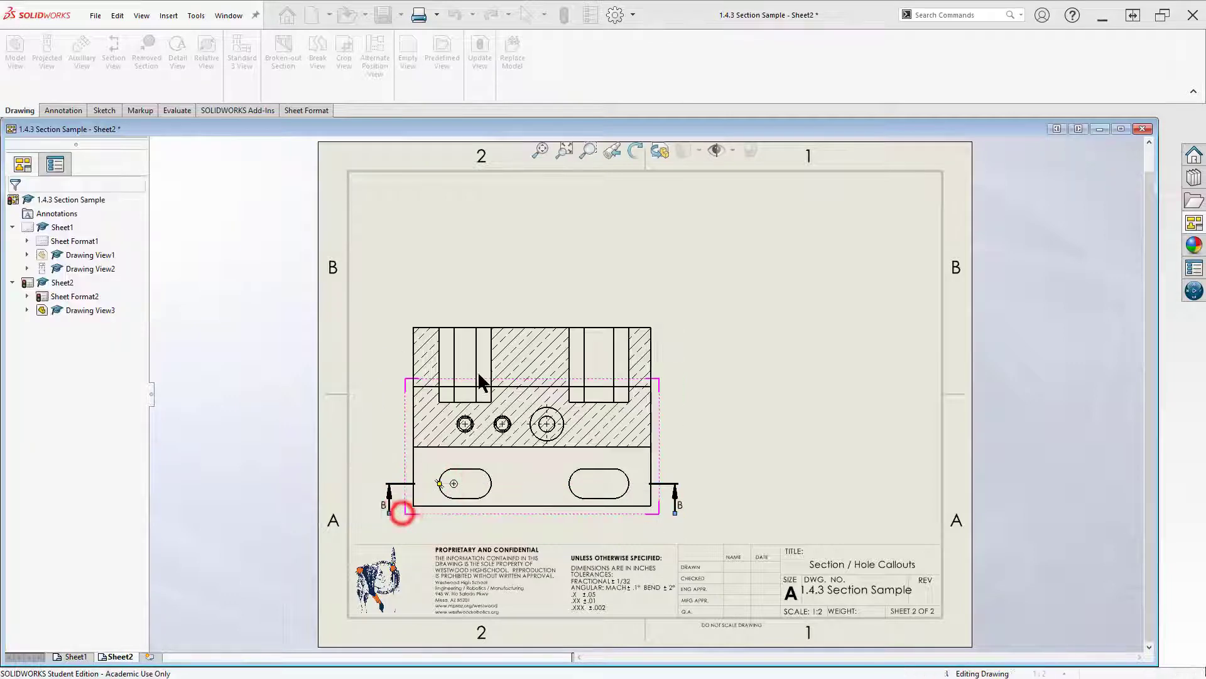
Place the new section above the front view and relabel it A
left_click(462, 262)
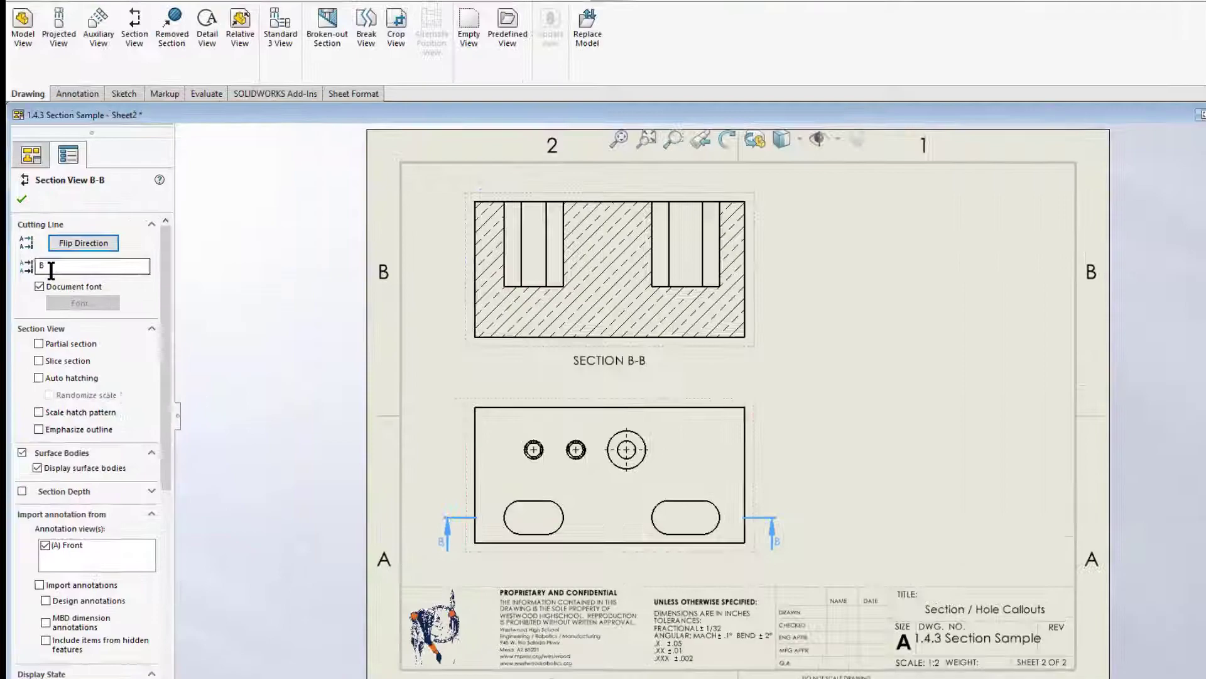
double_click(35, 262)
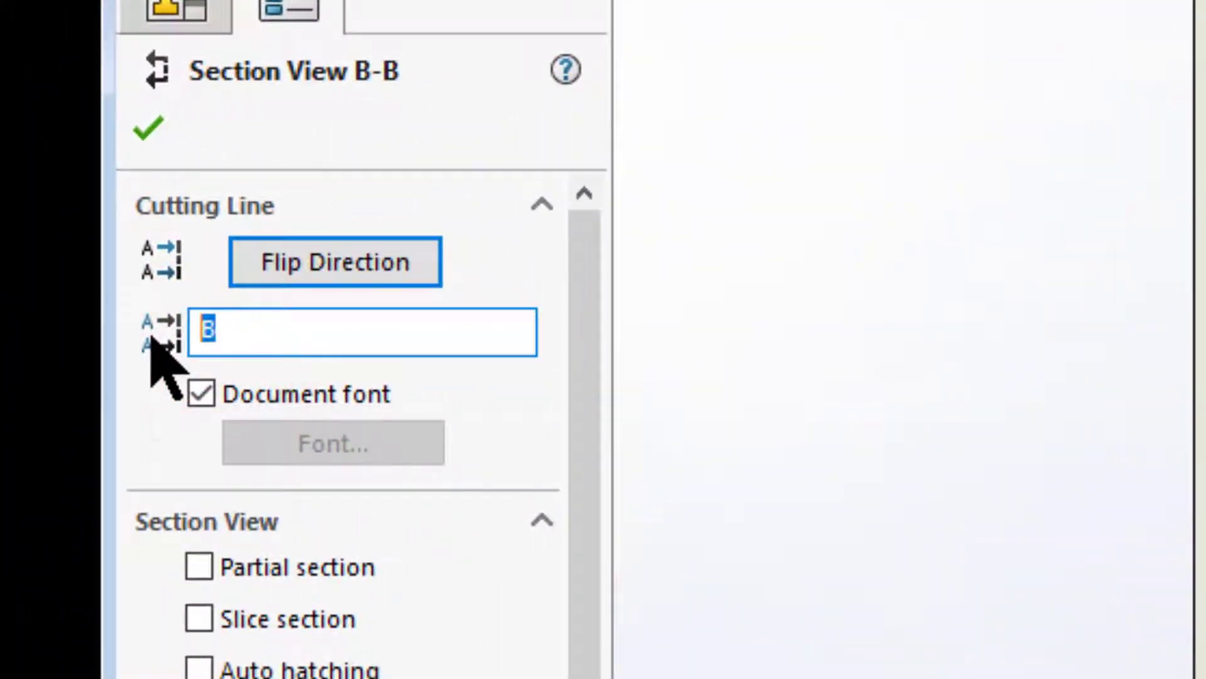
type("A")
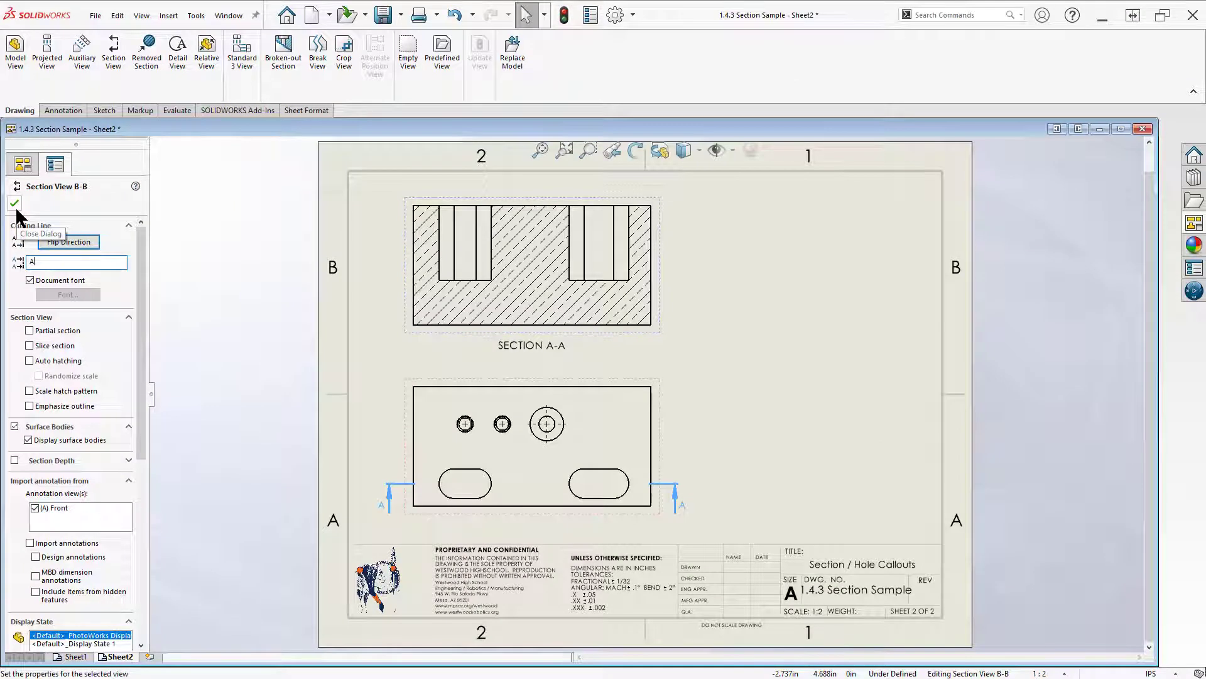
left_click(16, 209)
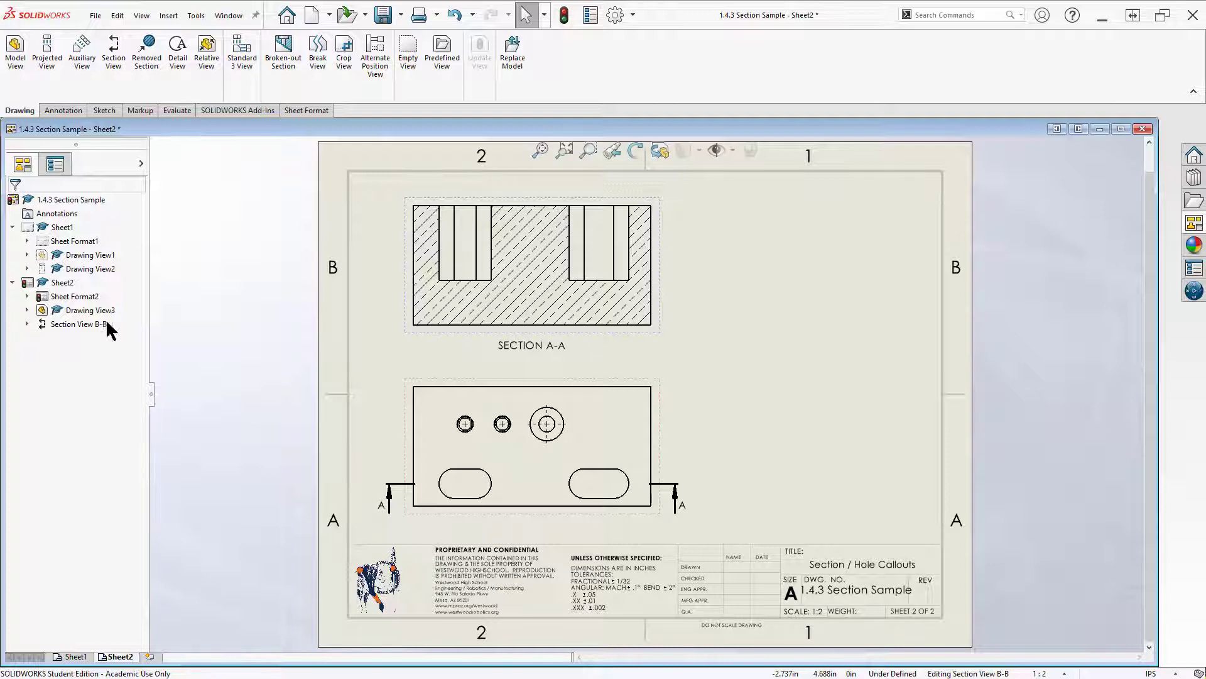
Dimension the left slot with 0.750 and R0.500, and callout the right slot as 1.000 X 2.000
left_click(63, 110)
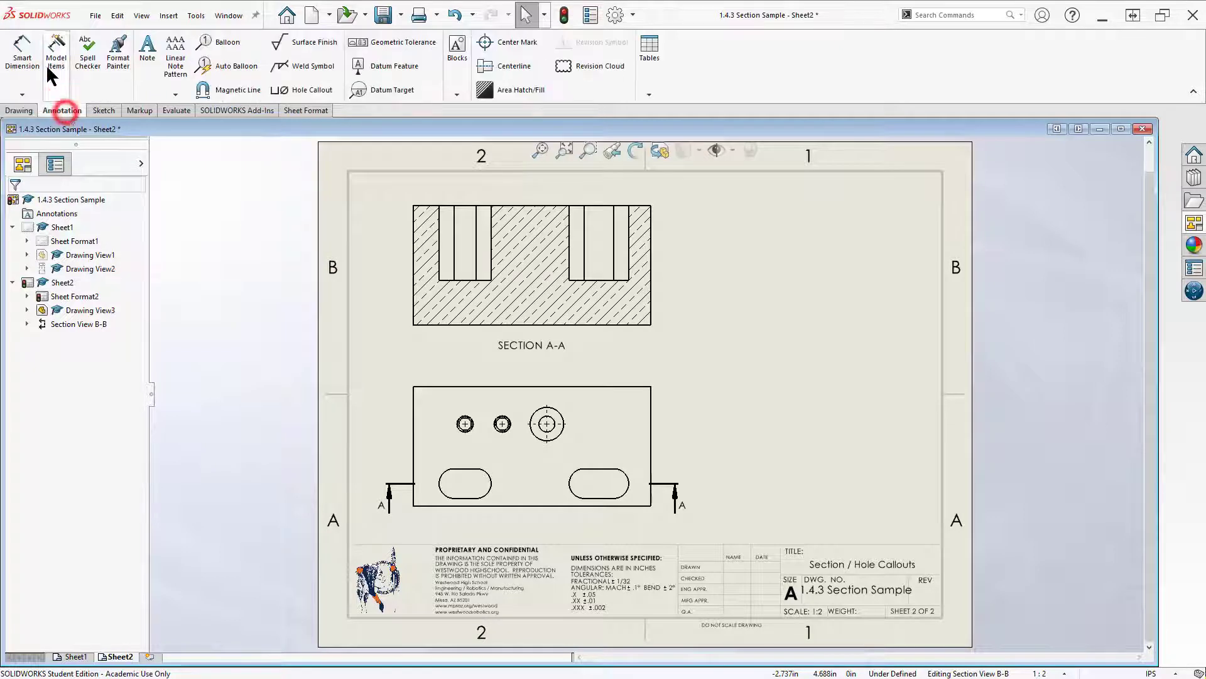
left_click(39, 65)
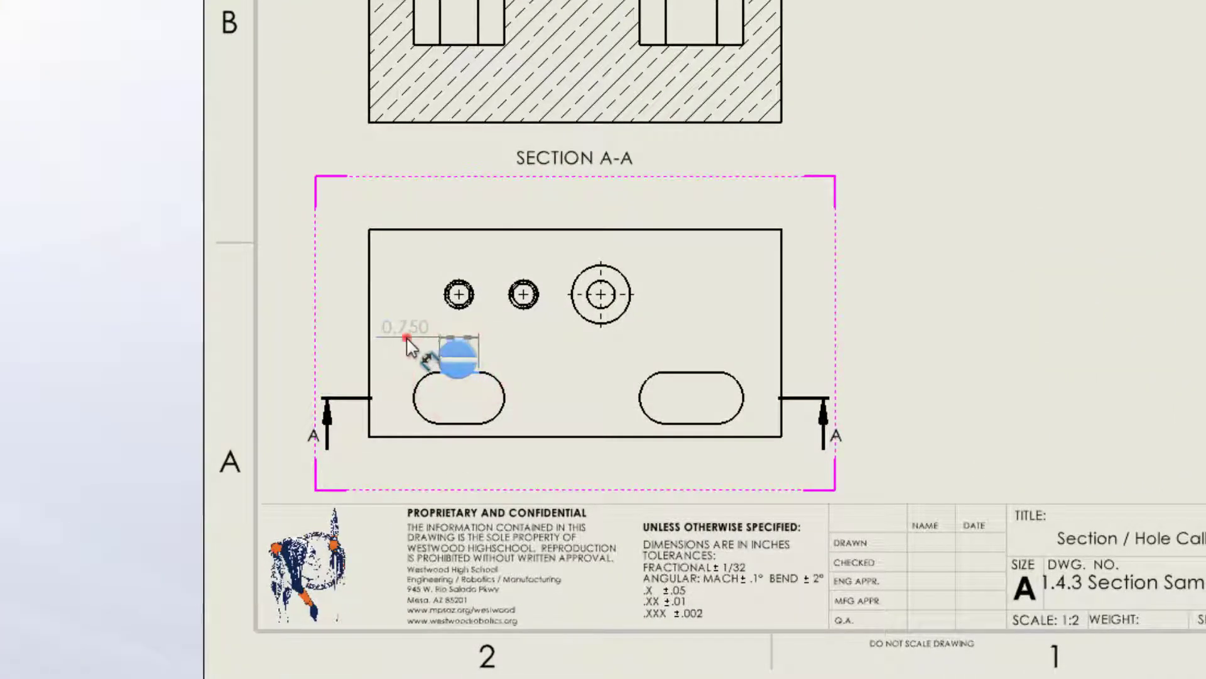
left_click(405, 338)
left_click(419, 391)
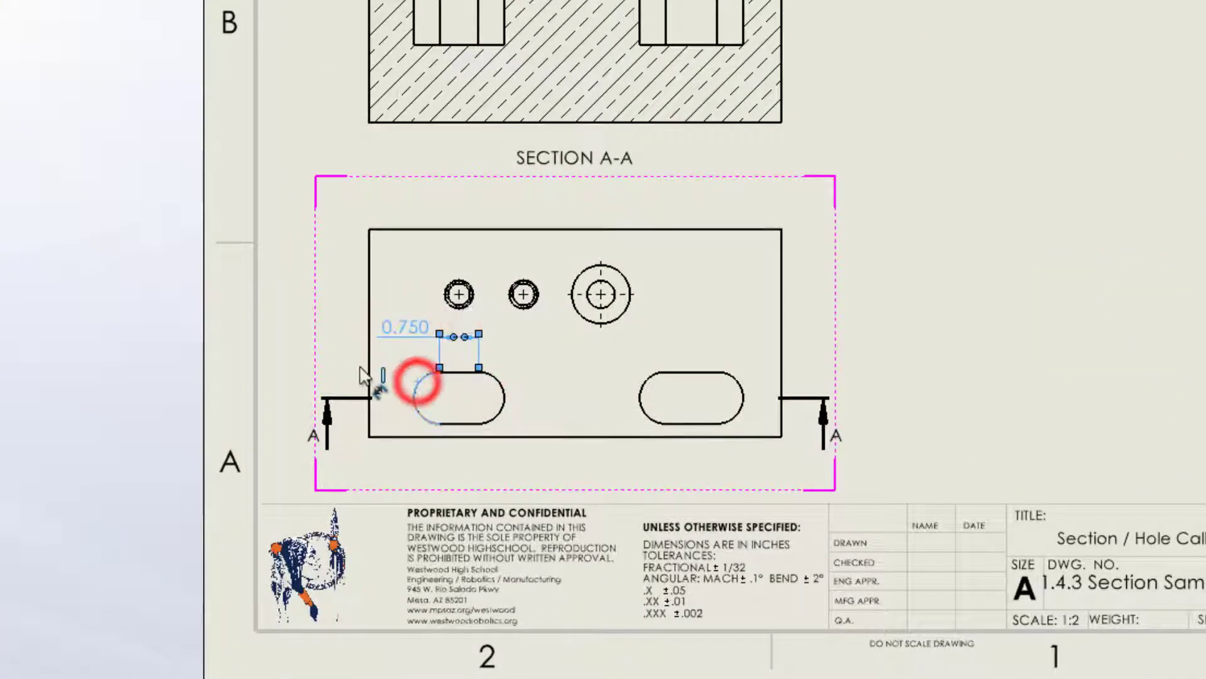
left_click(335, 346)
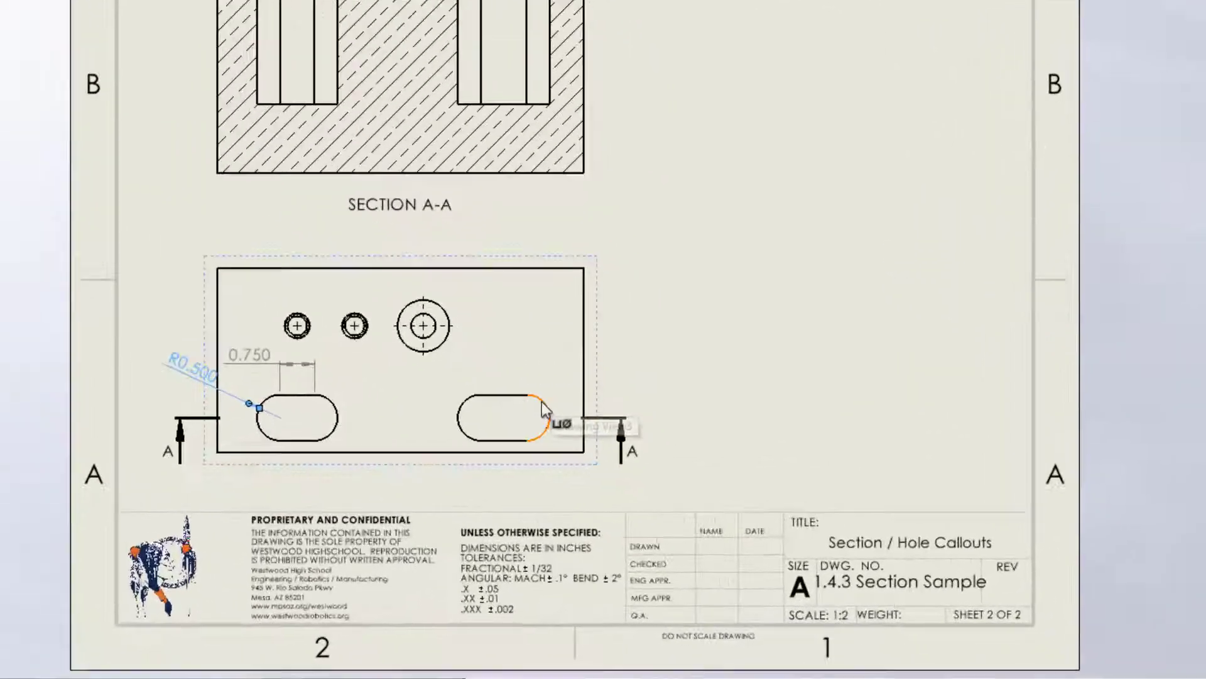
left_click(542, 402)
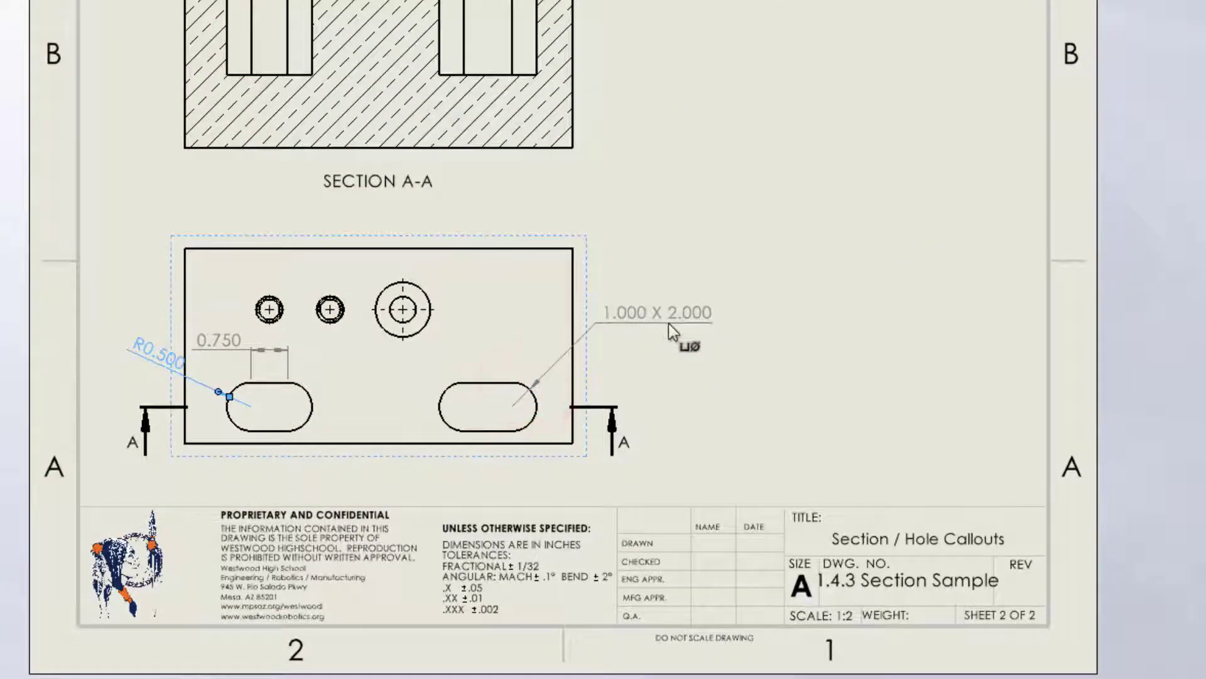
left_click(668, 323)
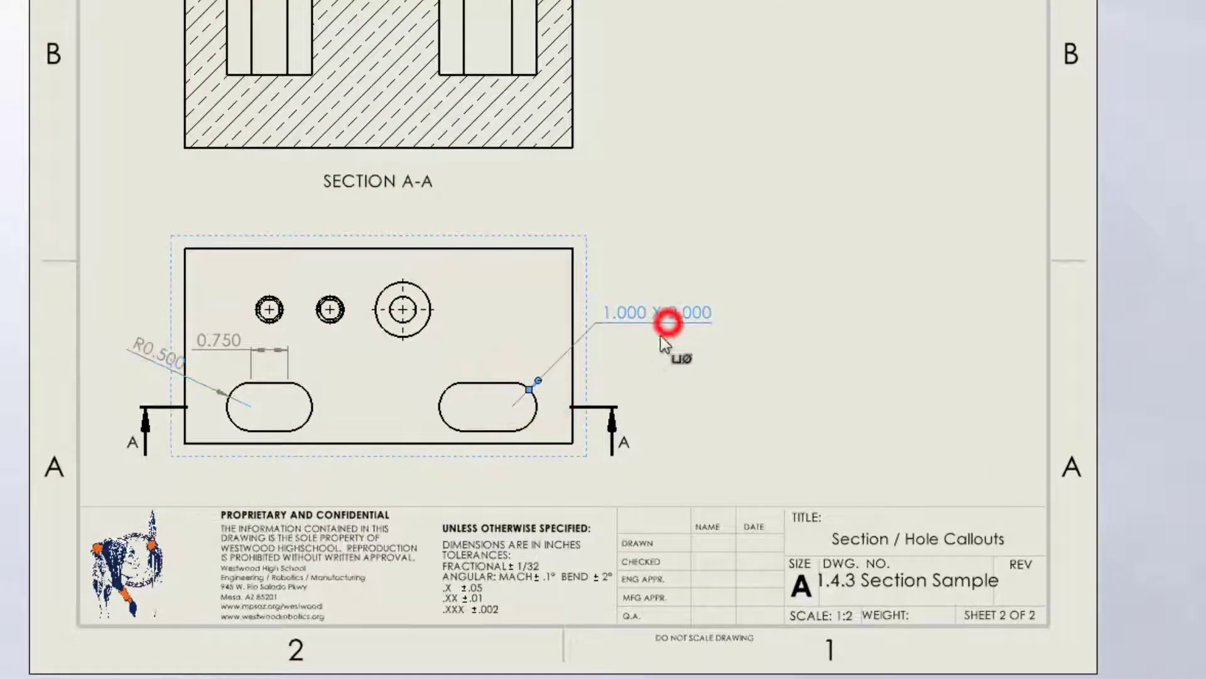
Delete the 0.750 and R0.500 dimensions, callout the left slot as 1.000 X 1.750, and reposition the view
left_click(256, 359)
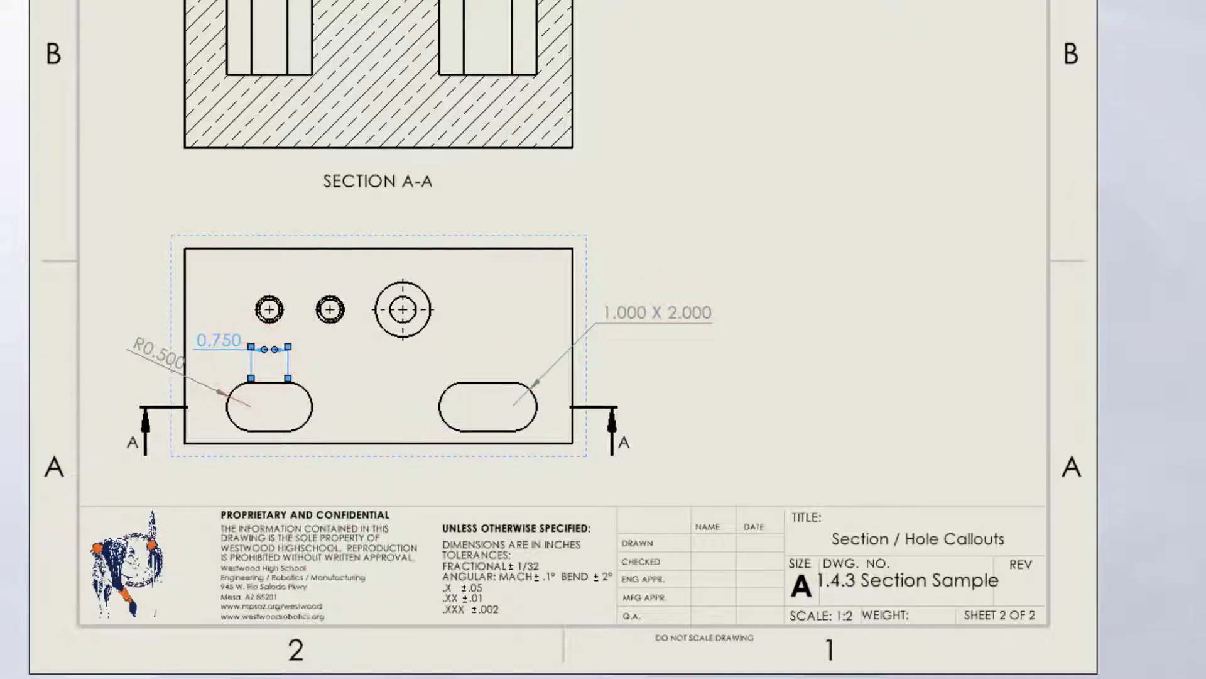
key("Delete")
left_click(184, 369)
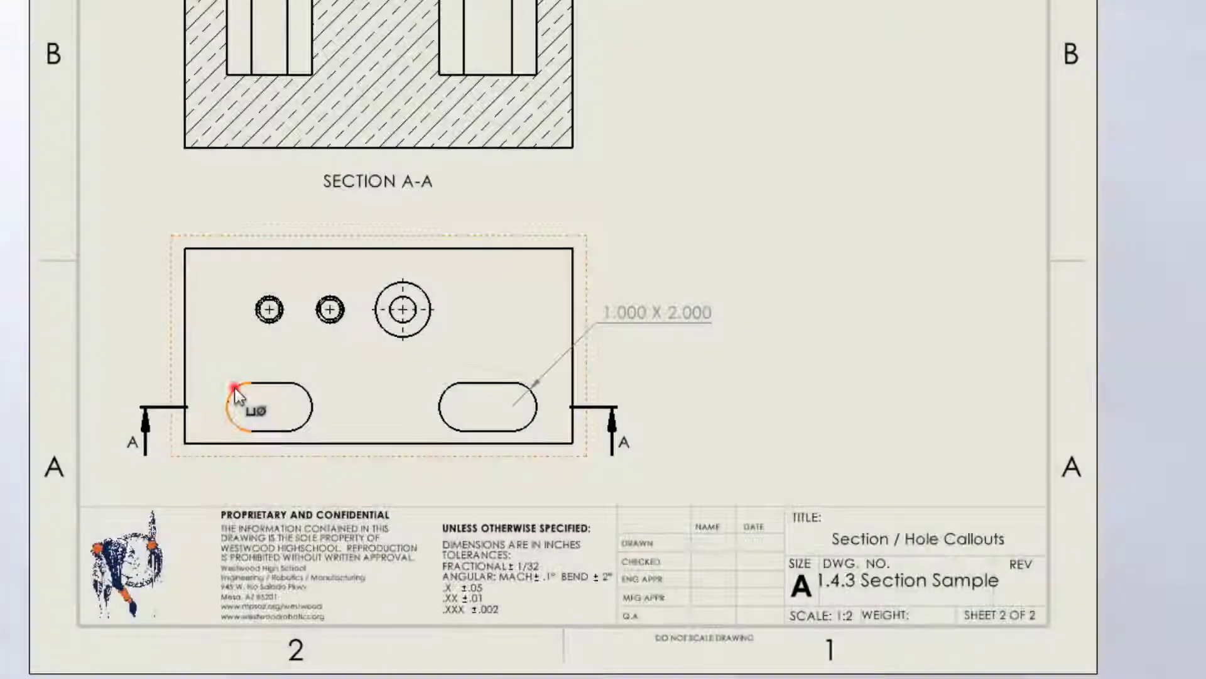
left_click(236, 391)
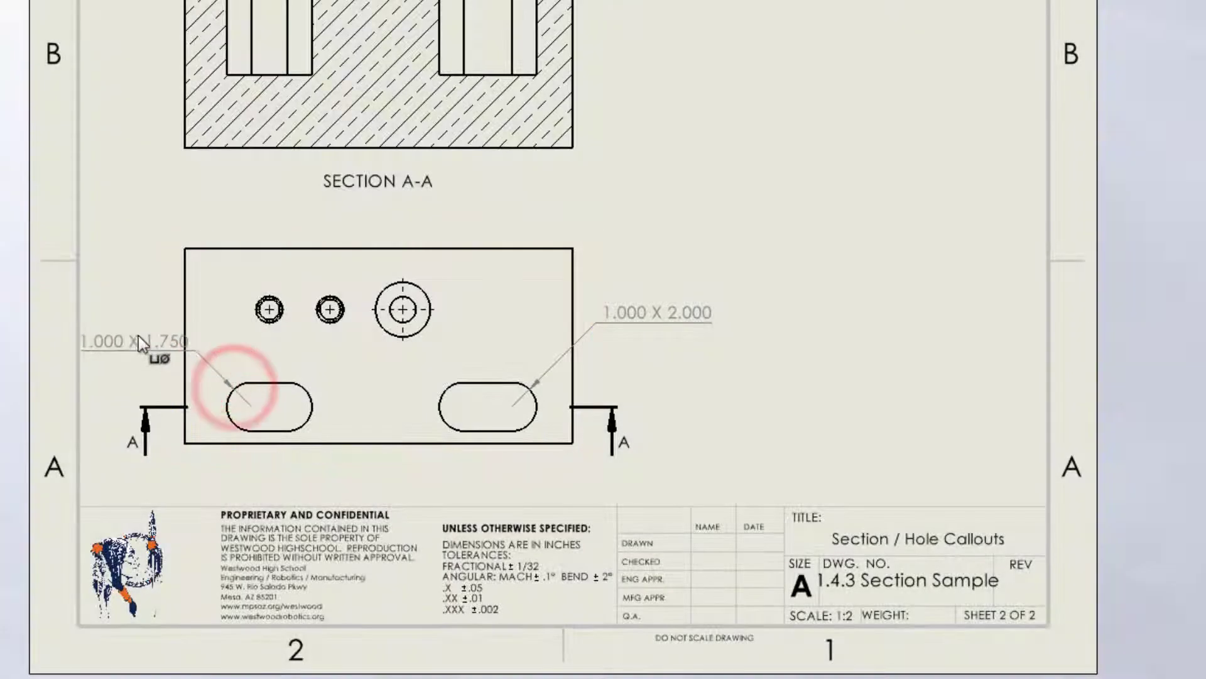
left_click(142, 331)
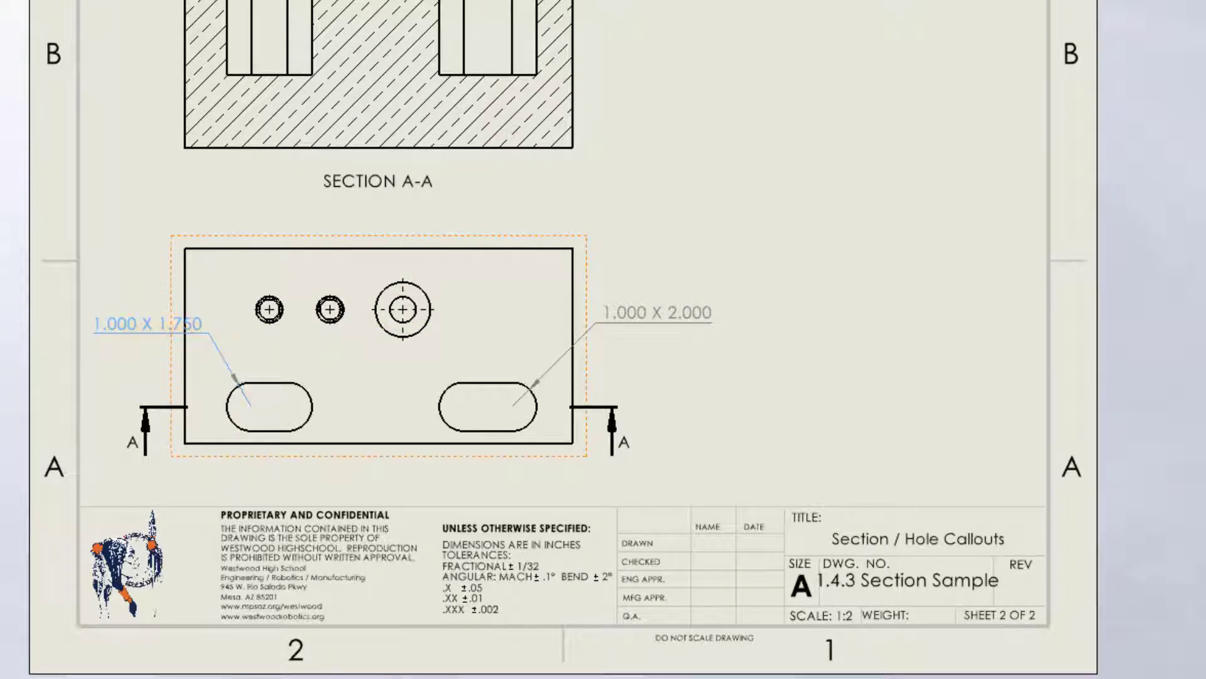
mouse_move(392, 458)
left_mouse_down()
mouse_move(474, 437)
mouse_move(461, 446)
left_mouse_up()
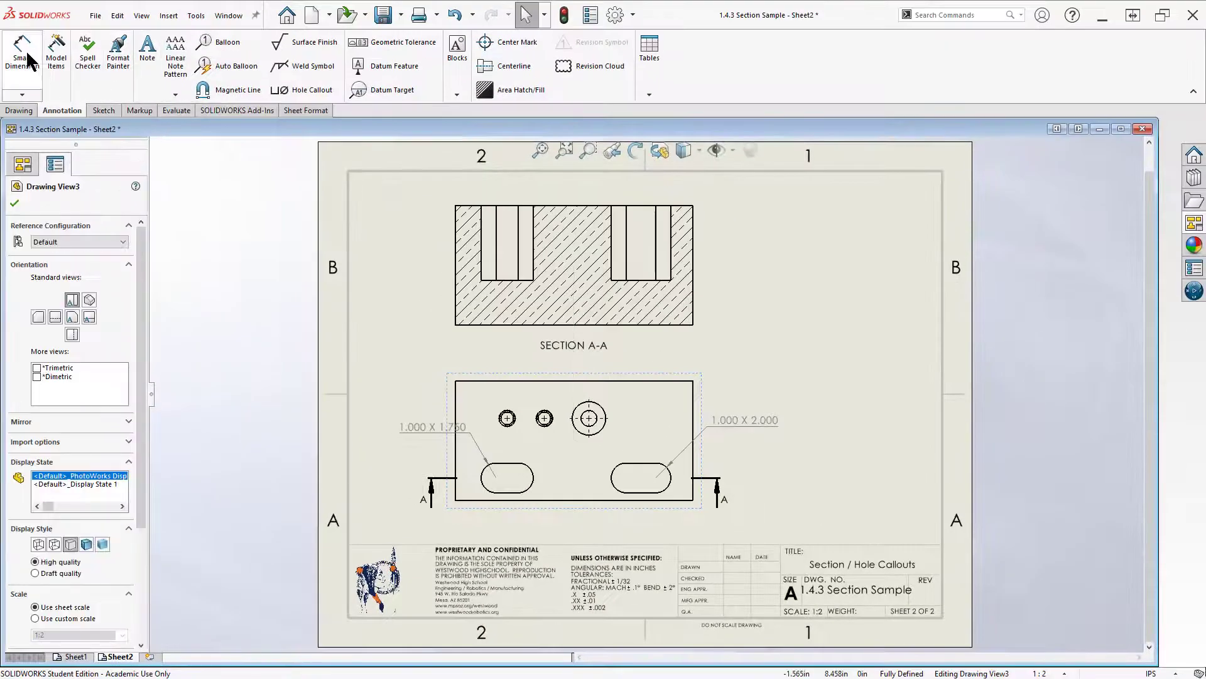
Add 2.500 depth dimensions for both slots on either side of Section A-A
left_click(24, 55)
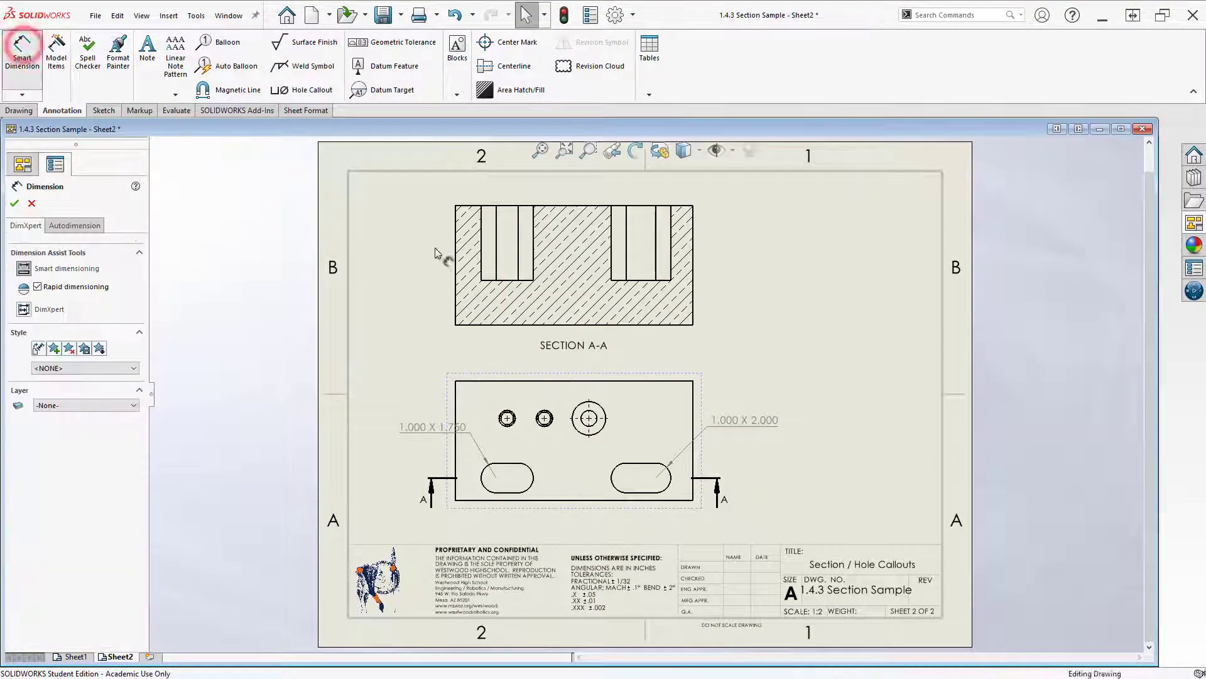
left_click(472, 208)
left_click(500, 280)
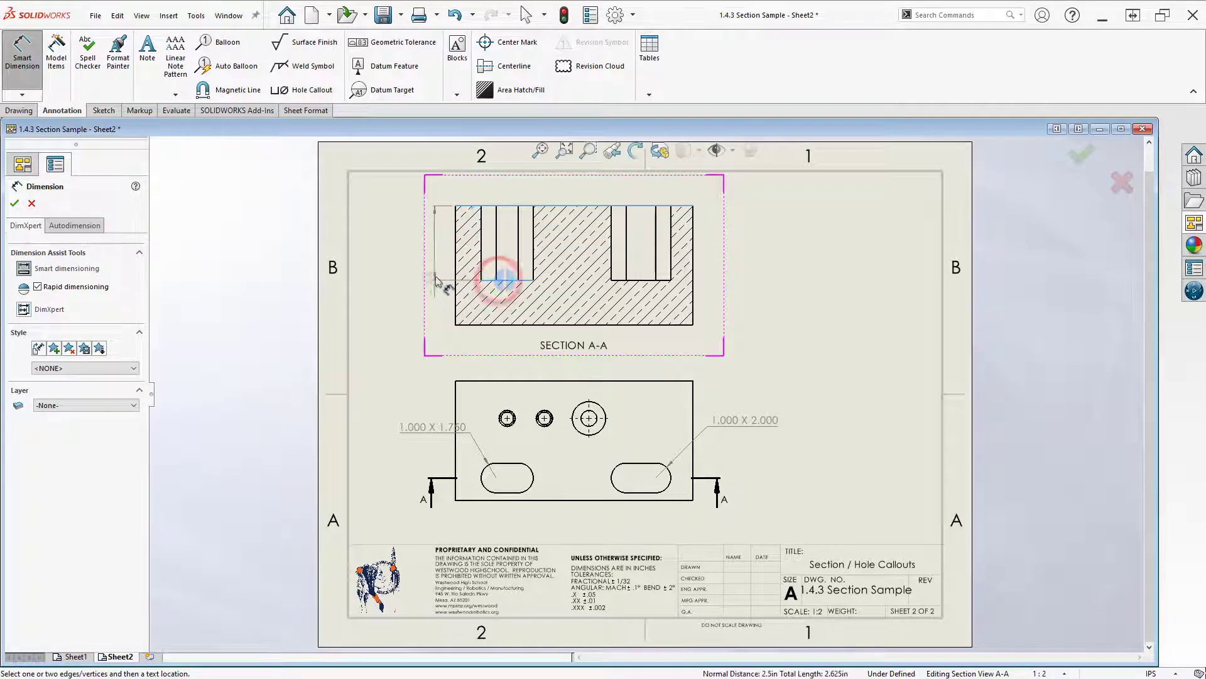
left_click(438, 247)
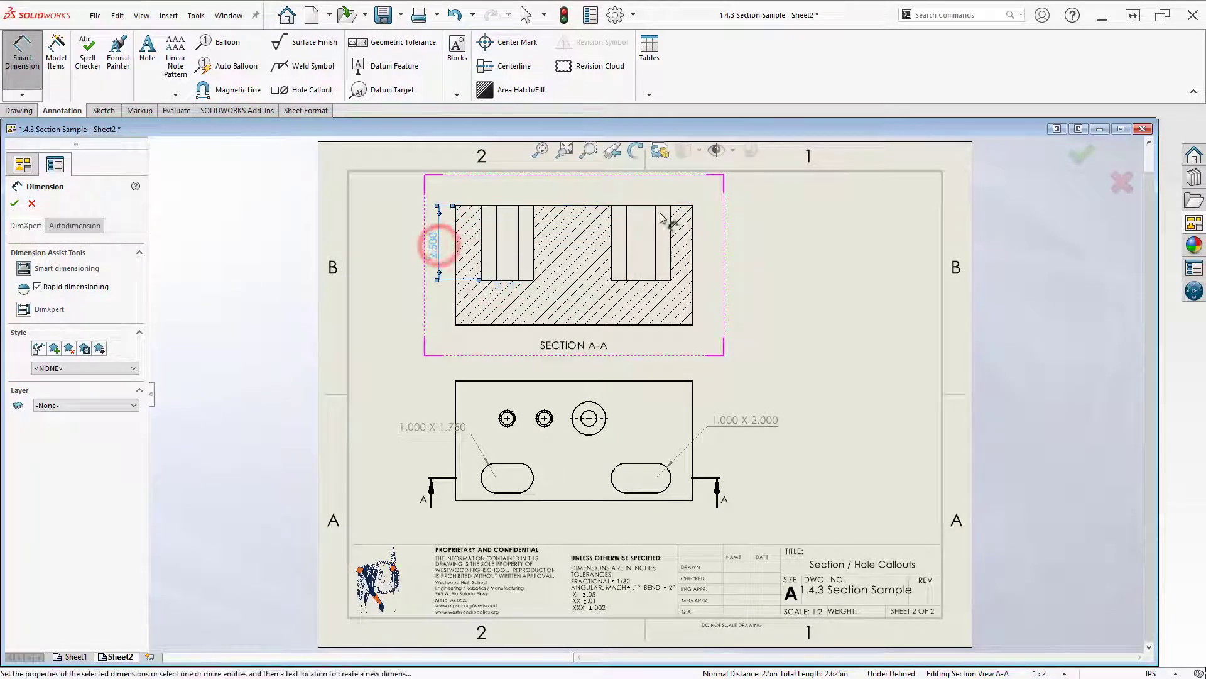
left_click(639, 207)
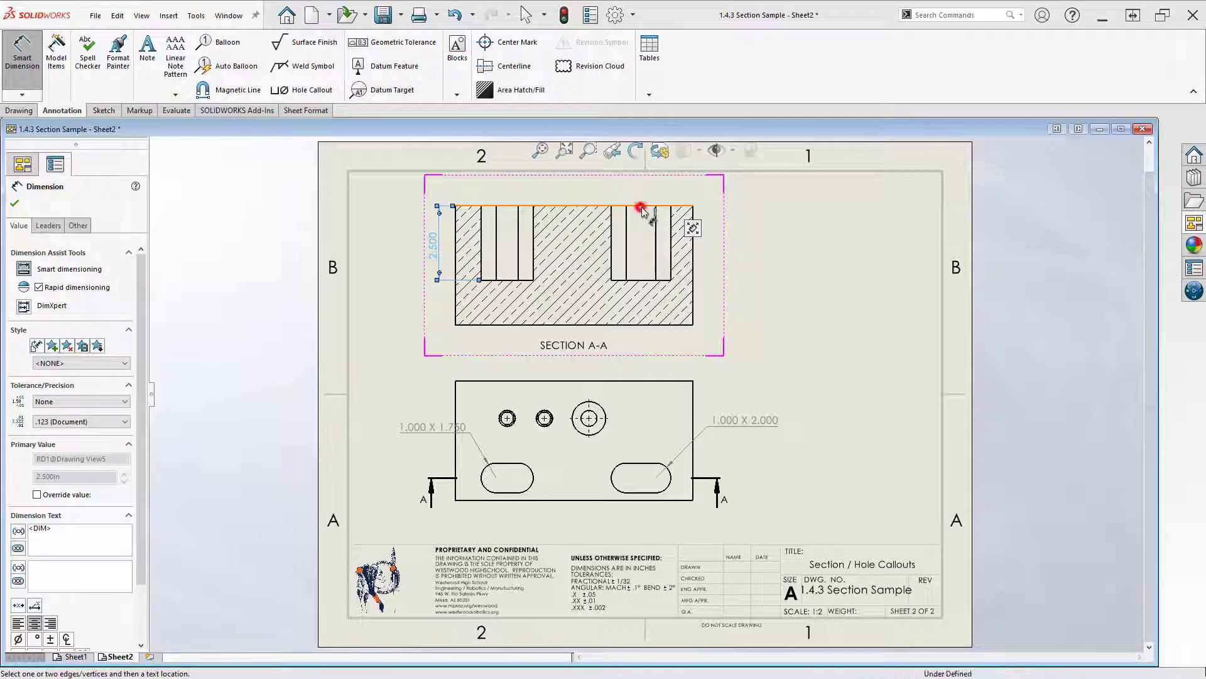
left_click(647, 281)
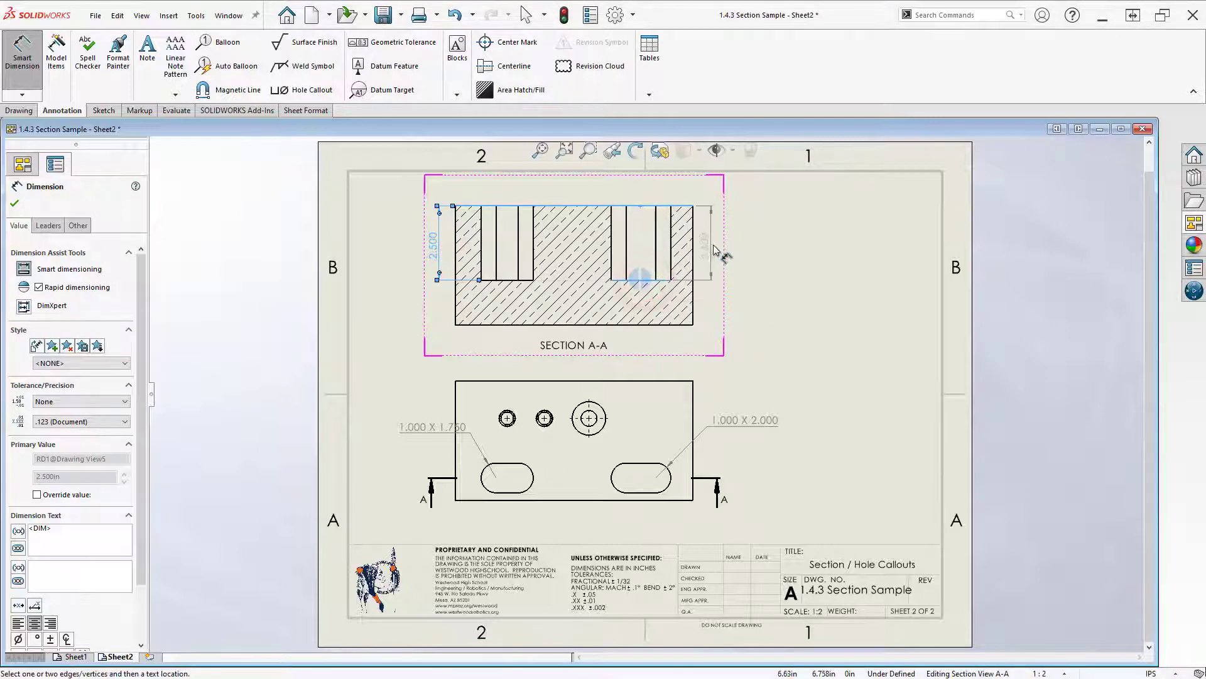
left_click(711, 244)
Move the 1.000 X 1.750 slot callout farther left
left_click(856, 314)
left_click(22, 53)
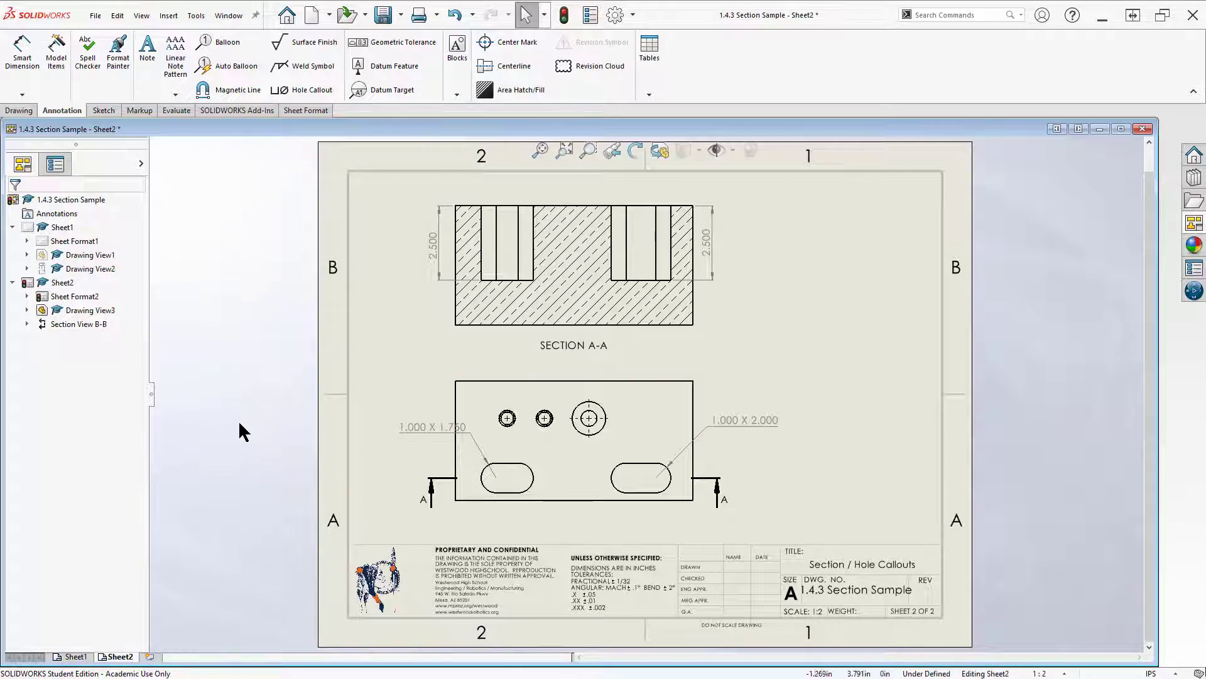
left_click_drag(414, 429, 393, 433)
left_click(850, 382)
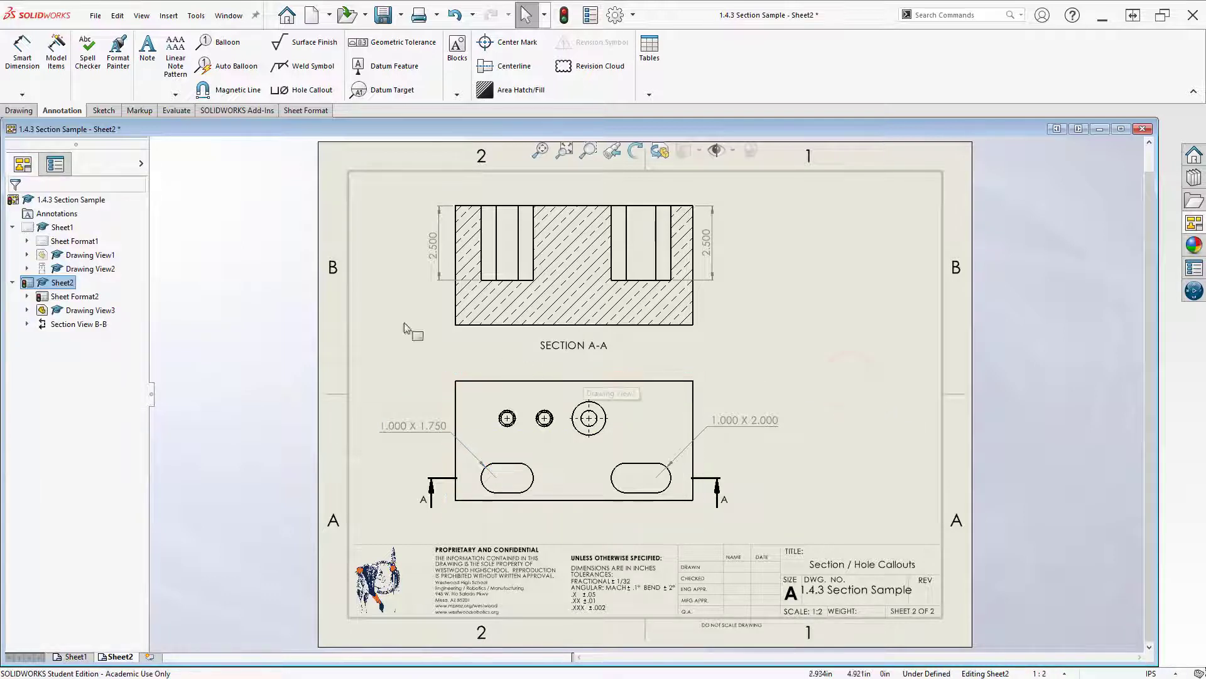
Save the drawing as 1.4.3 Section Sample.SLDDRW in the 1.4.3 folder
left_click(95, 15)
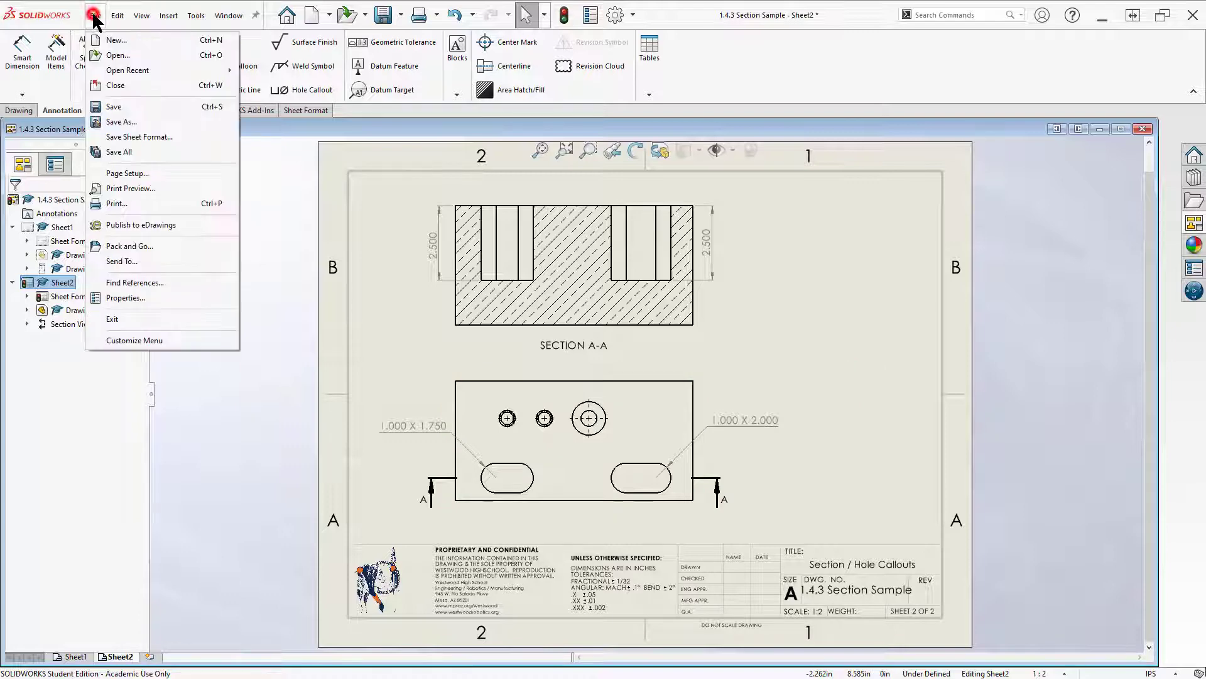
left_click(124, 107)
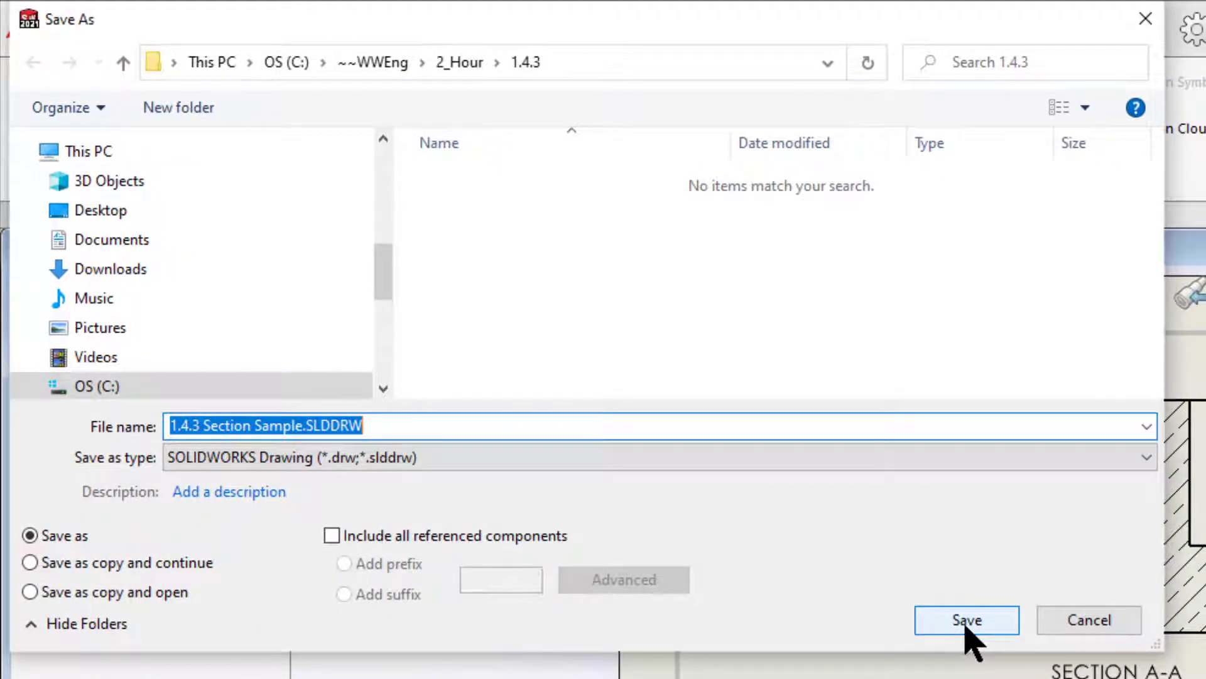
left_click(967, 625)
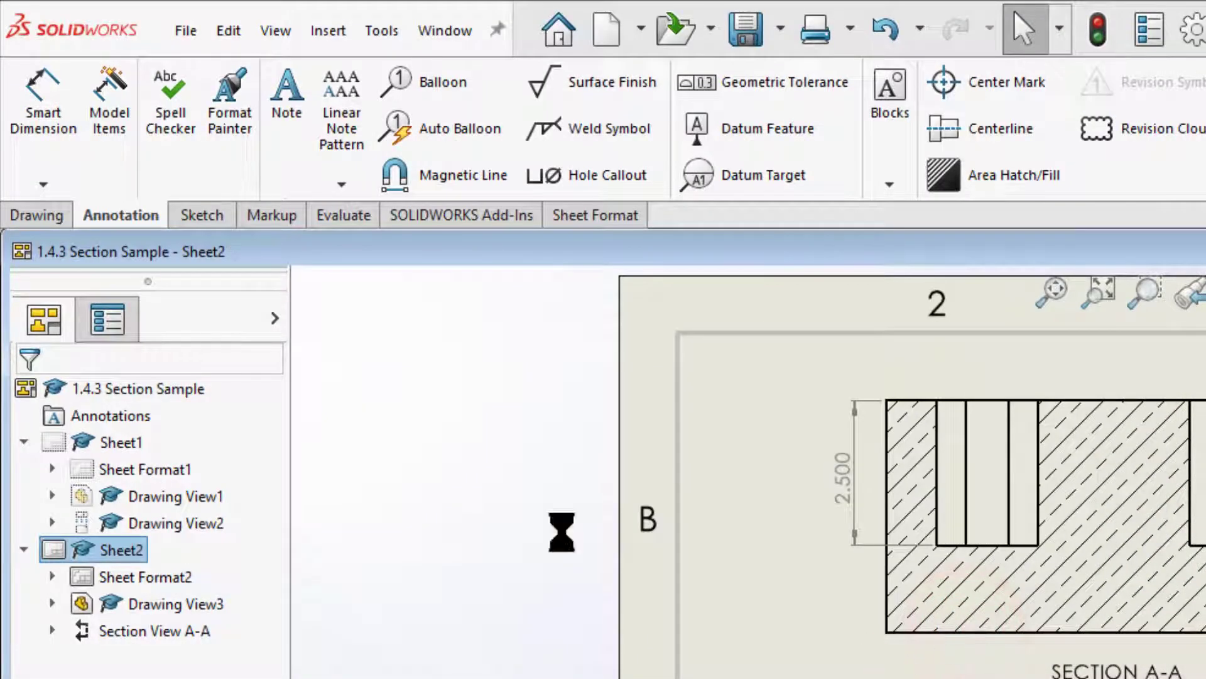
Export Sheet1 and Sheet2 to 1.4.3 Section Sample.pdf as an Adobe PDF
left_click(187, 32)
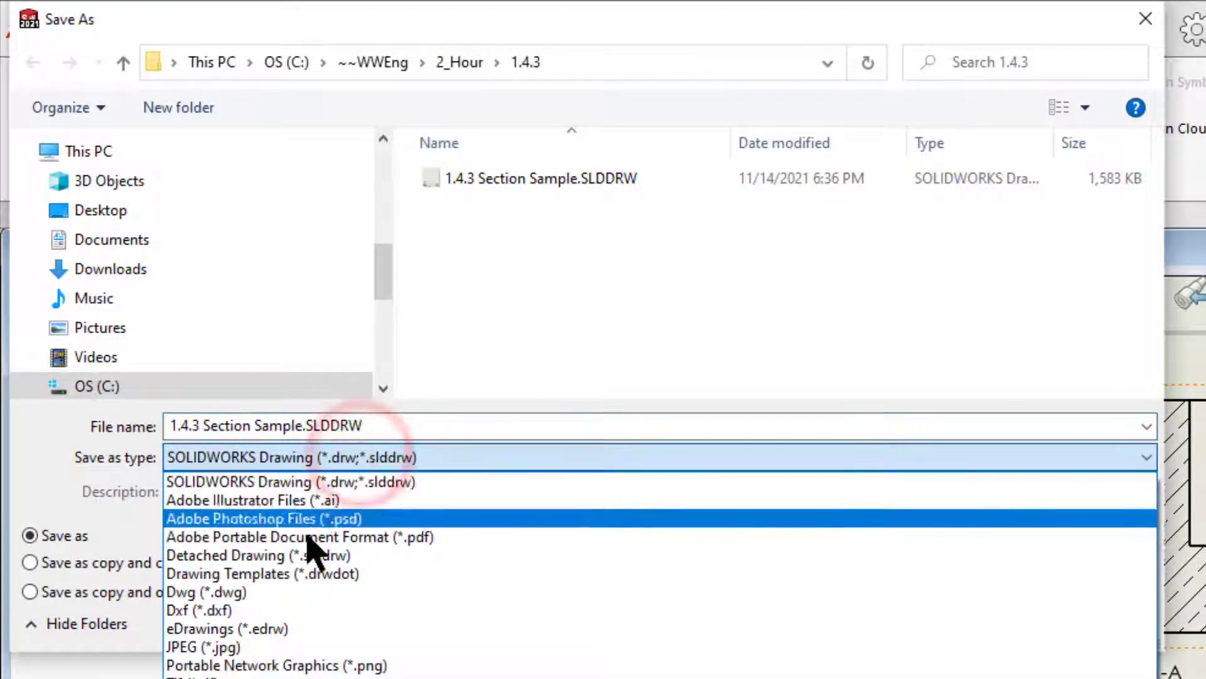
left_click(310, 537)
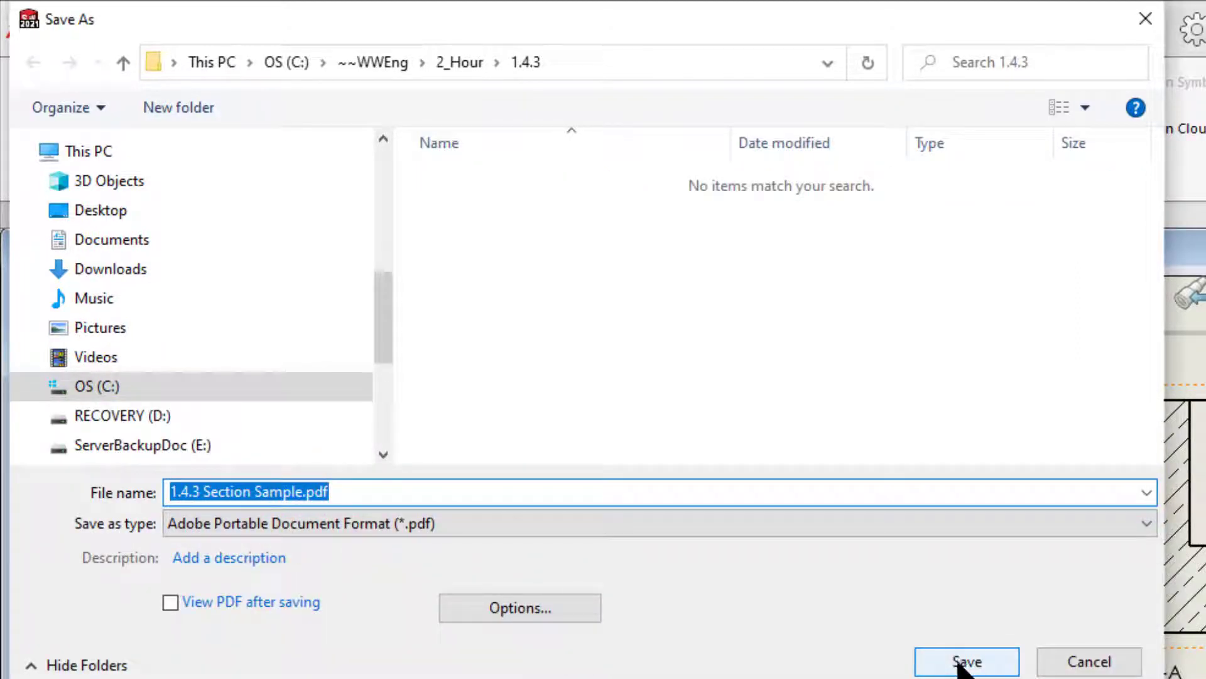
left_click(965, 661)
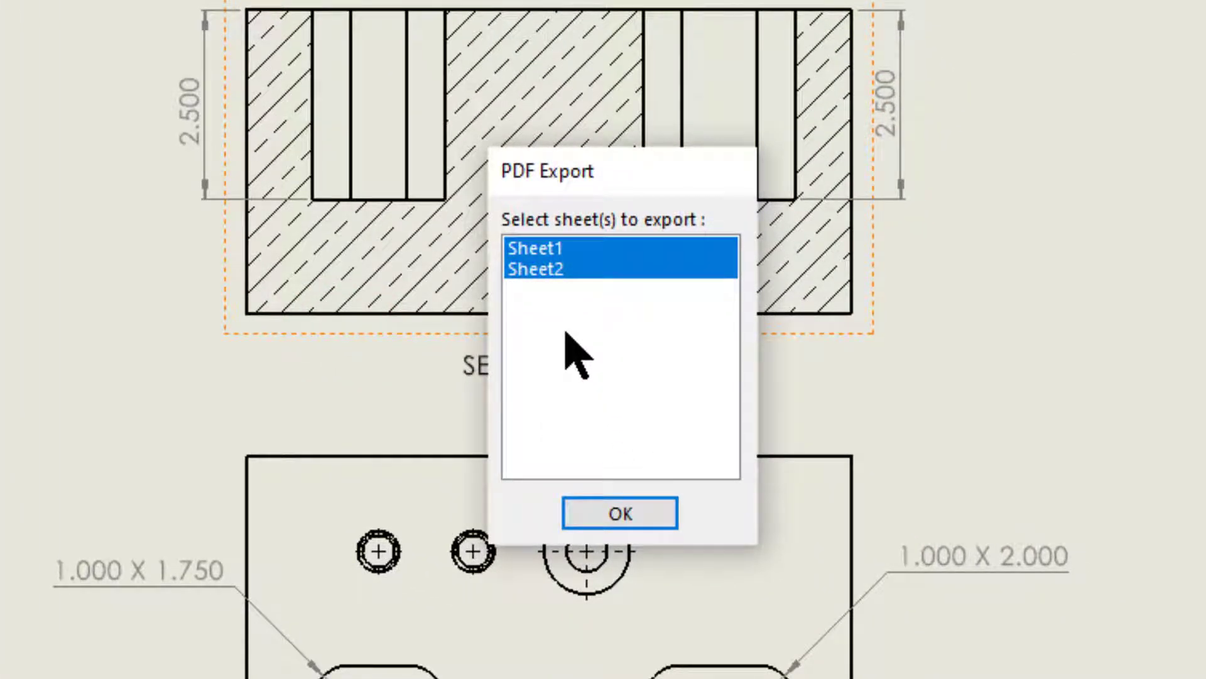
left_click(630, 521)
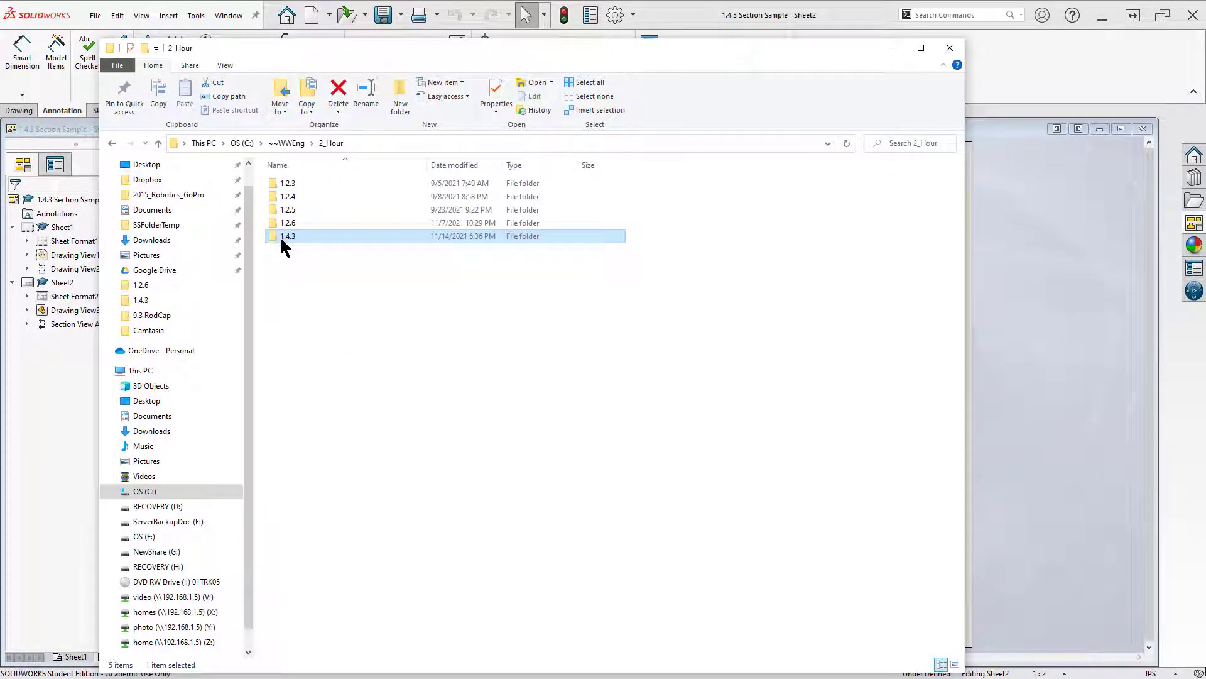
Open 1.4.3 Section Sample.pdf from the 1.4.3 folder and page through both sheets full screen
left_click(281, 235)
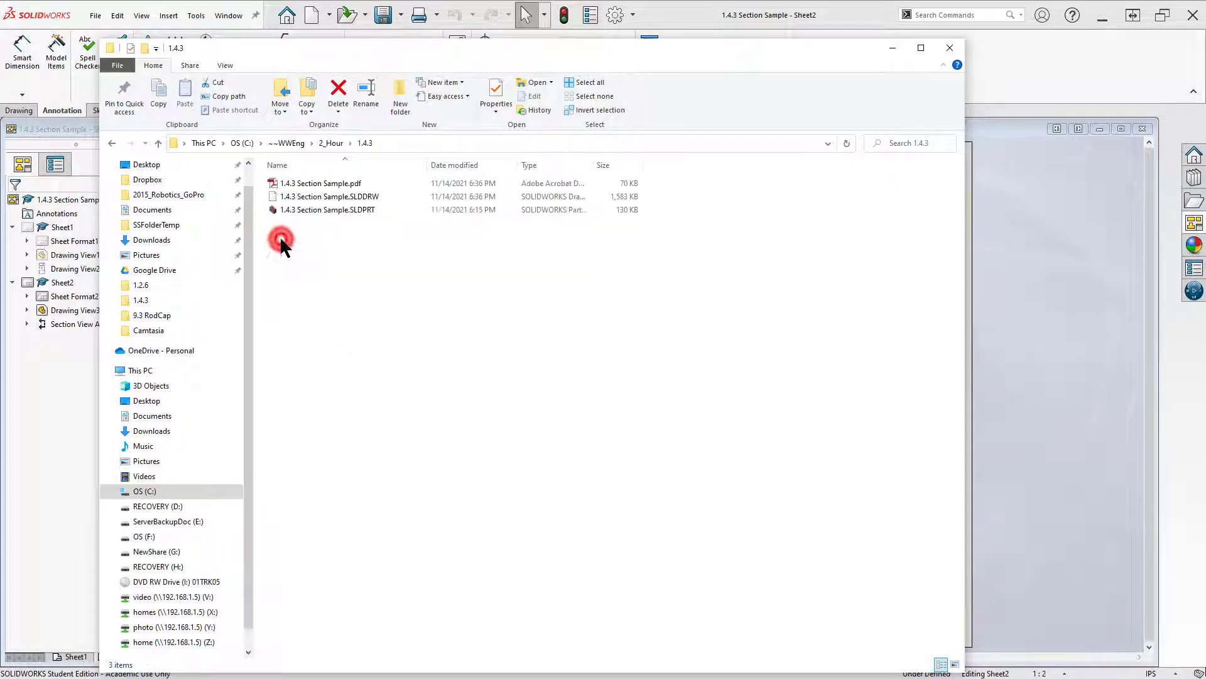
left_click(307, 183)
left_click(307, 183)
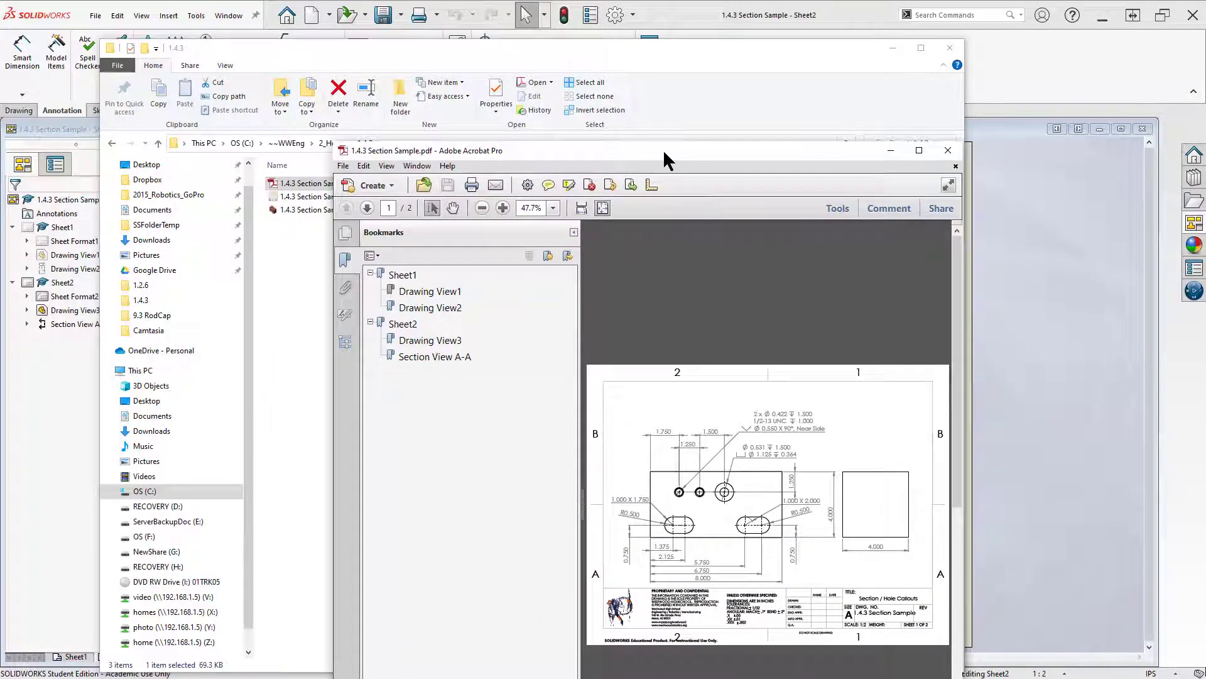
double_click(663, 151)
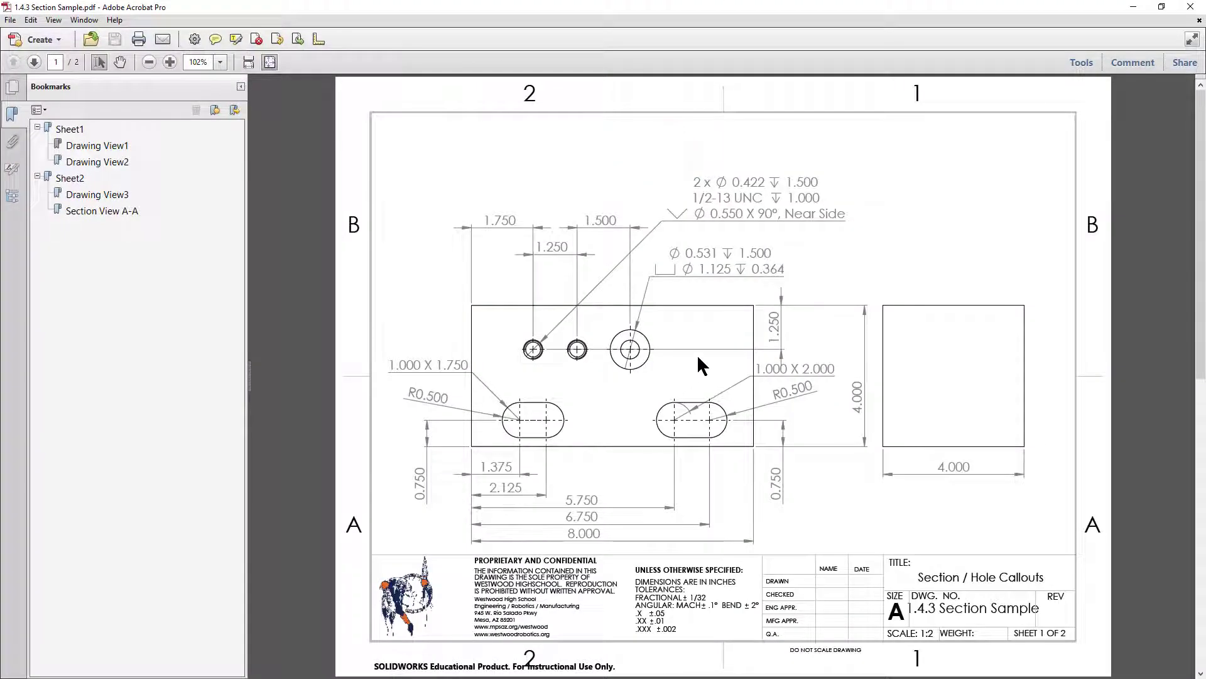
scroll(698, 356, "down", 1)
scroll(698, 364, "up", 1)
Close the PDF viewer and minimize File Explorer to return to the Sheet2 drawing
left_click(1187, 8)
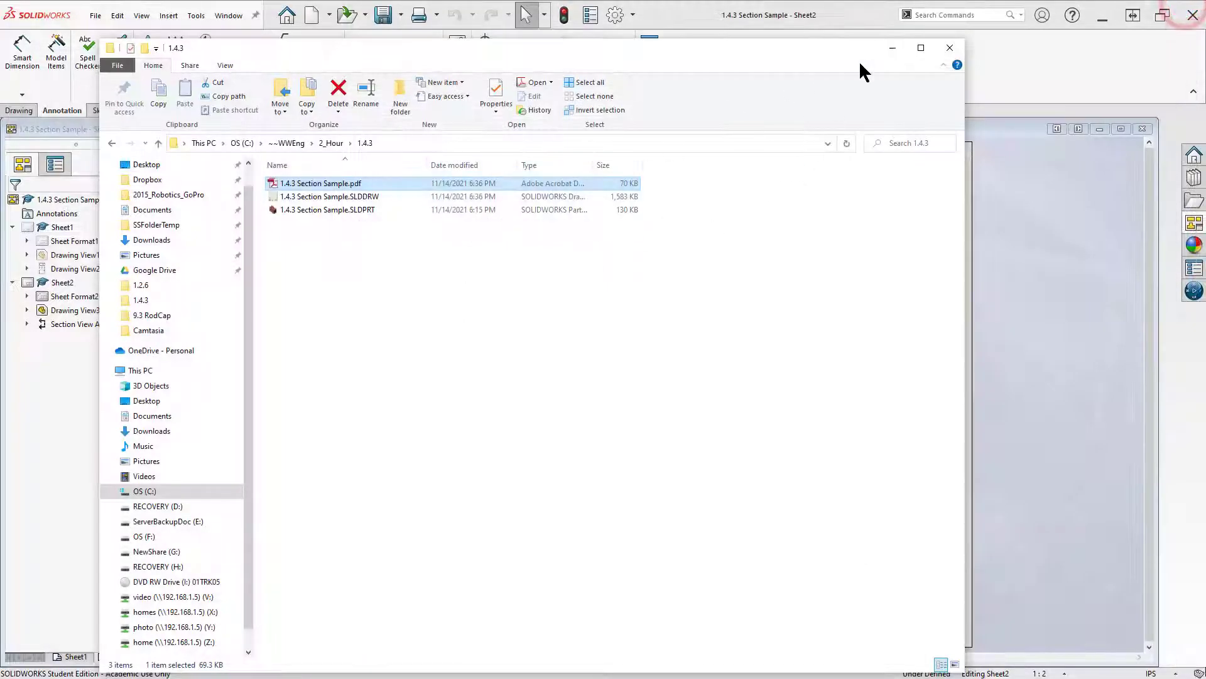
left_click(891, 50)
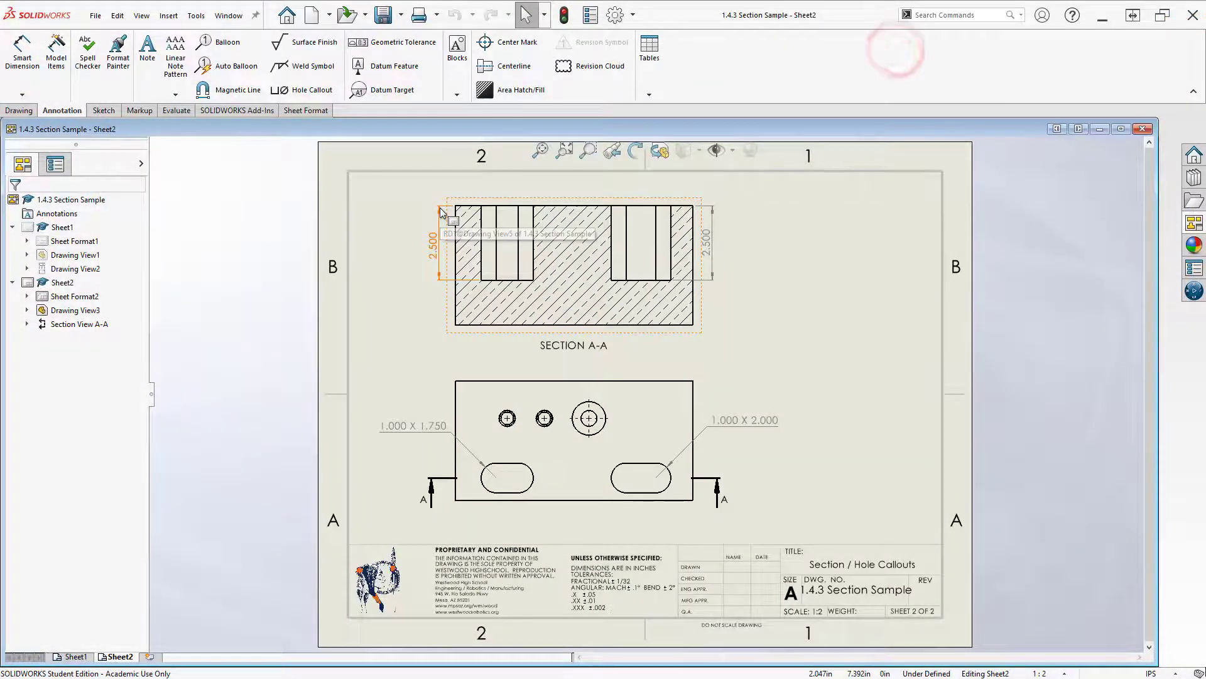